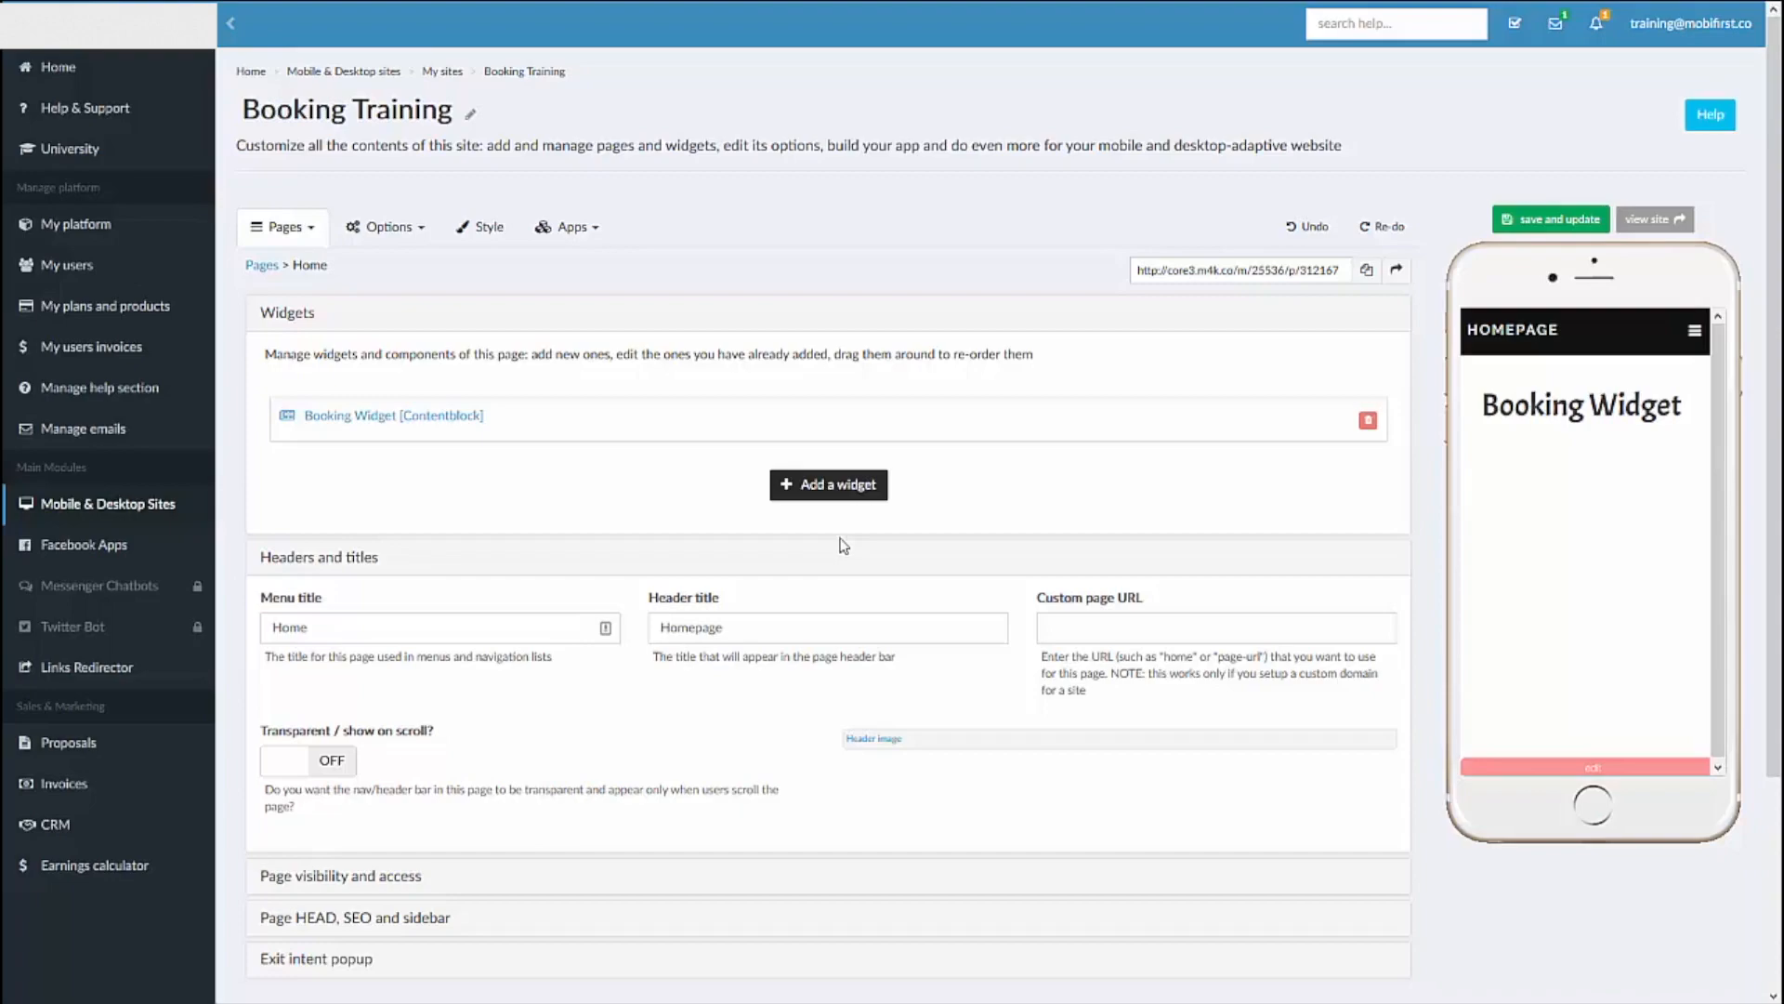
Step: Add a Bookings widget to the Home page and create a new event type in it
left_click(830, 492)
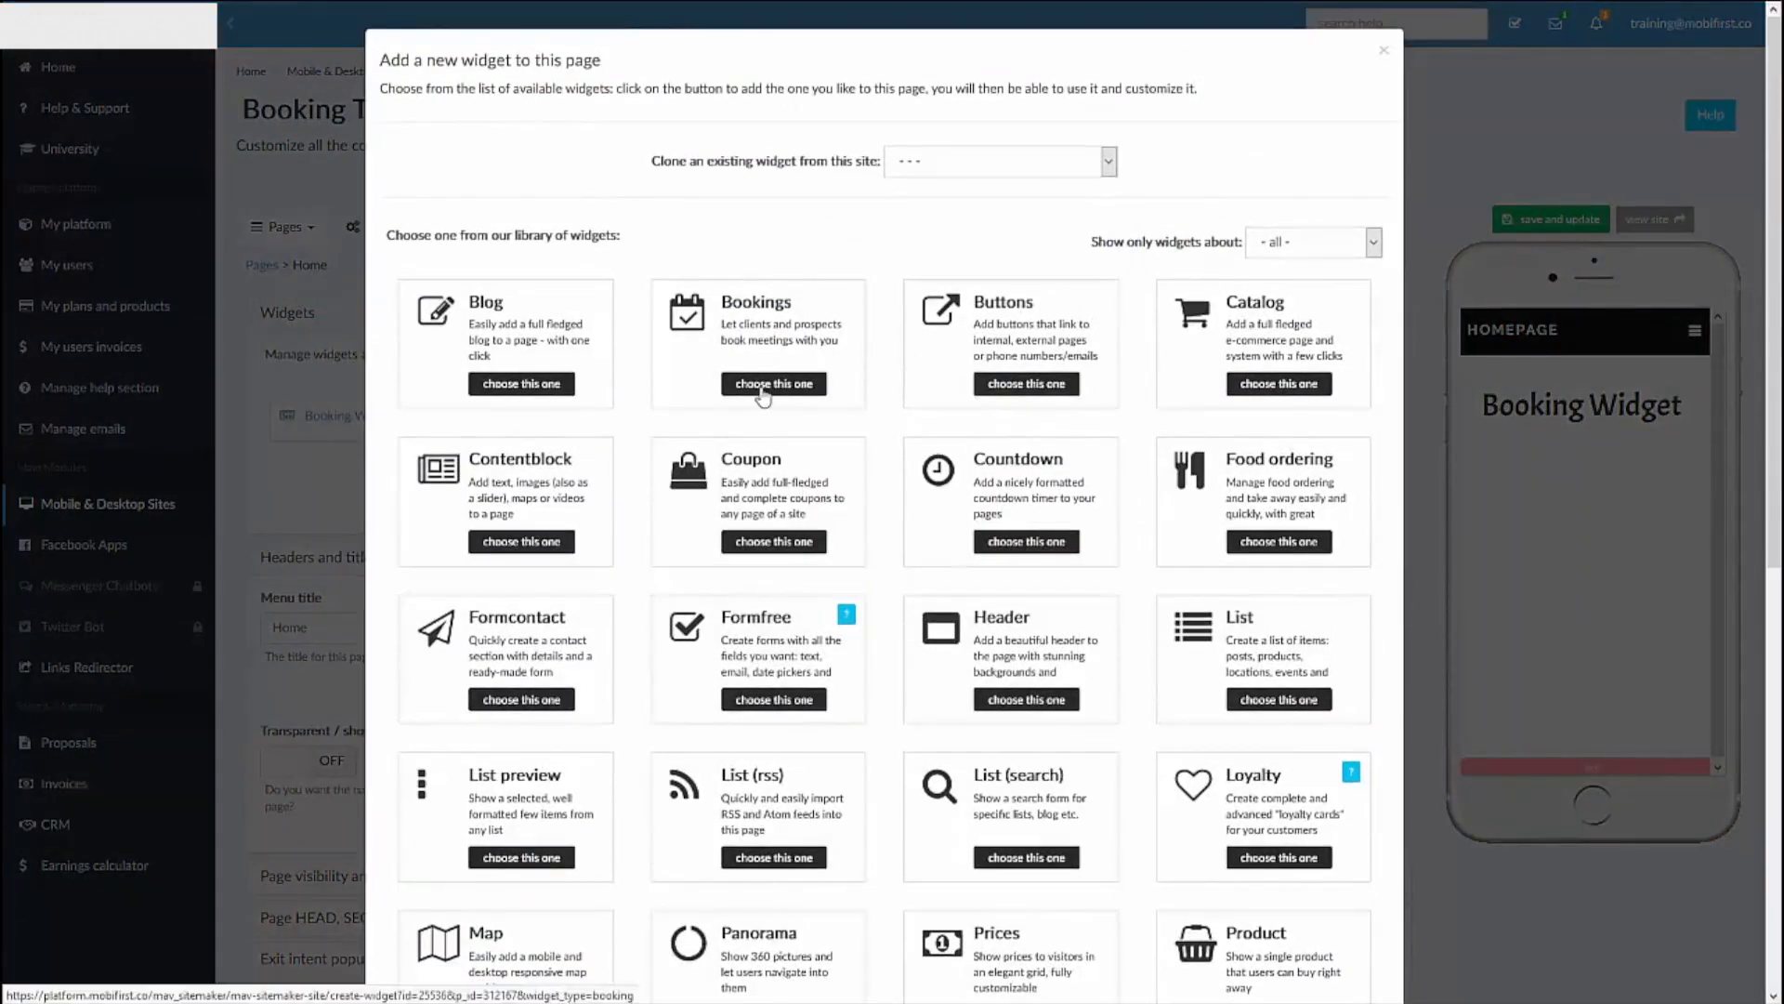
left_click(763, 383)
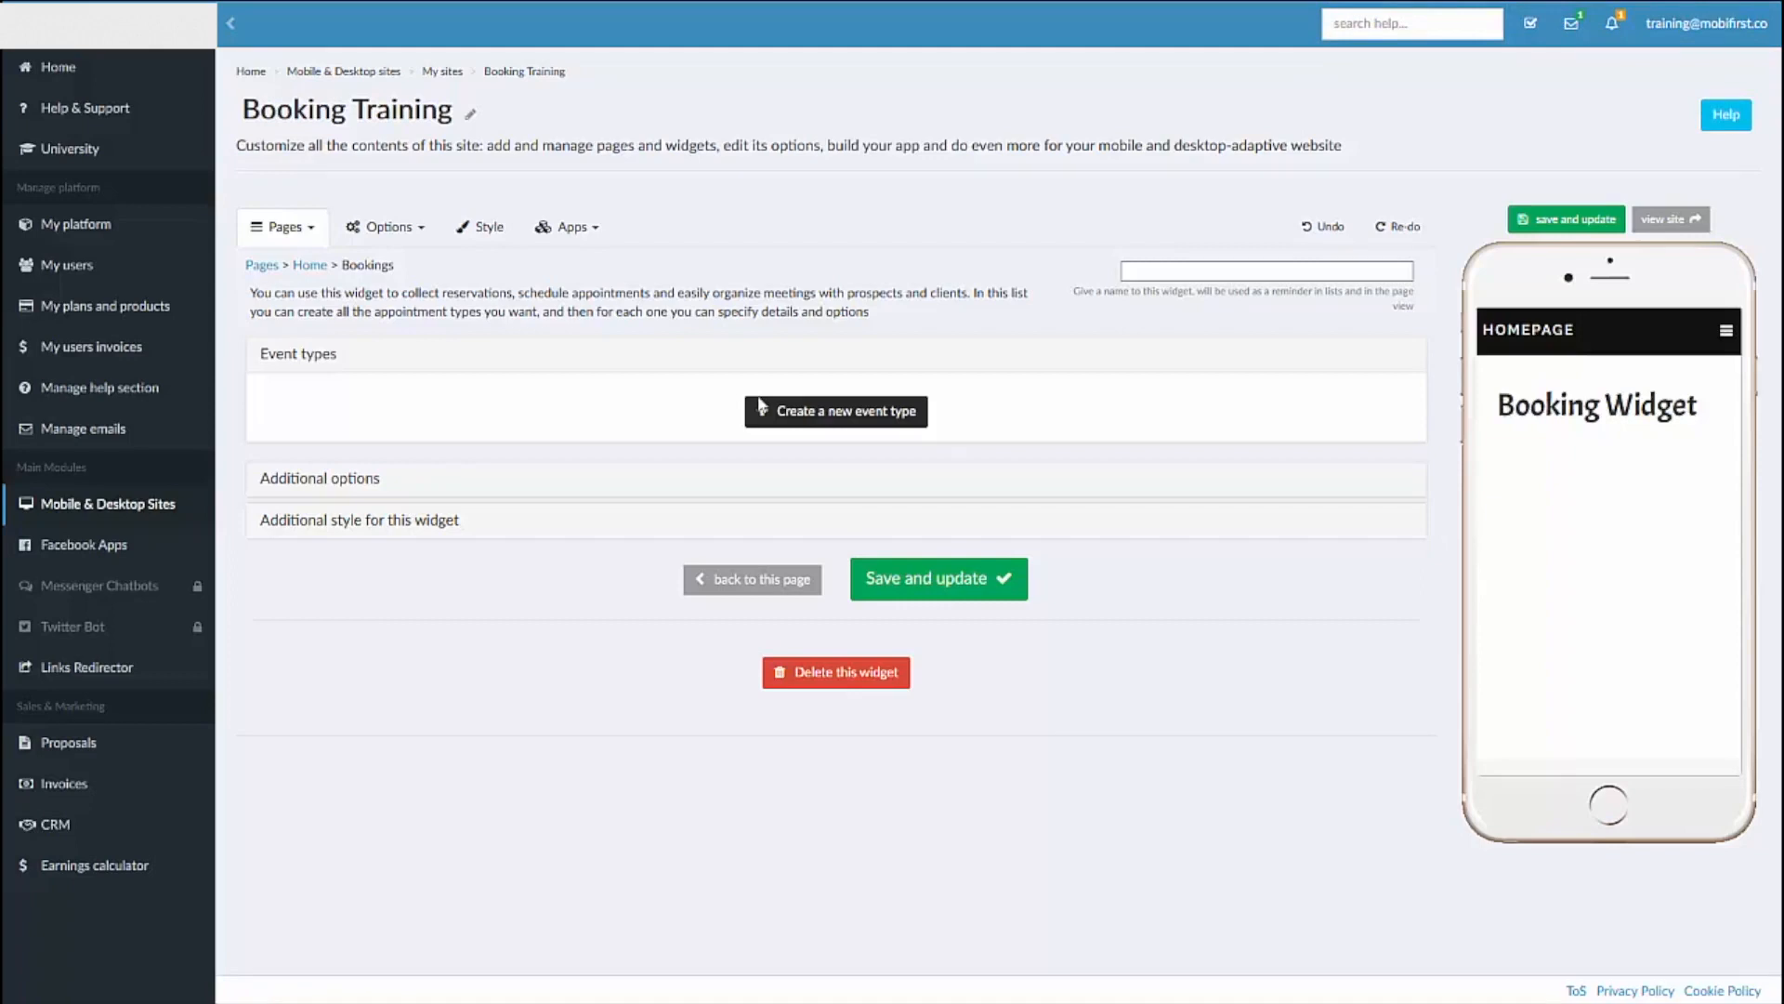
left_click(760, 414)
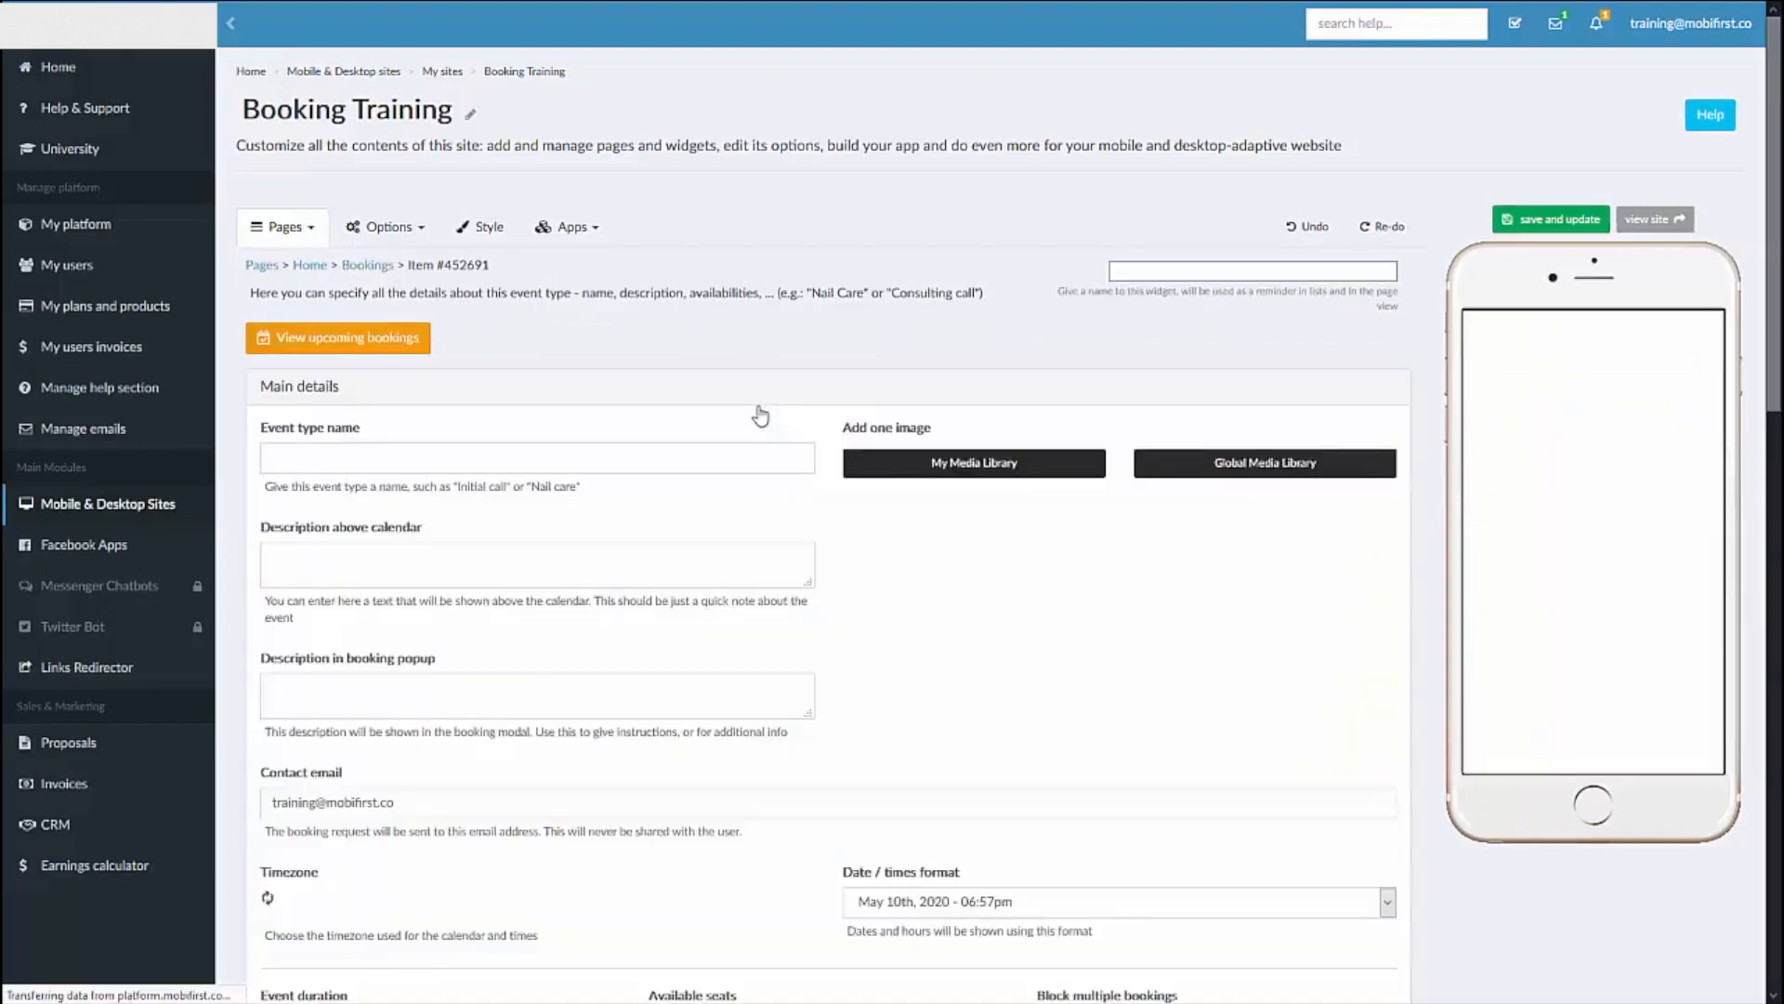
Step: Name the event type "Initial Contact" and enter "Set up contact" as the description above the calendar
left_click(593, 457)
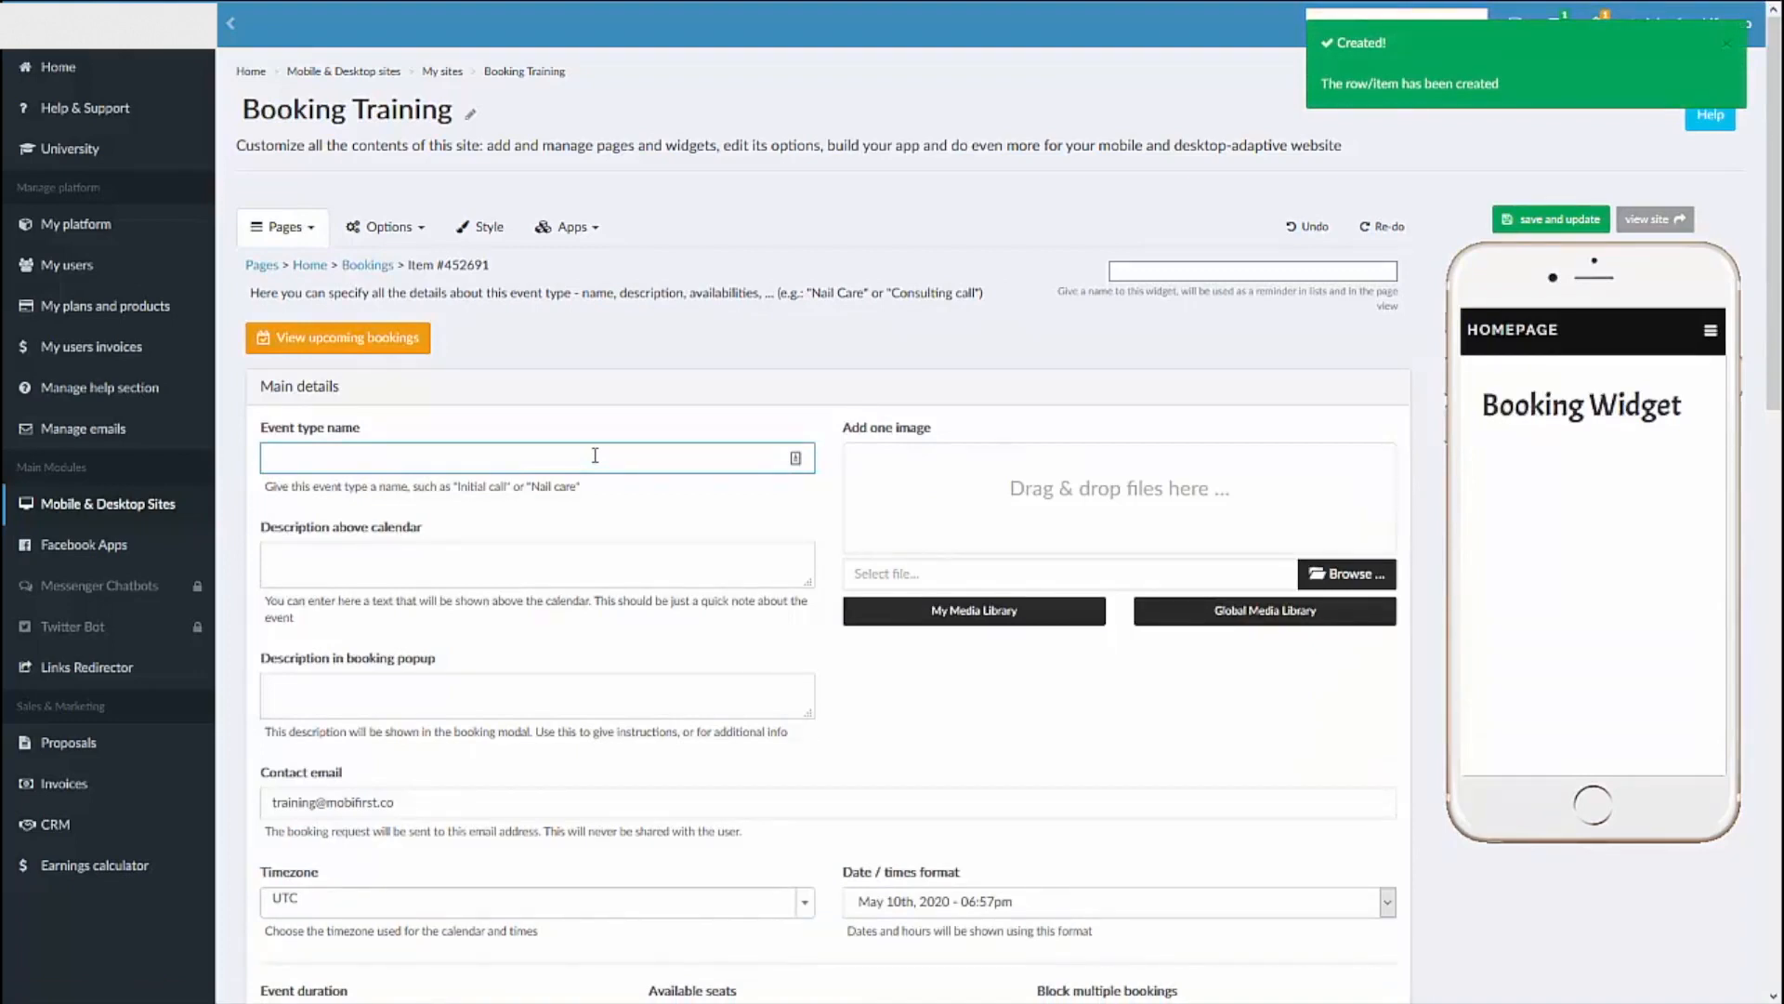
type("In")
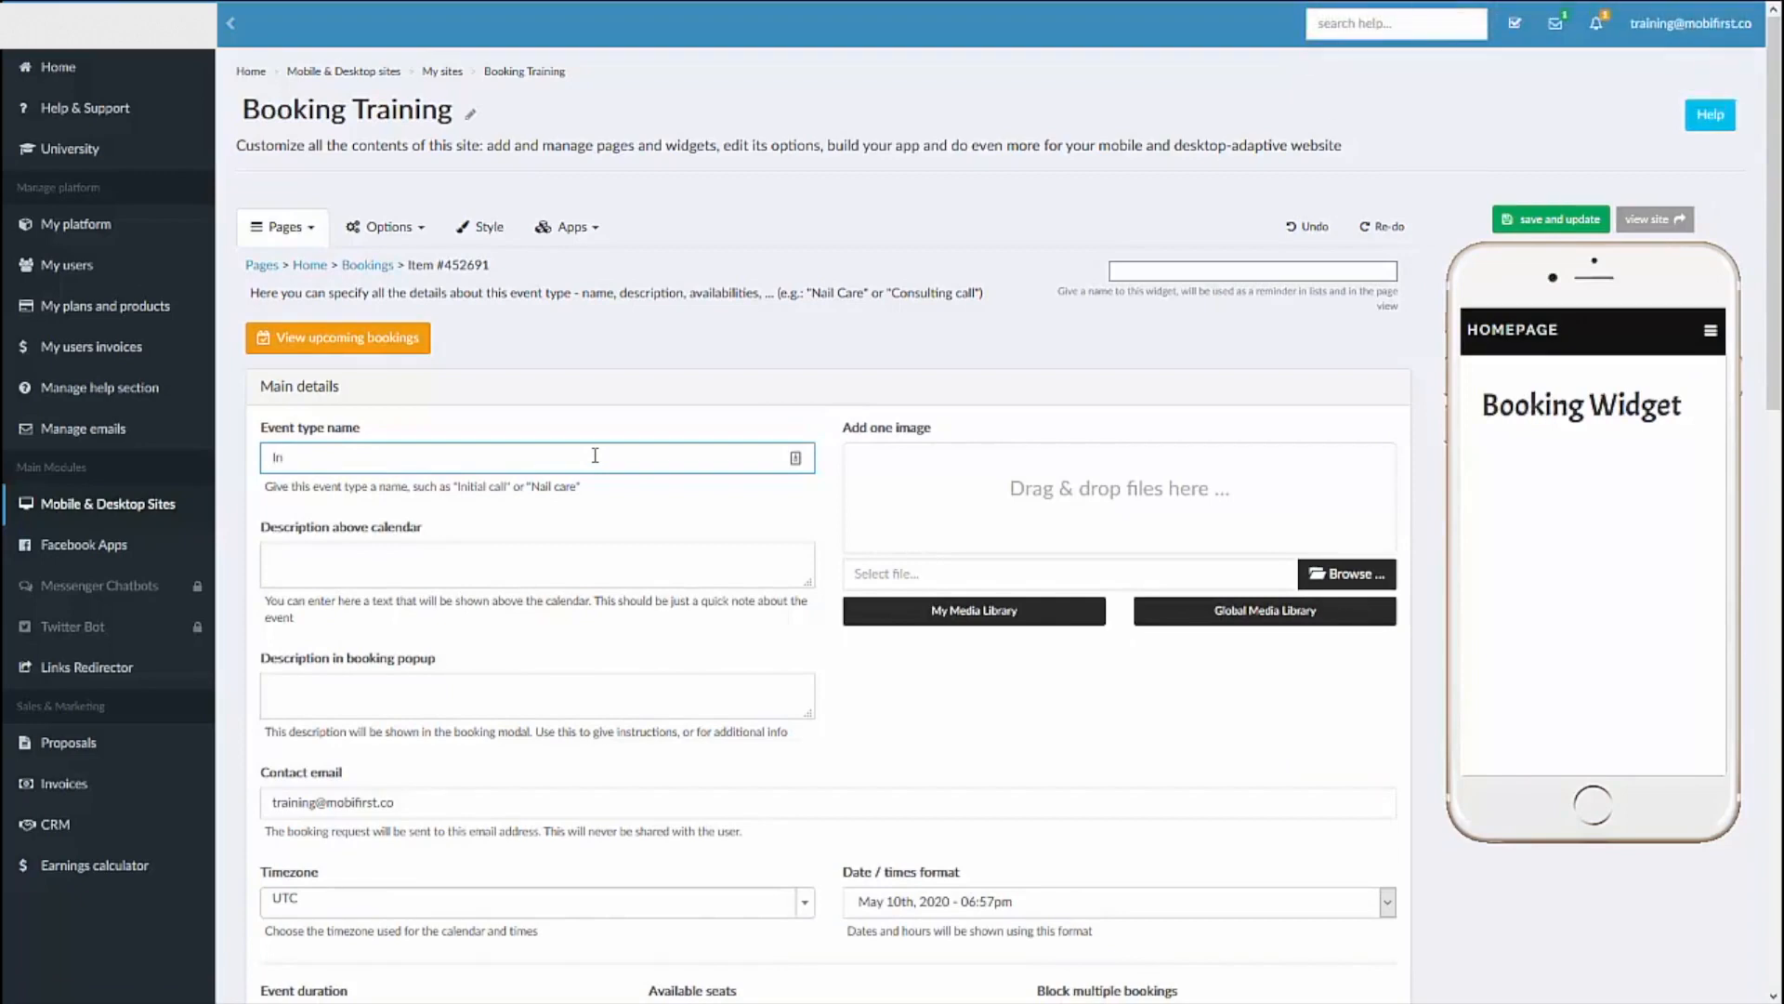
type("itial Contact")
left_click(691, 578)
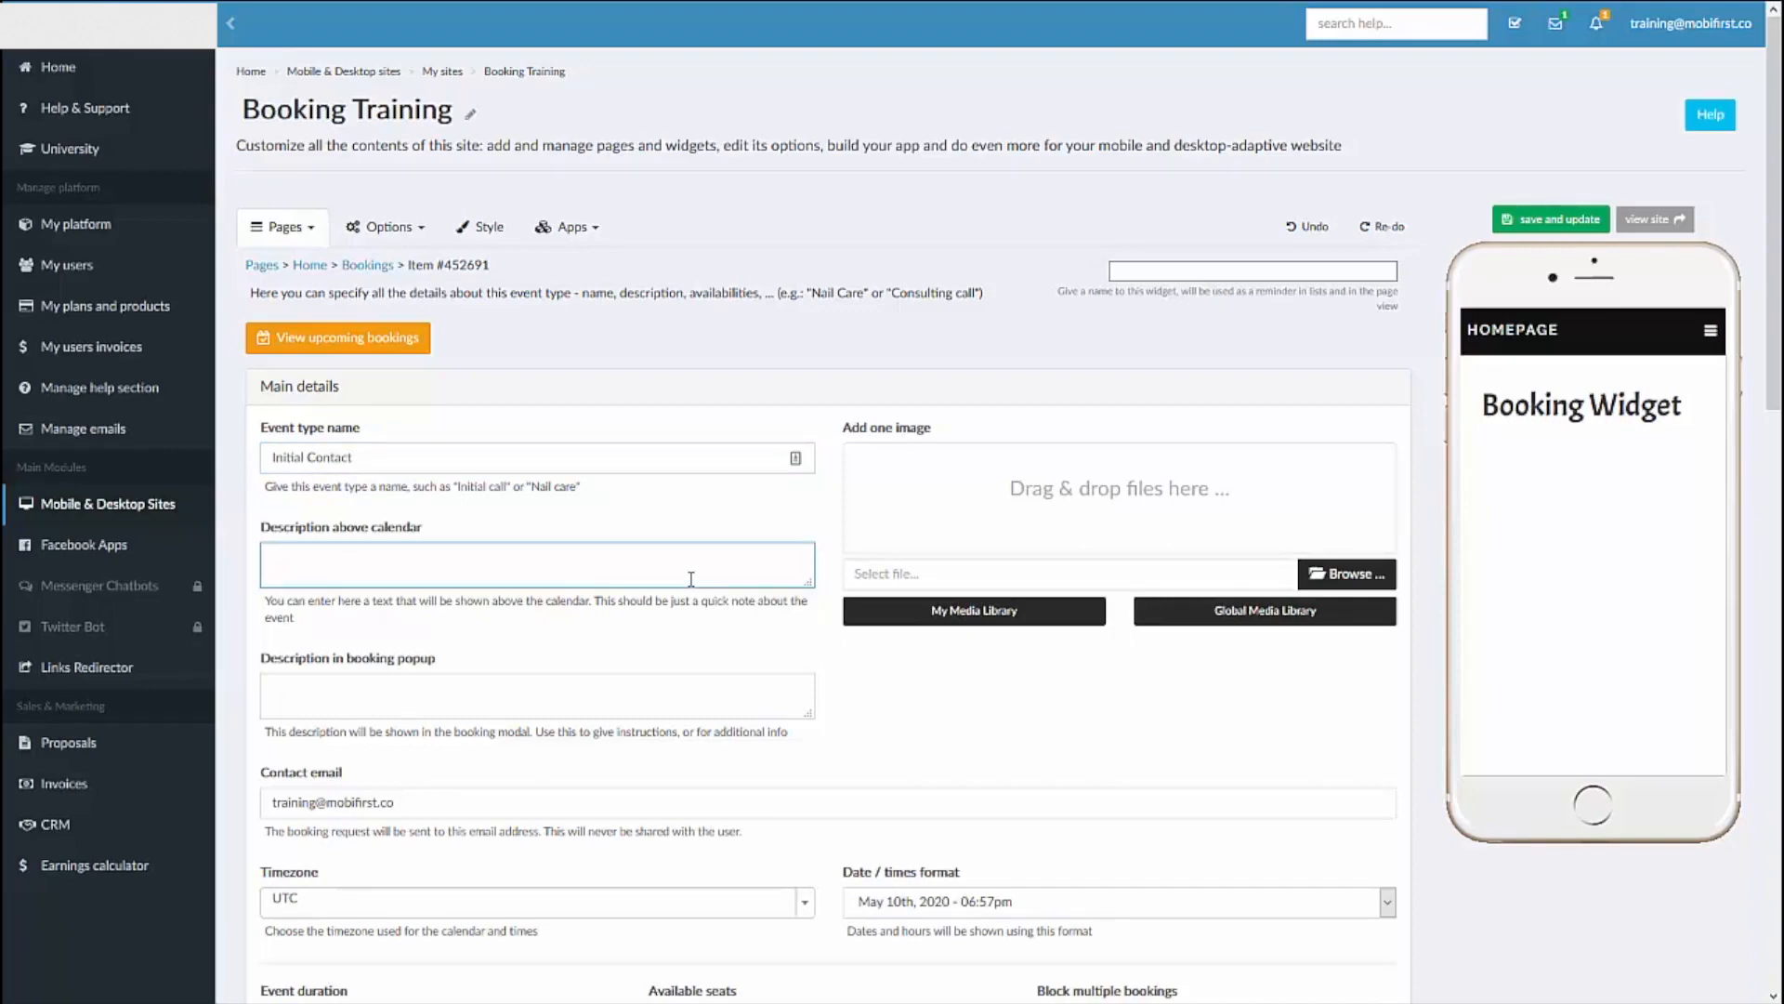
type("Set up contact")
Step: Enter "Enter Info Here" as the description in the booking popup
left_click(523, 689)
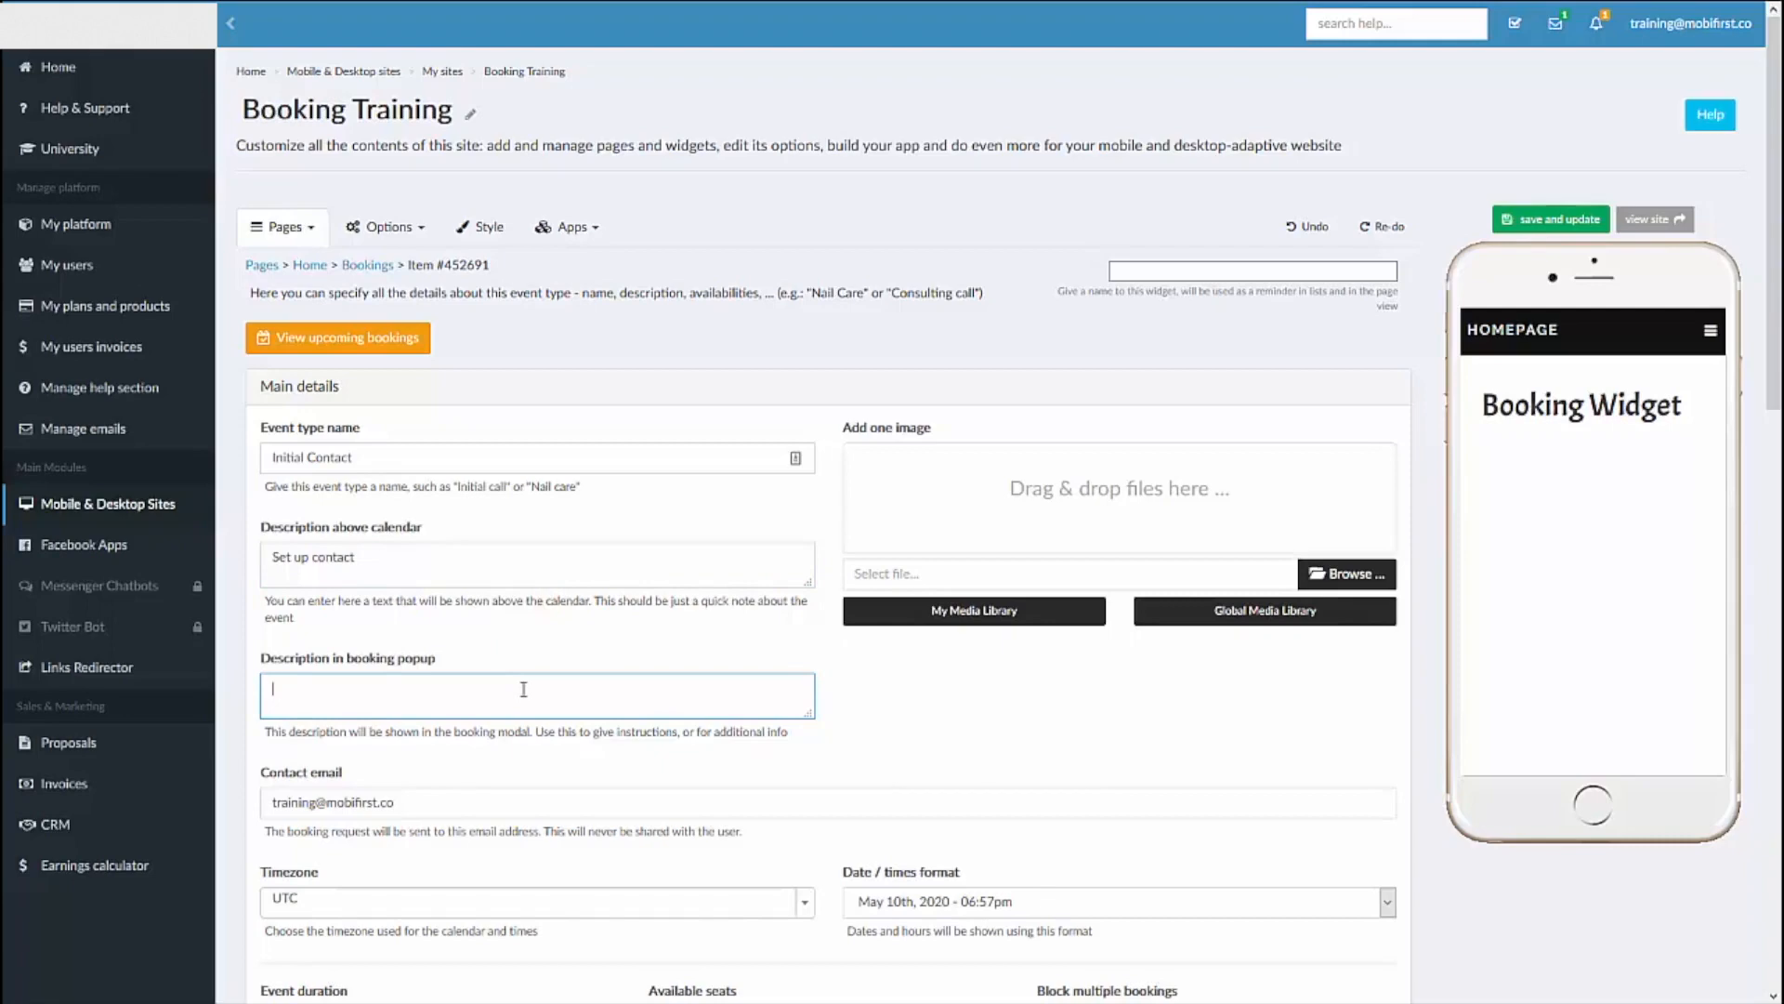
type("Enter Info Here")
Step: Set the event type's timezone to Phoenix in the America group
left_click(305, 902)
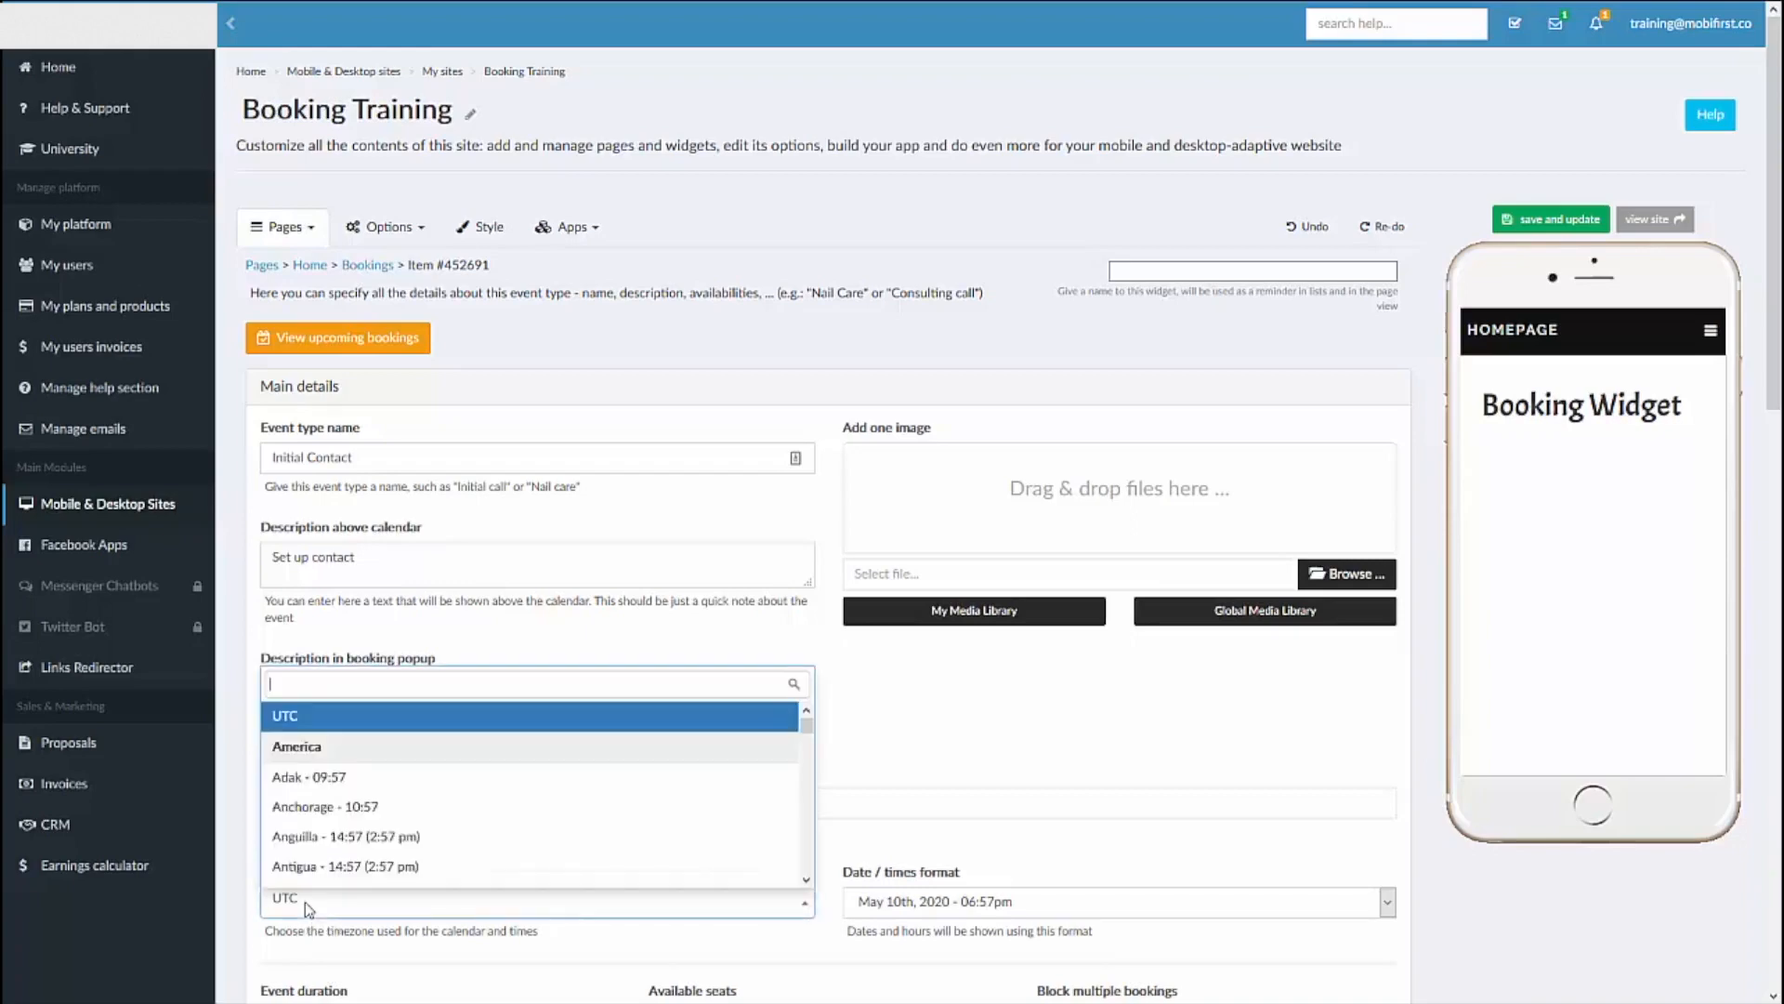
scroll(414, 832, "down", 5)
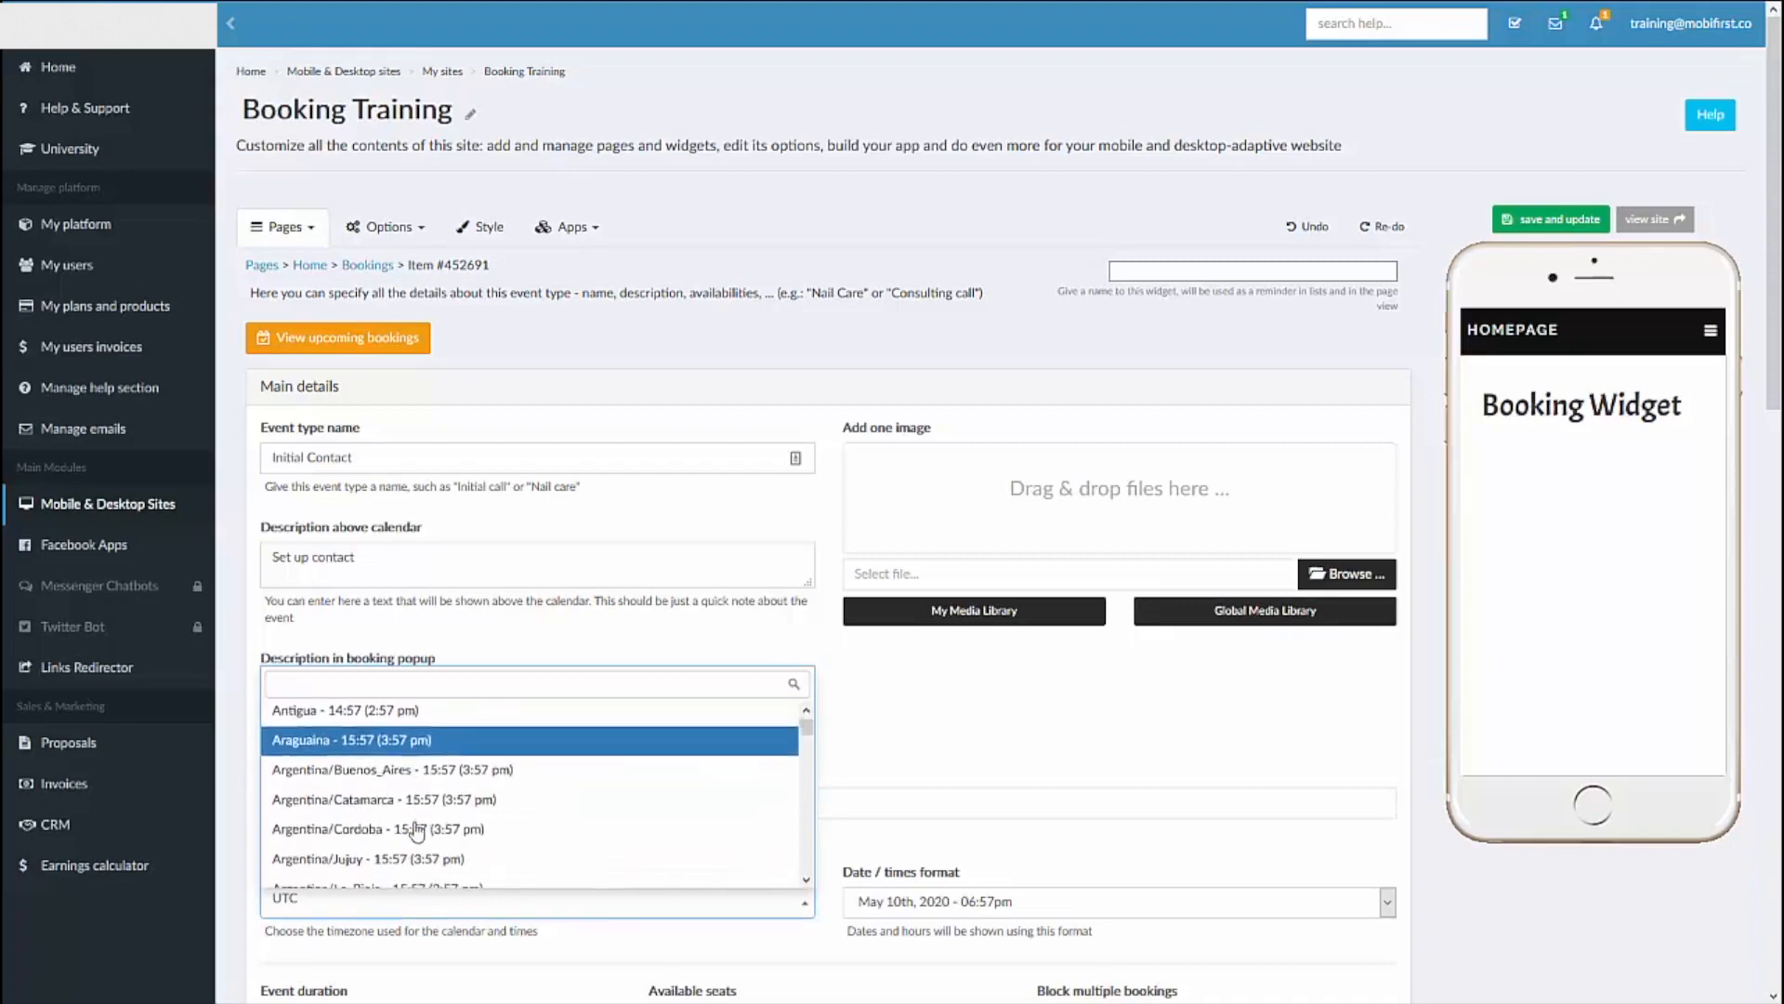
scroll(415, 830, "down", 10)
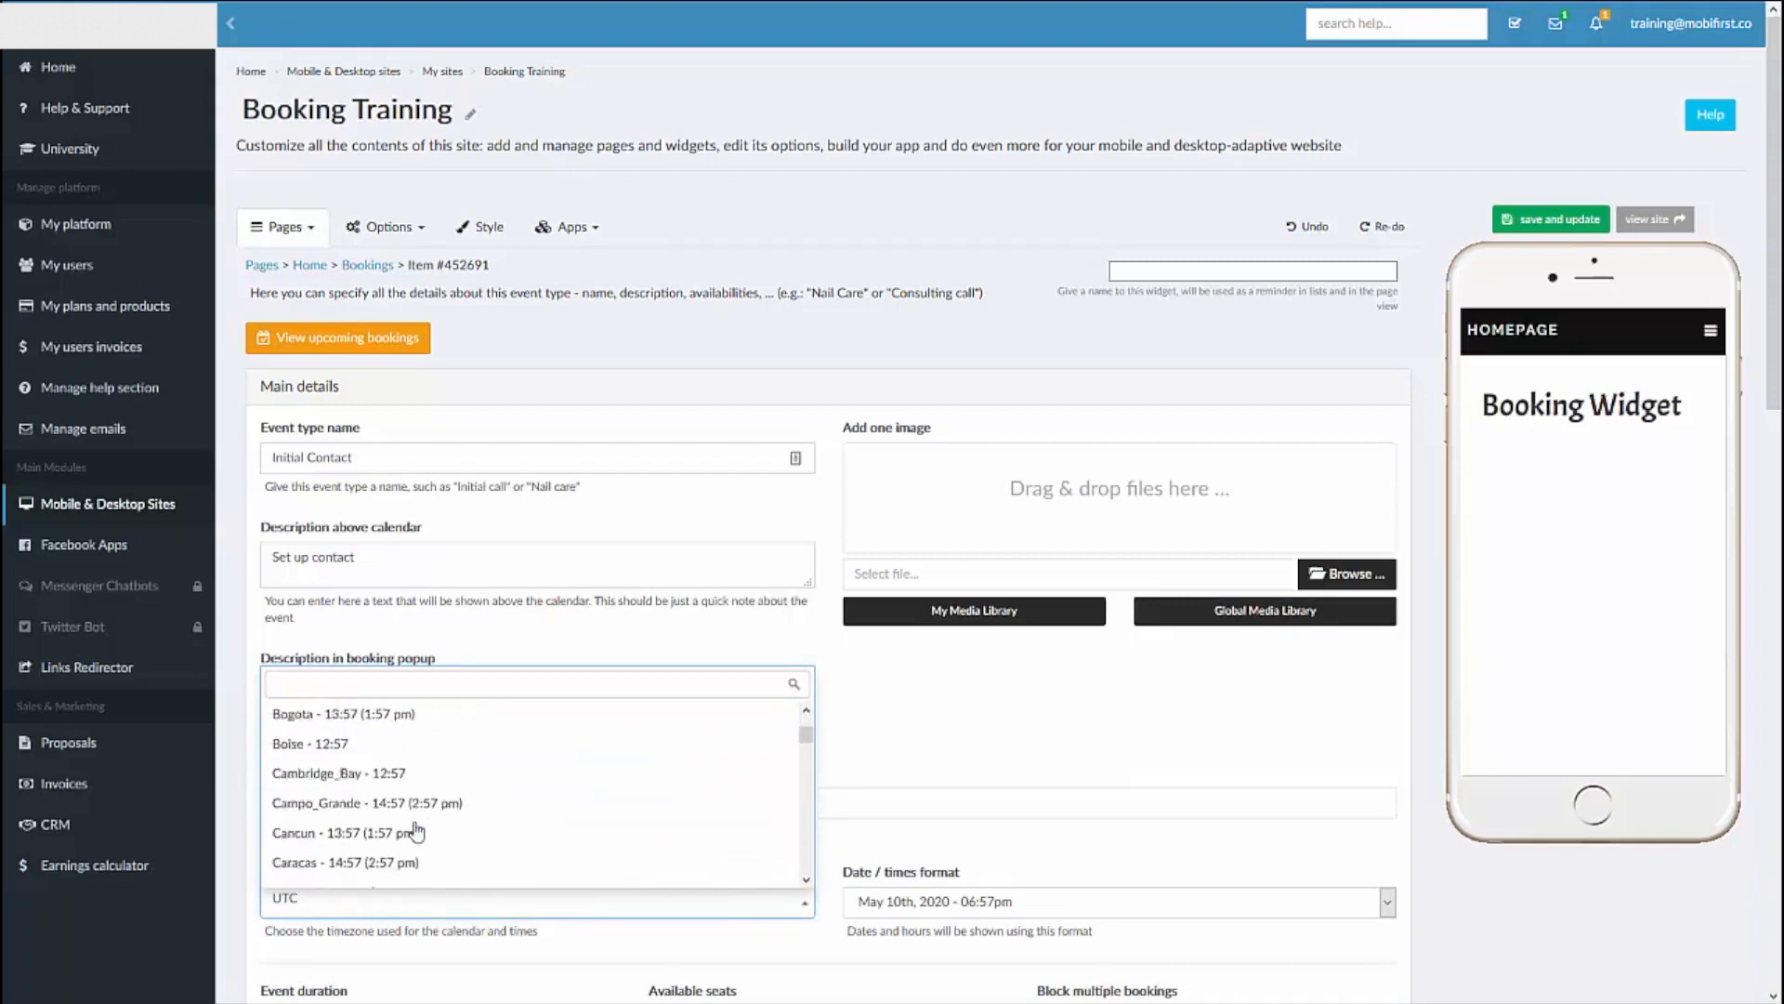
scroll(415, 830, "down", 10)
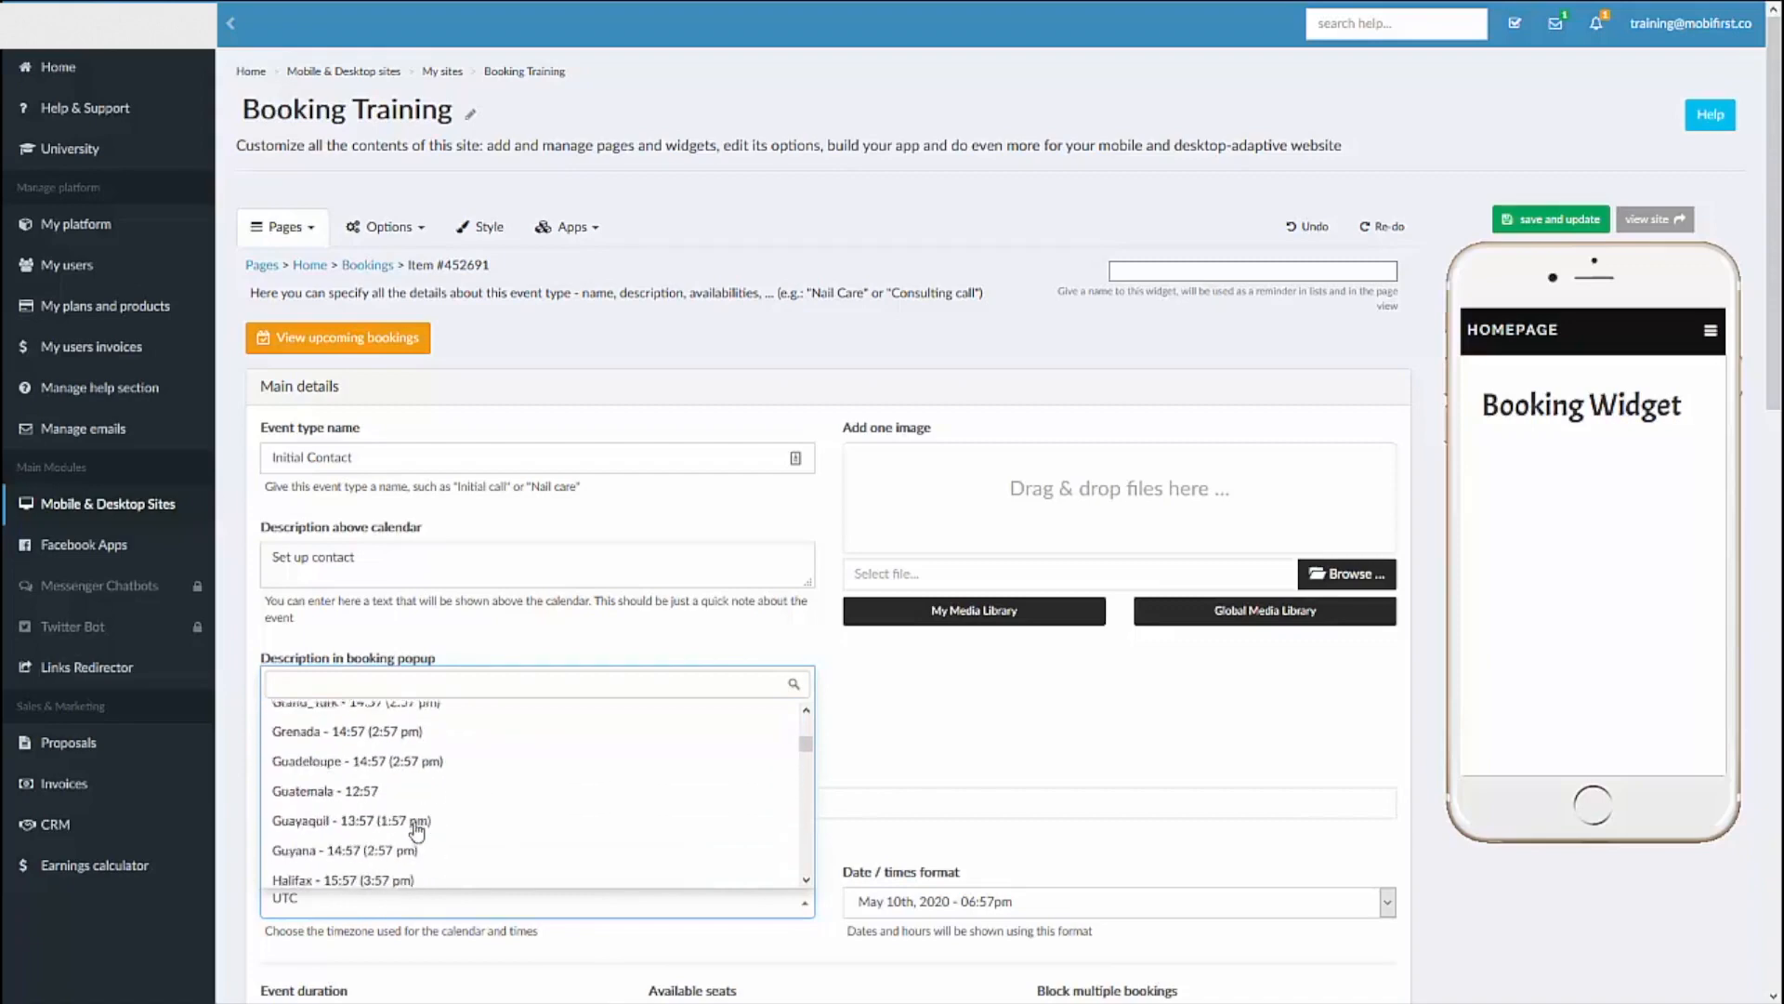
scroll(416, 830, "down", 10)
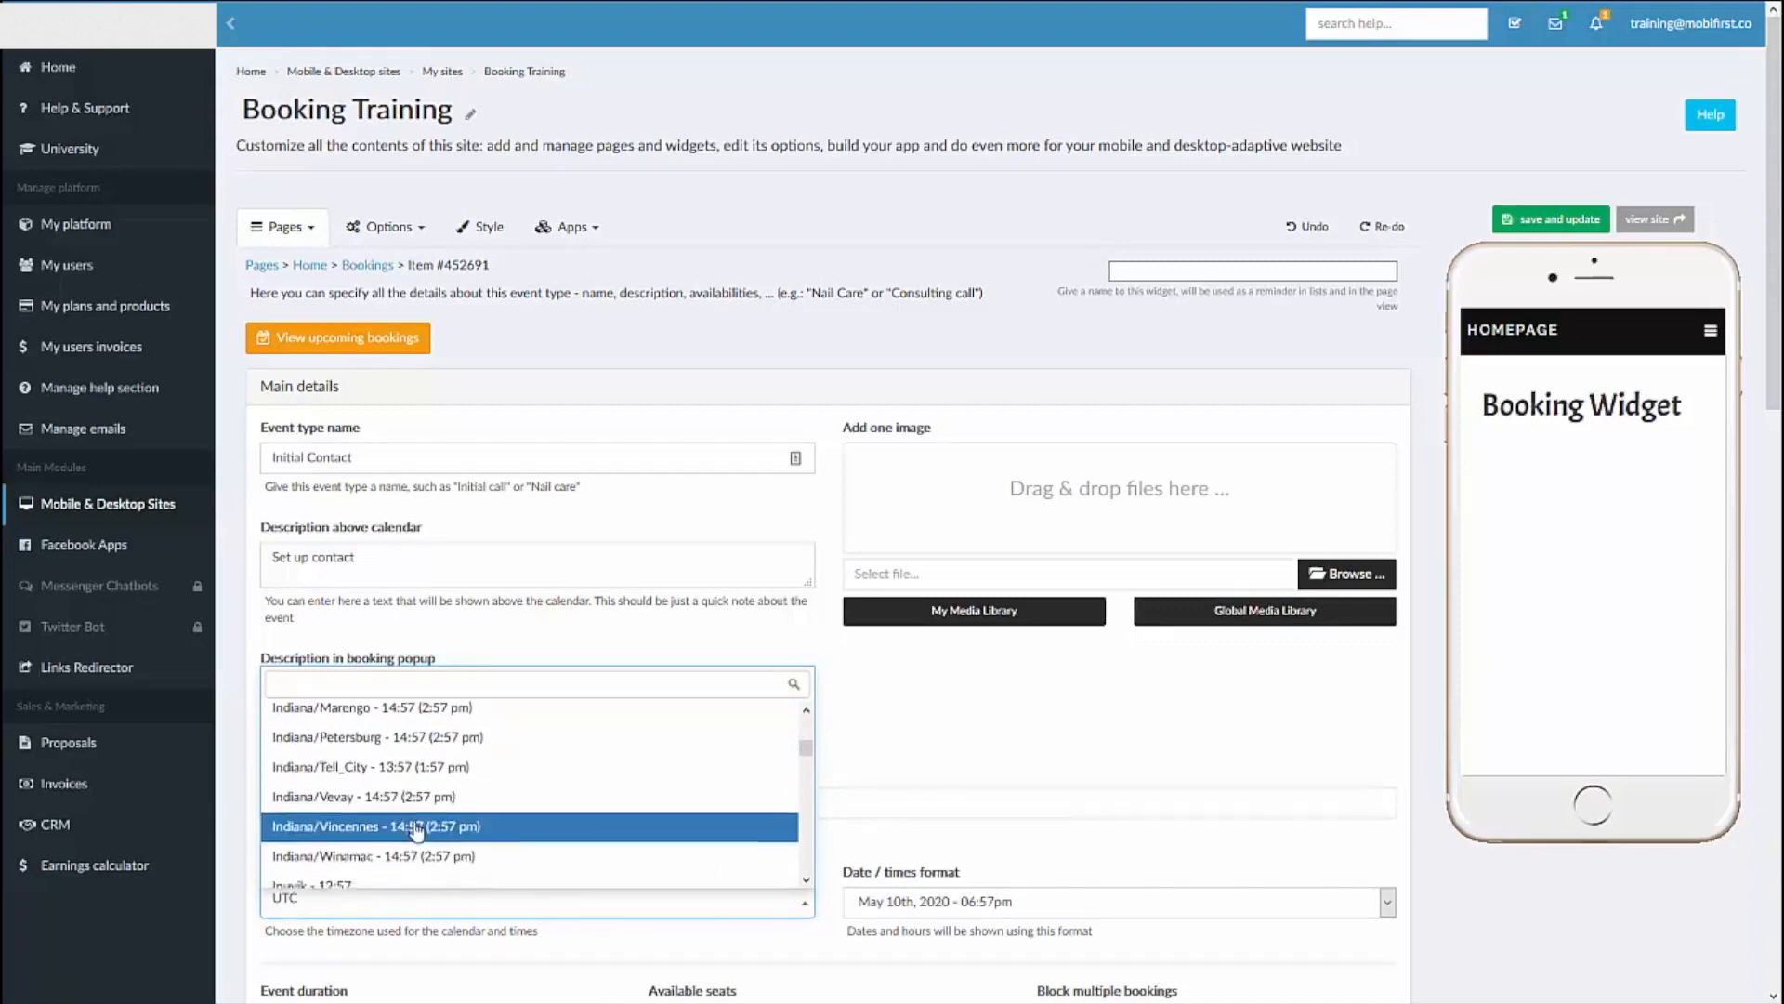
scroll(415, 830, "down", 10)
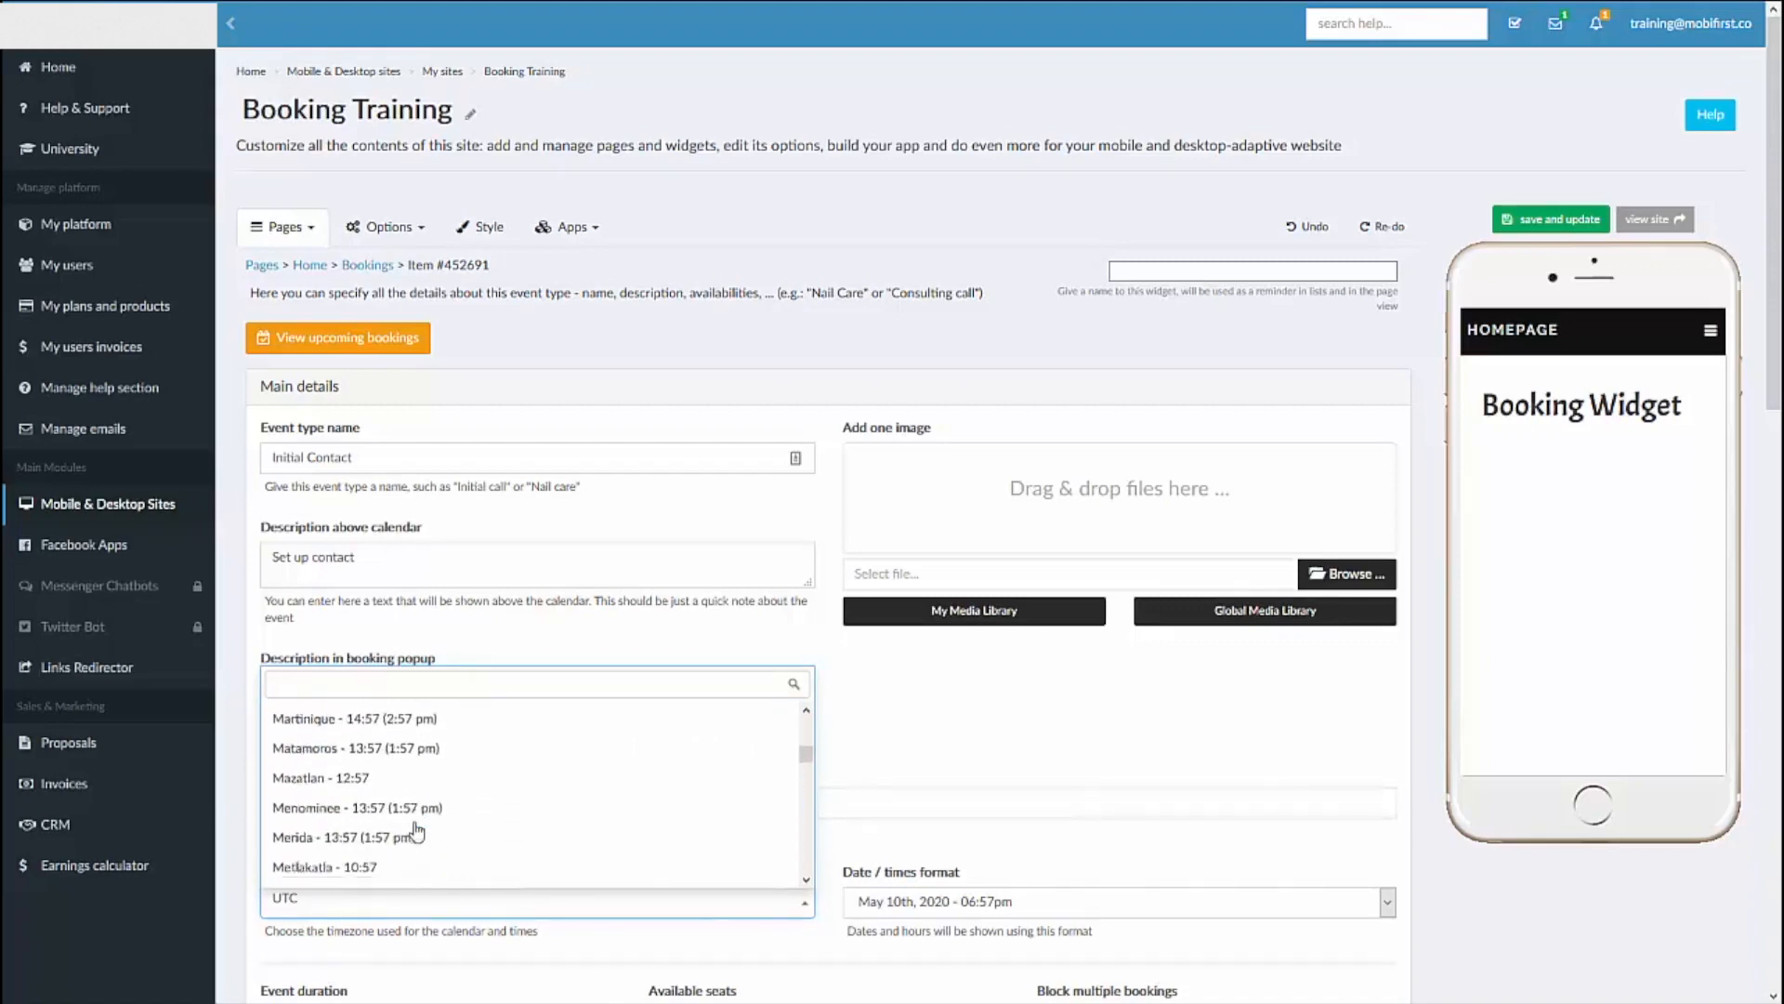
scroll(415, 830, "down", 10)
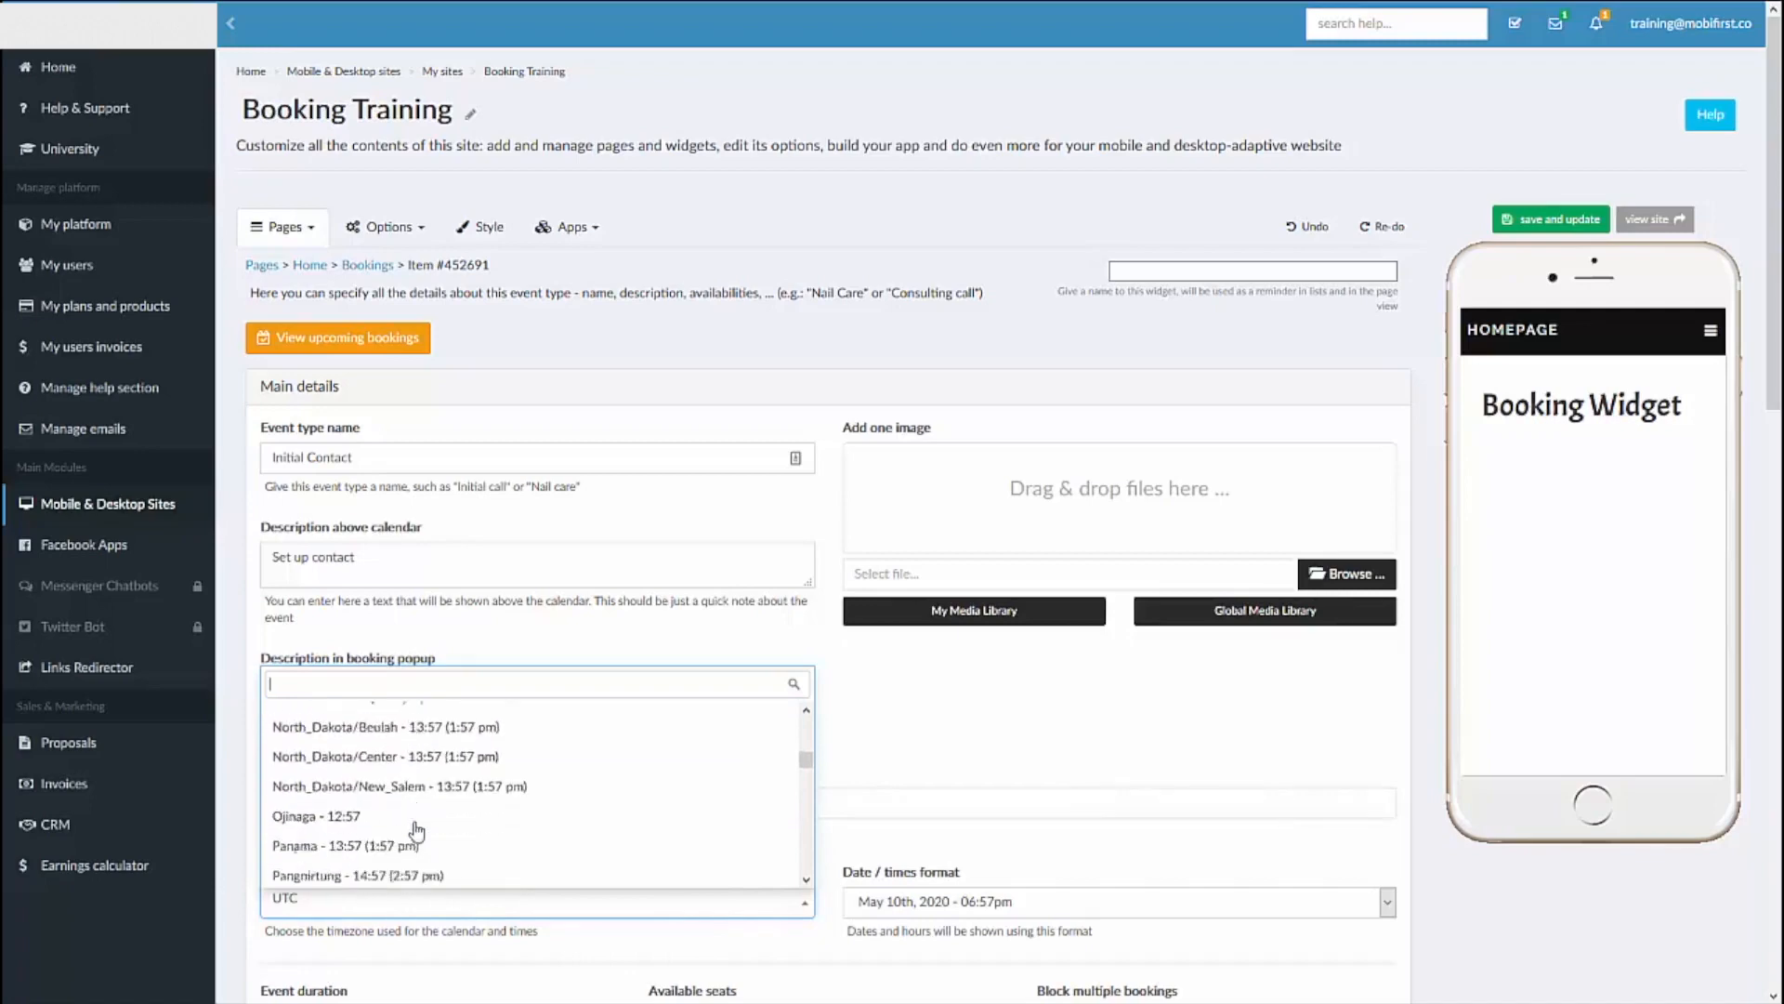
left_click(372, 723)
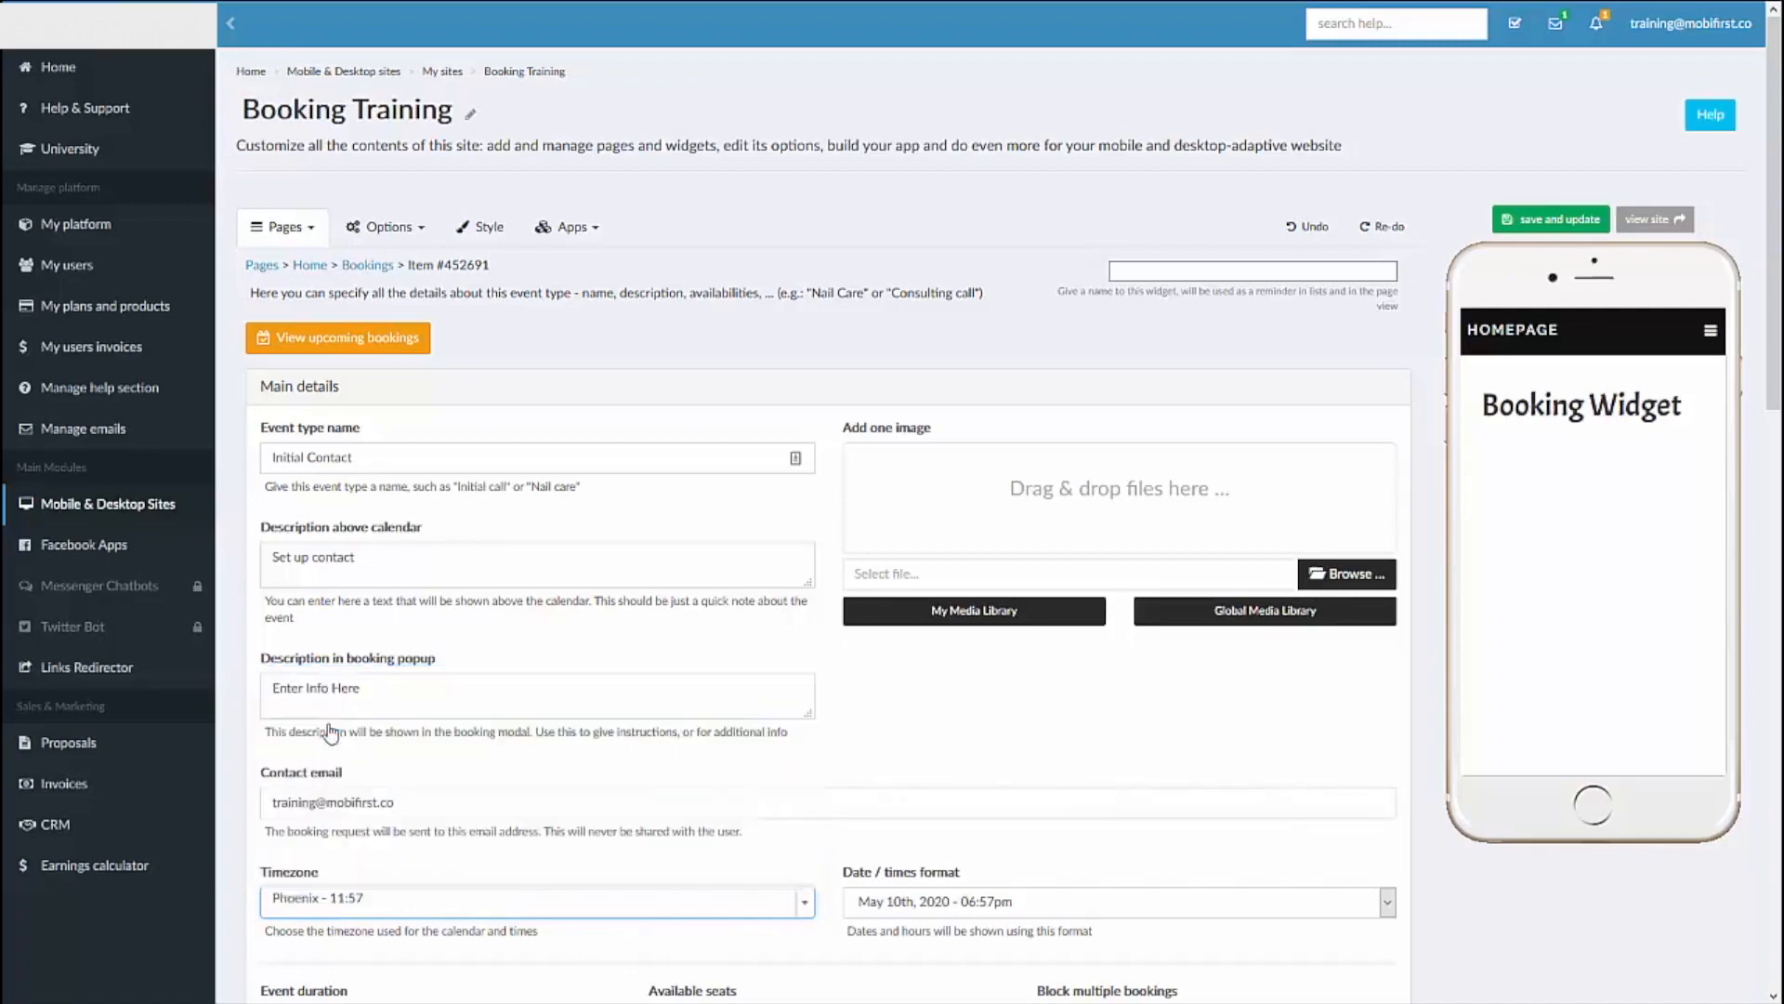
Step: Check the available date and time formats for the event type without changing the selection
scroll(890, 790, "down", 1)
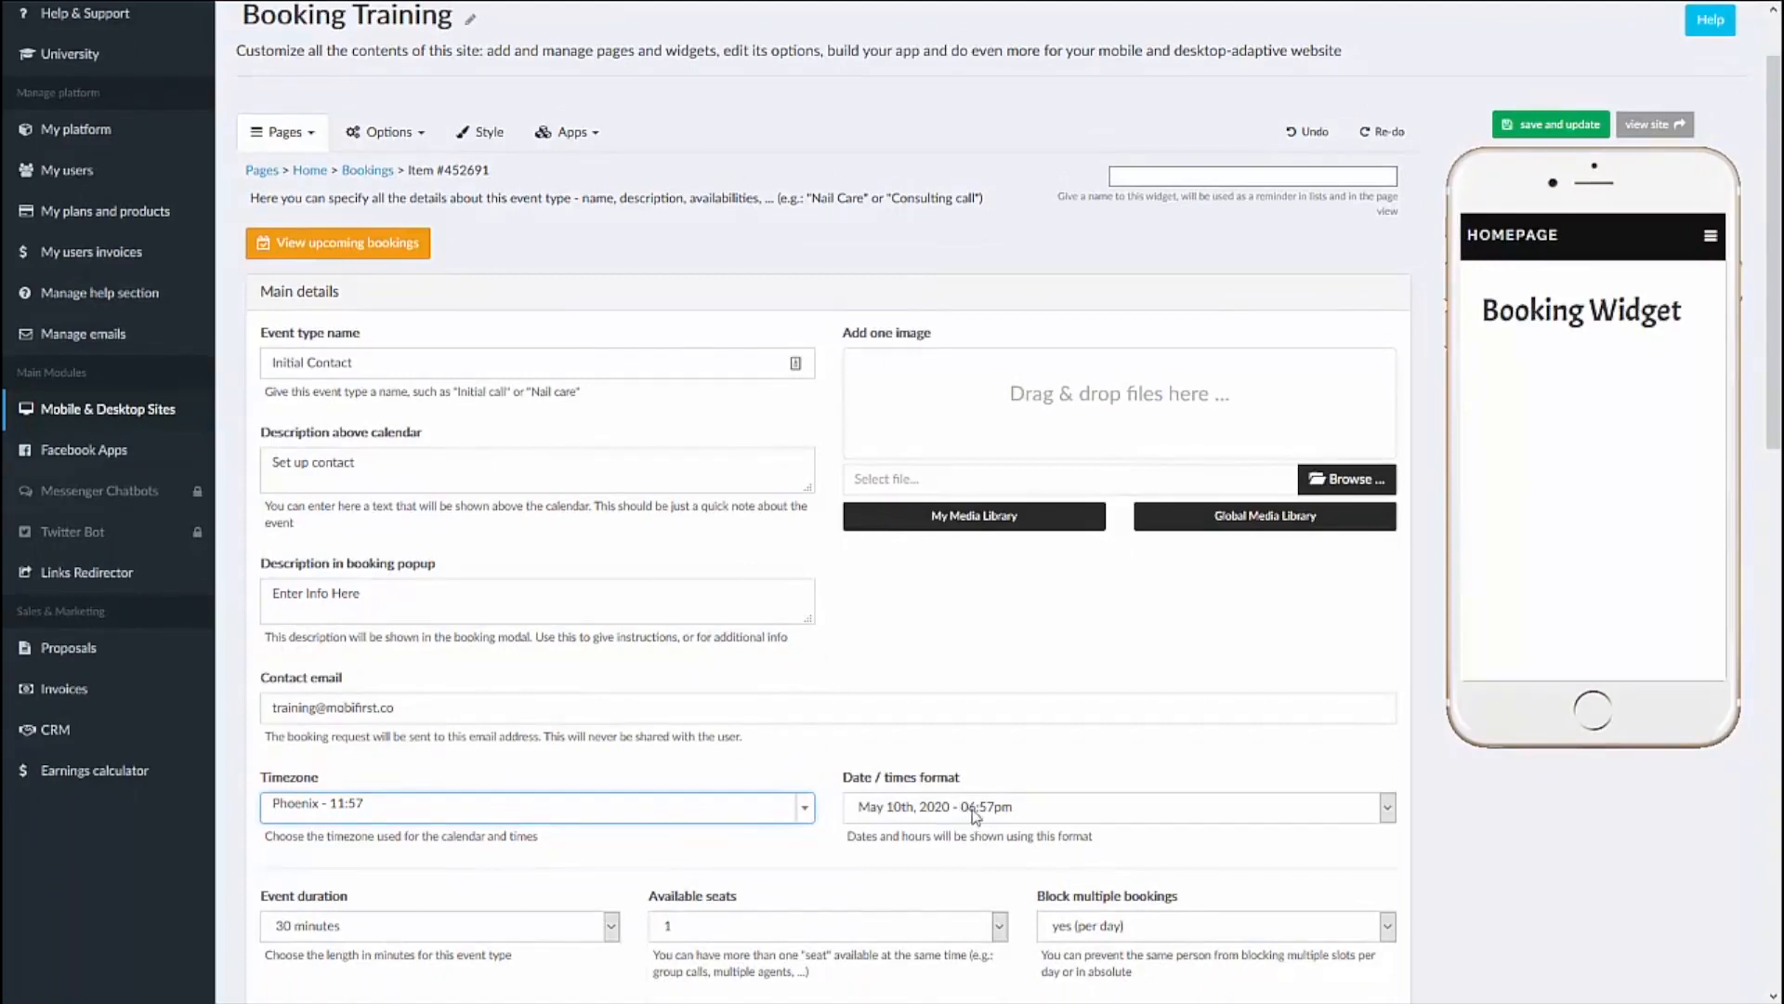
left_click(1155, 816)
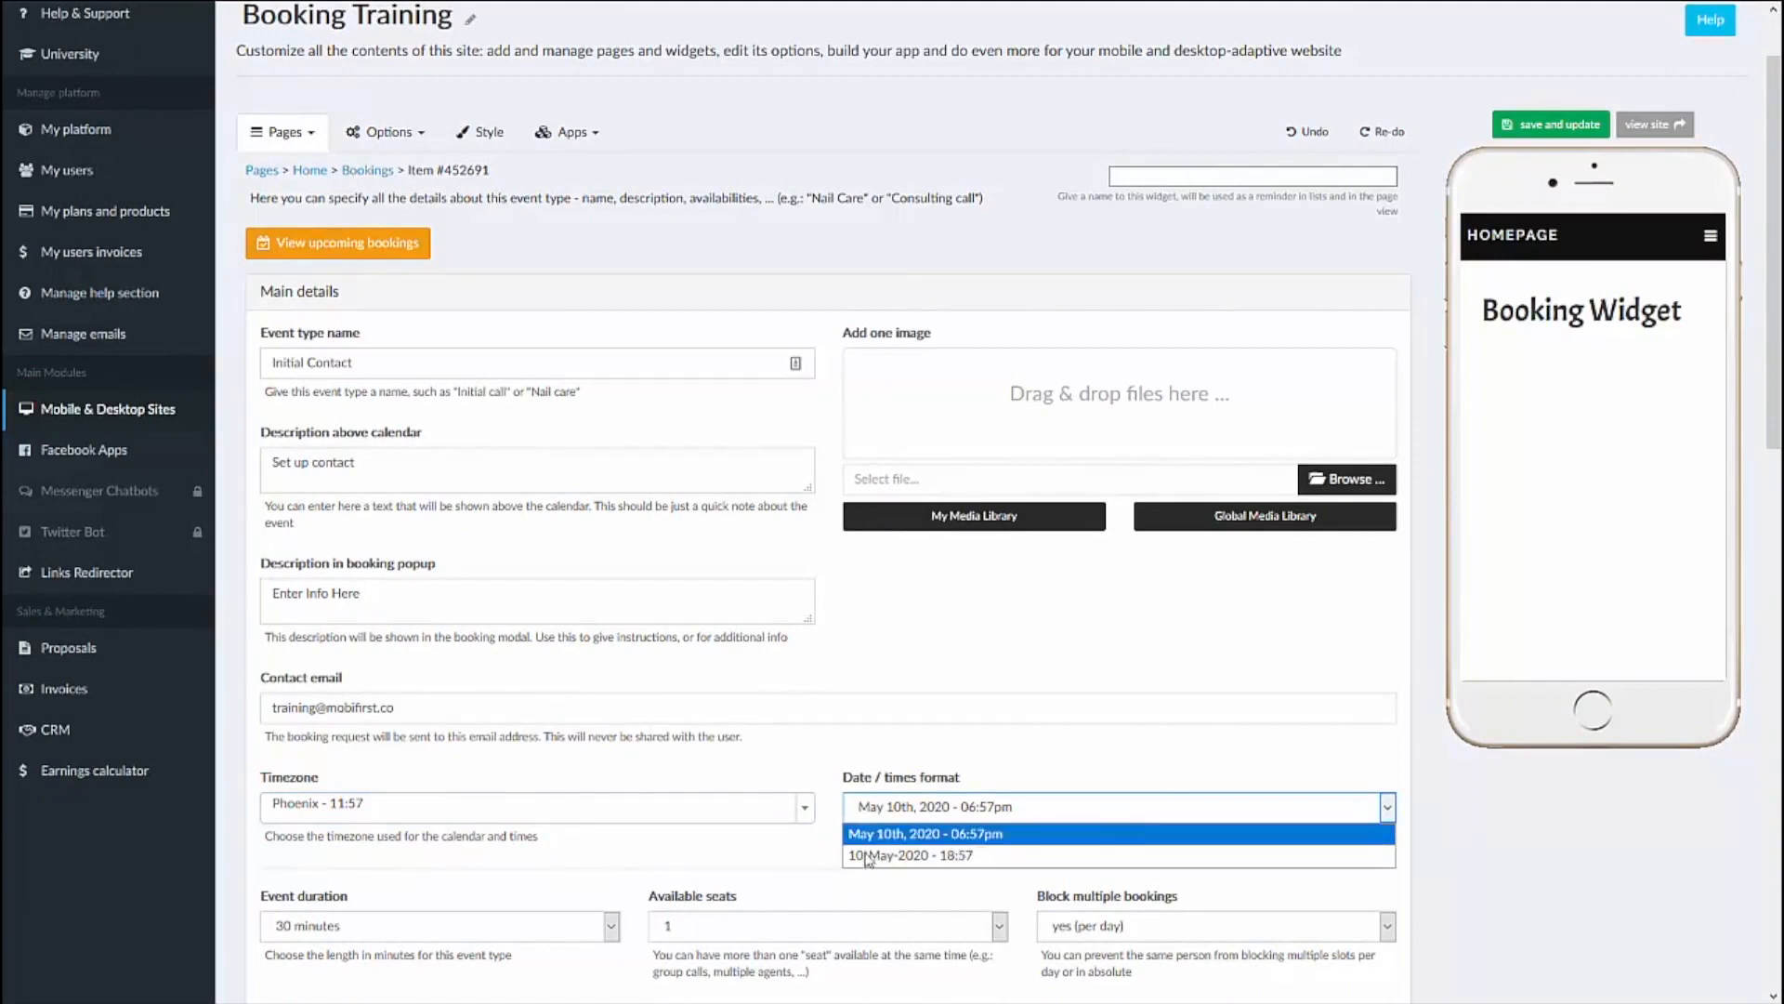
left_click(1113, 710)
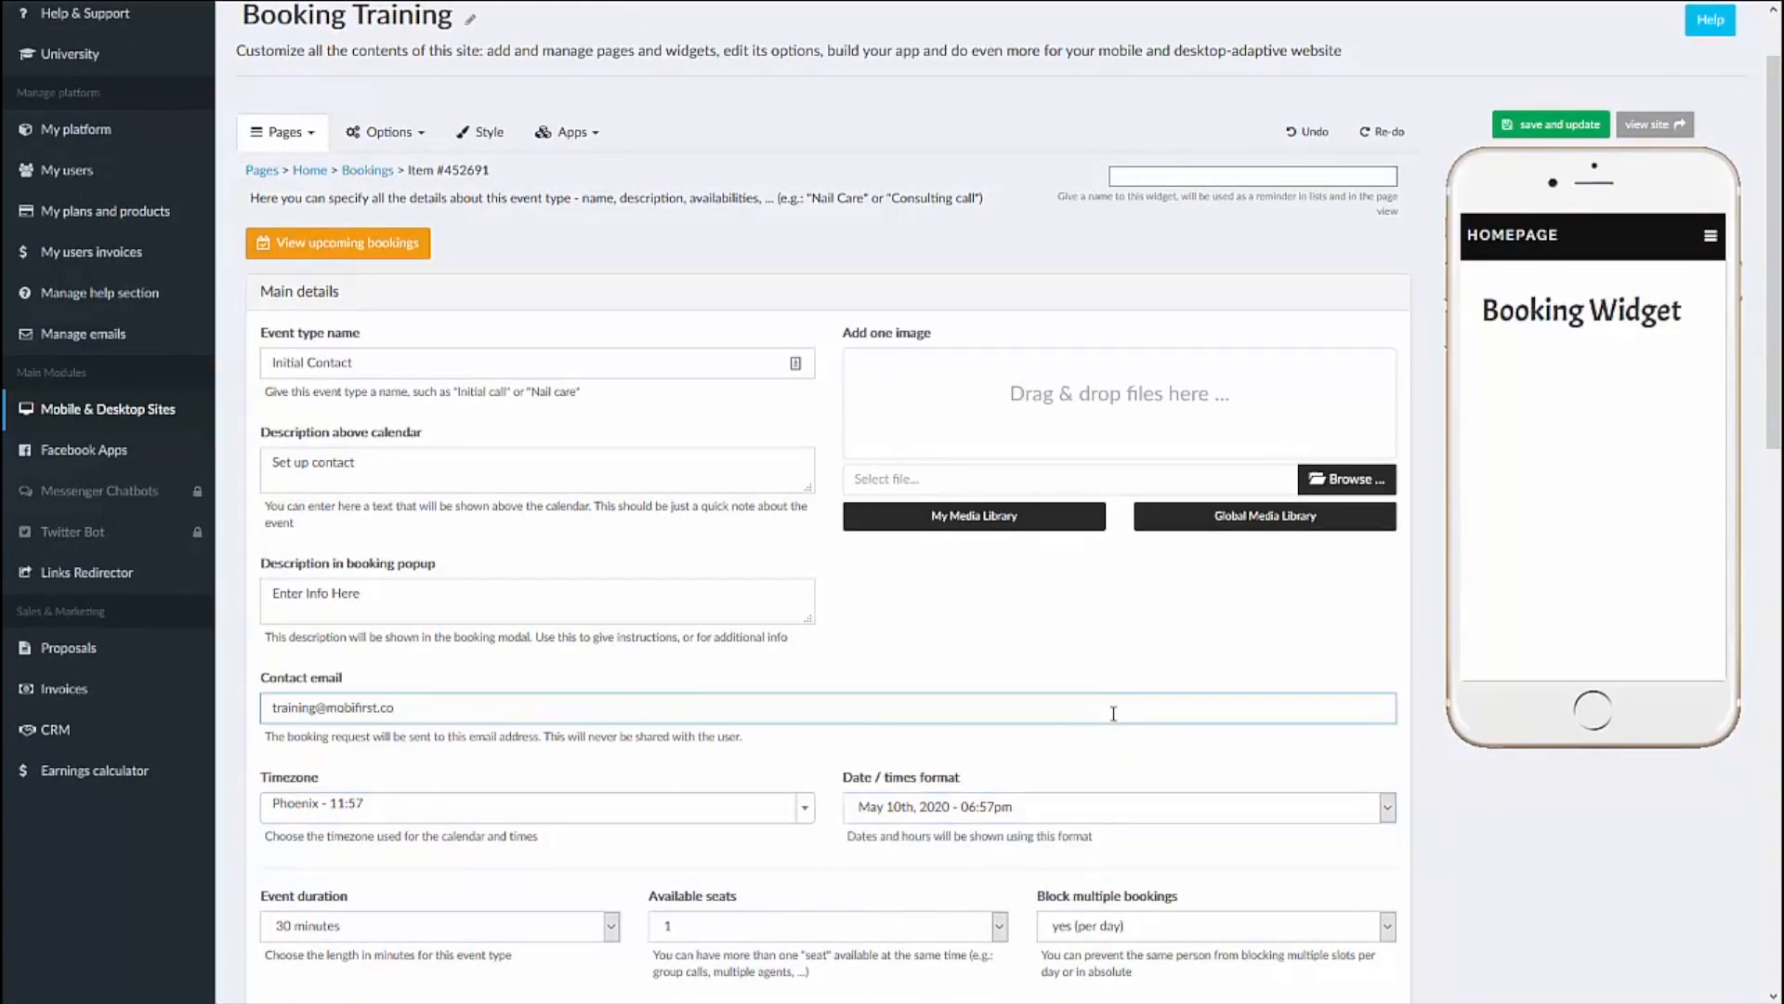
Step: Add the round icon of a person with a speech bubble from the global media library as the event image and save
scroll(1113, 713, "down", 2)
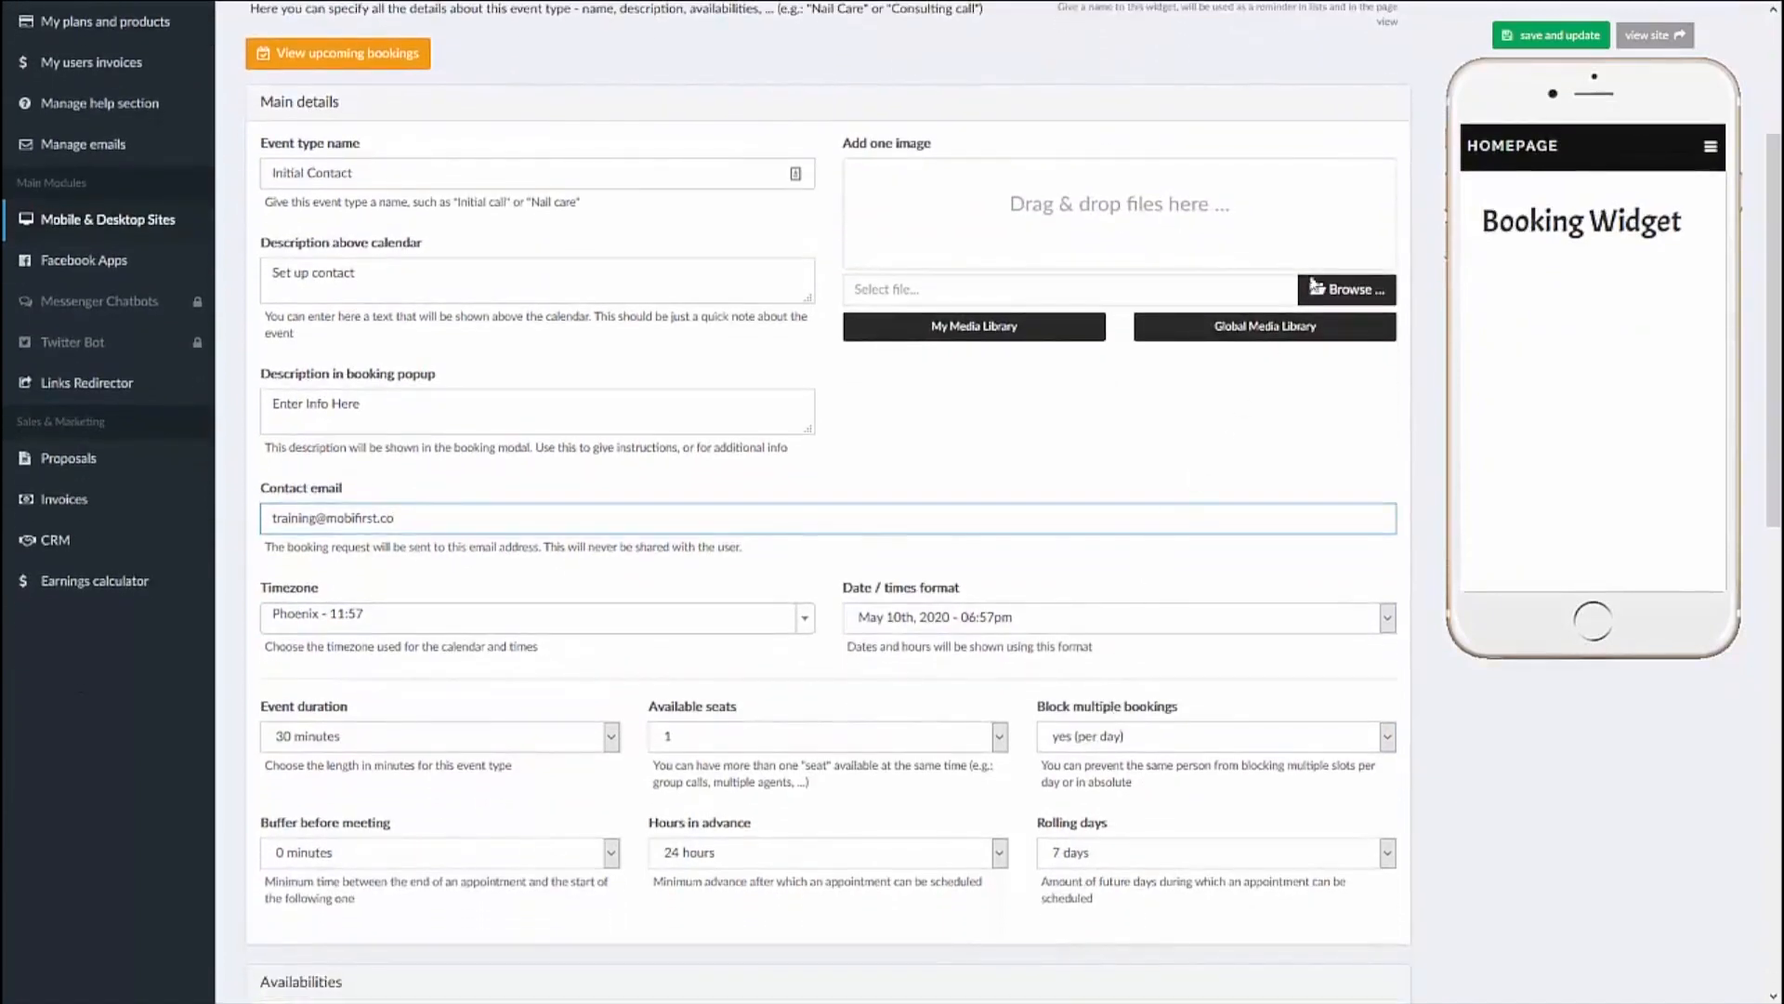
left_click(1255, 342)
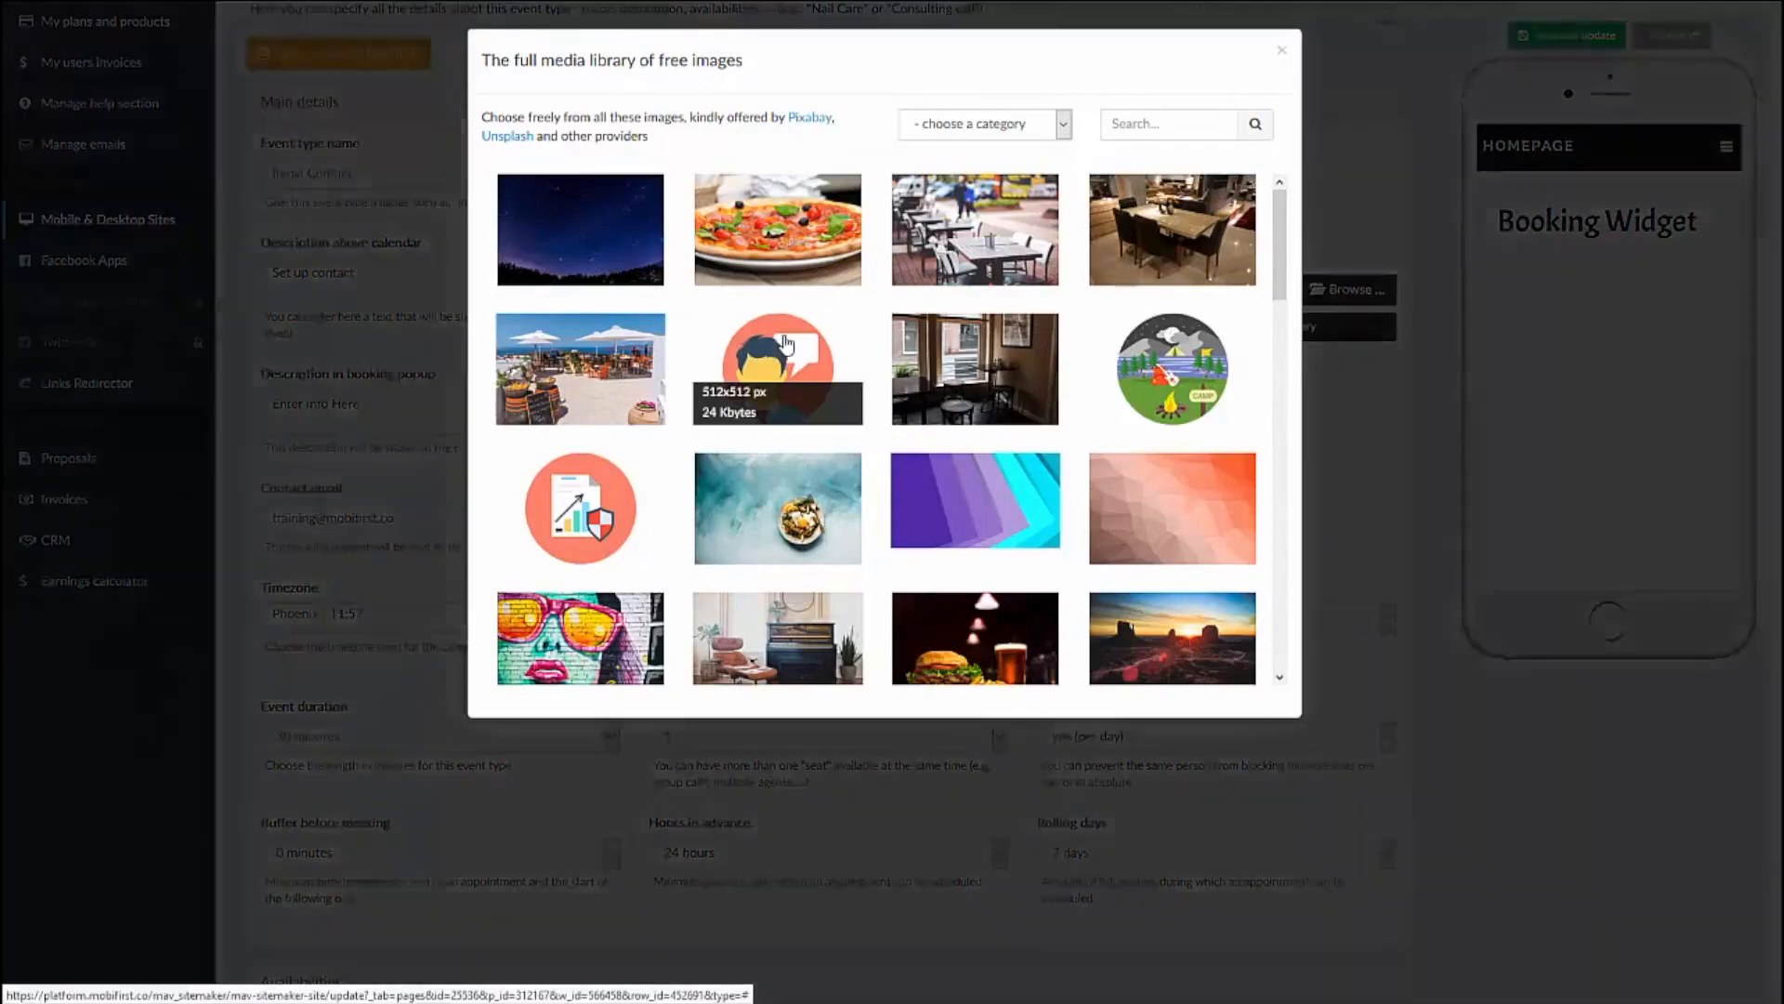
left_click(786, 344)
left_click(1122, 685)
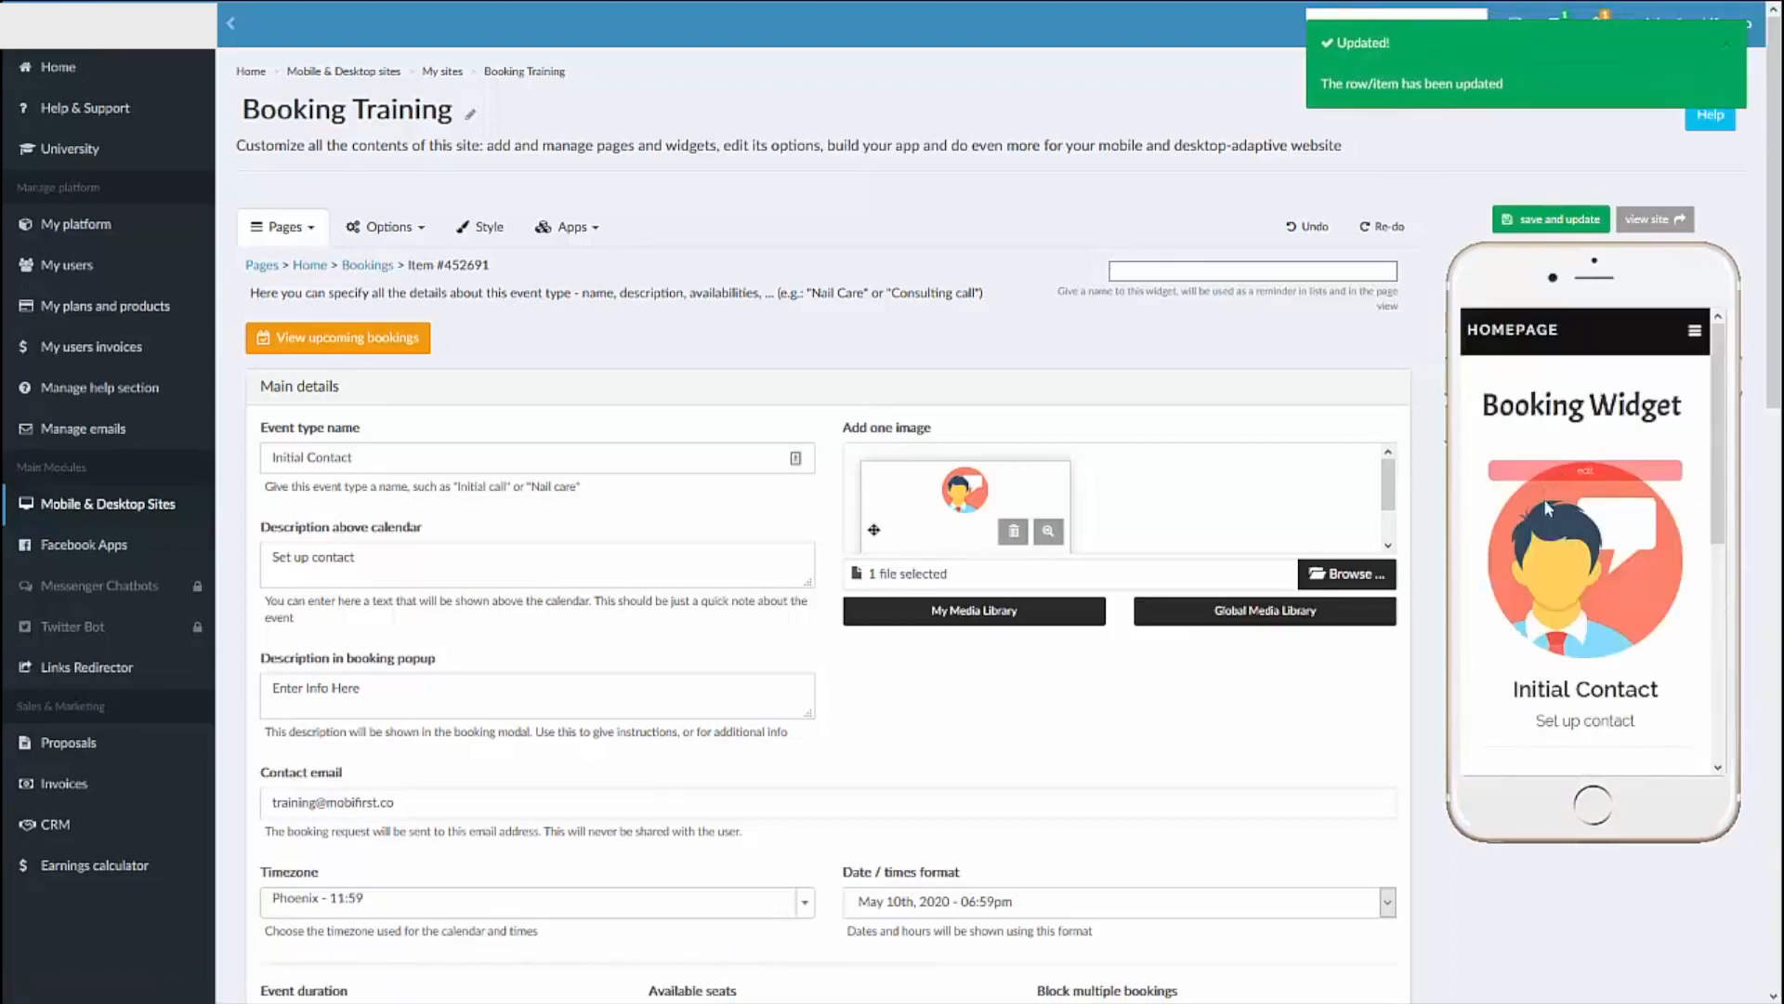
Step: Review the event's image, title and booking calendar in the phone preview
scroll(1563, 538, "down", 3)
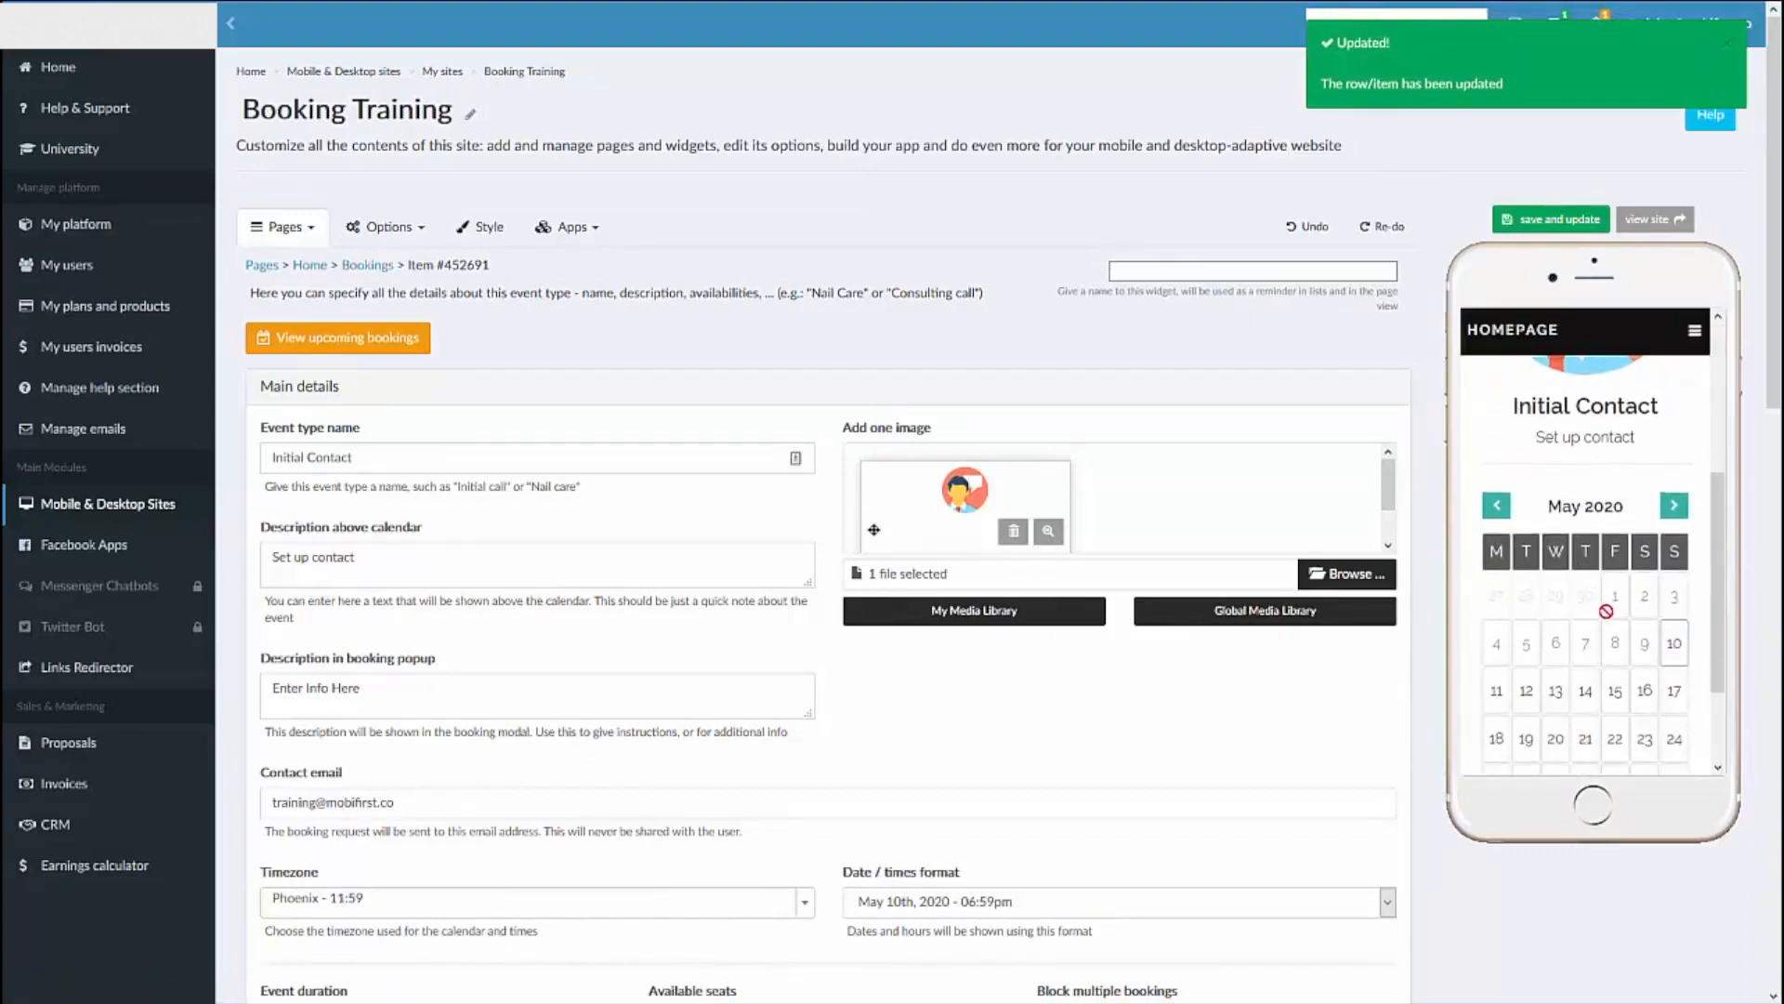
scroll(1606, 611, "up", 3)
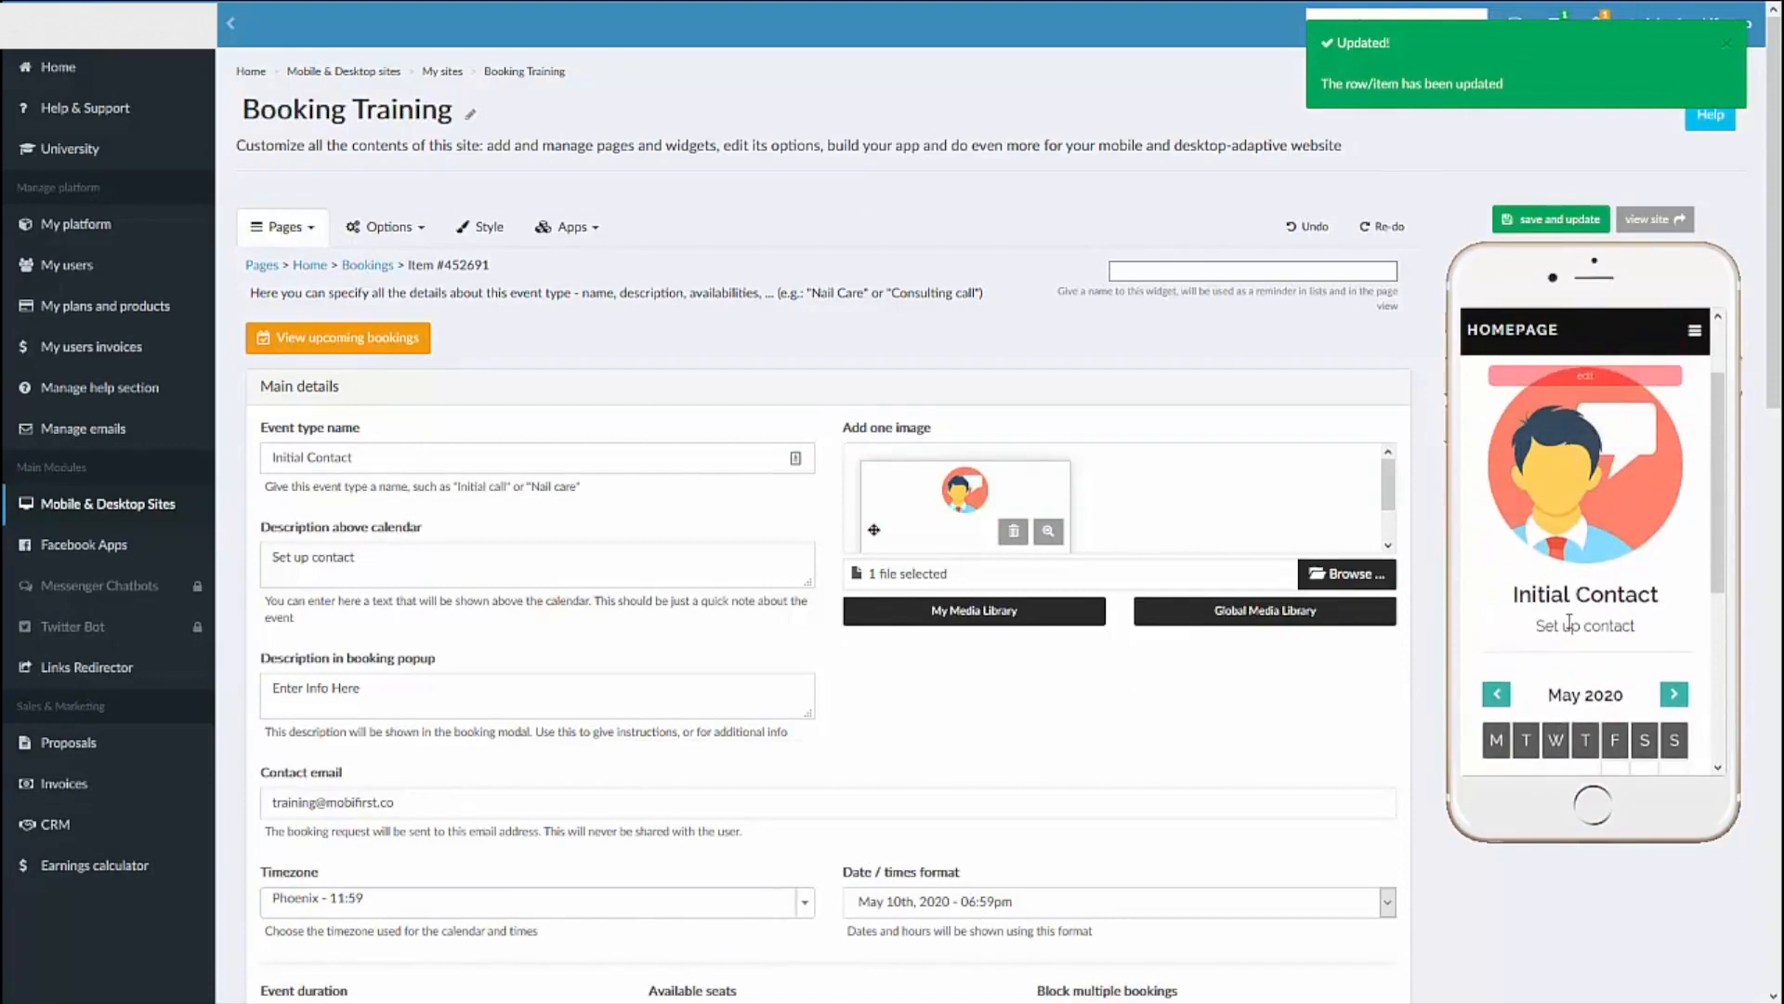
scroll(1569, 622, "down", 10)
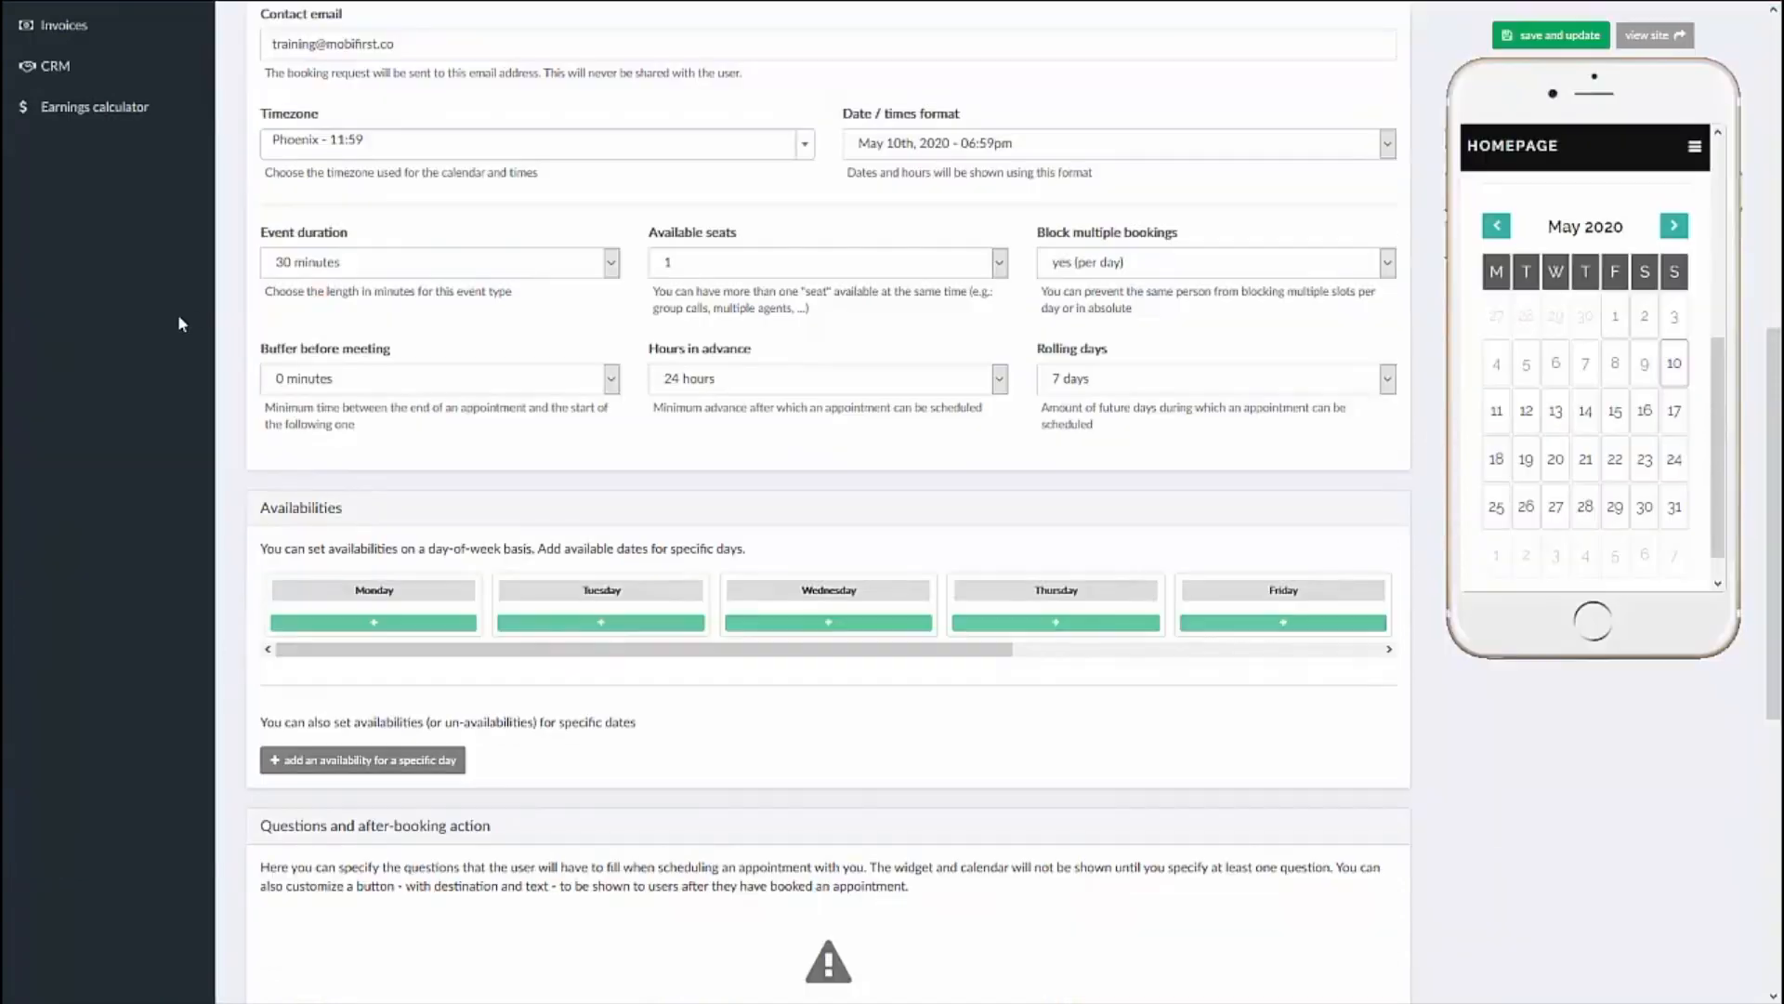
Step: Keep the event duration at 30 minutes and set the buffer before meeting to 5 minutes
left_click(495, 263)
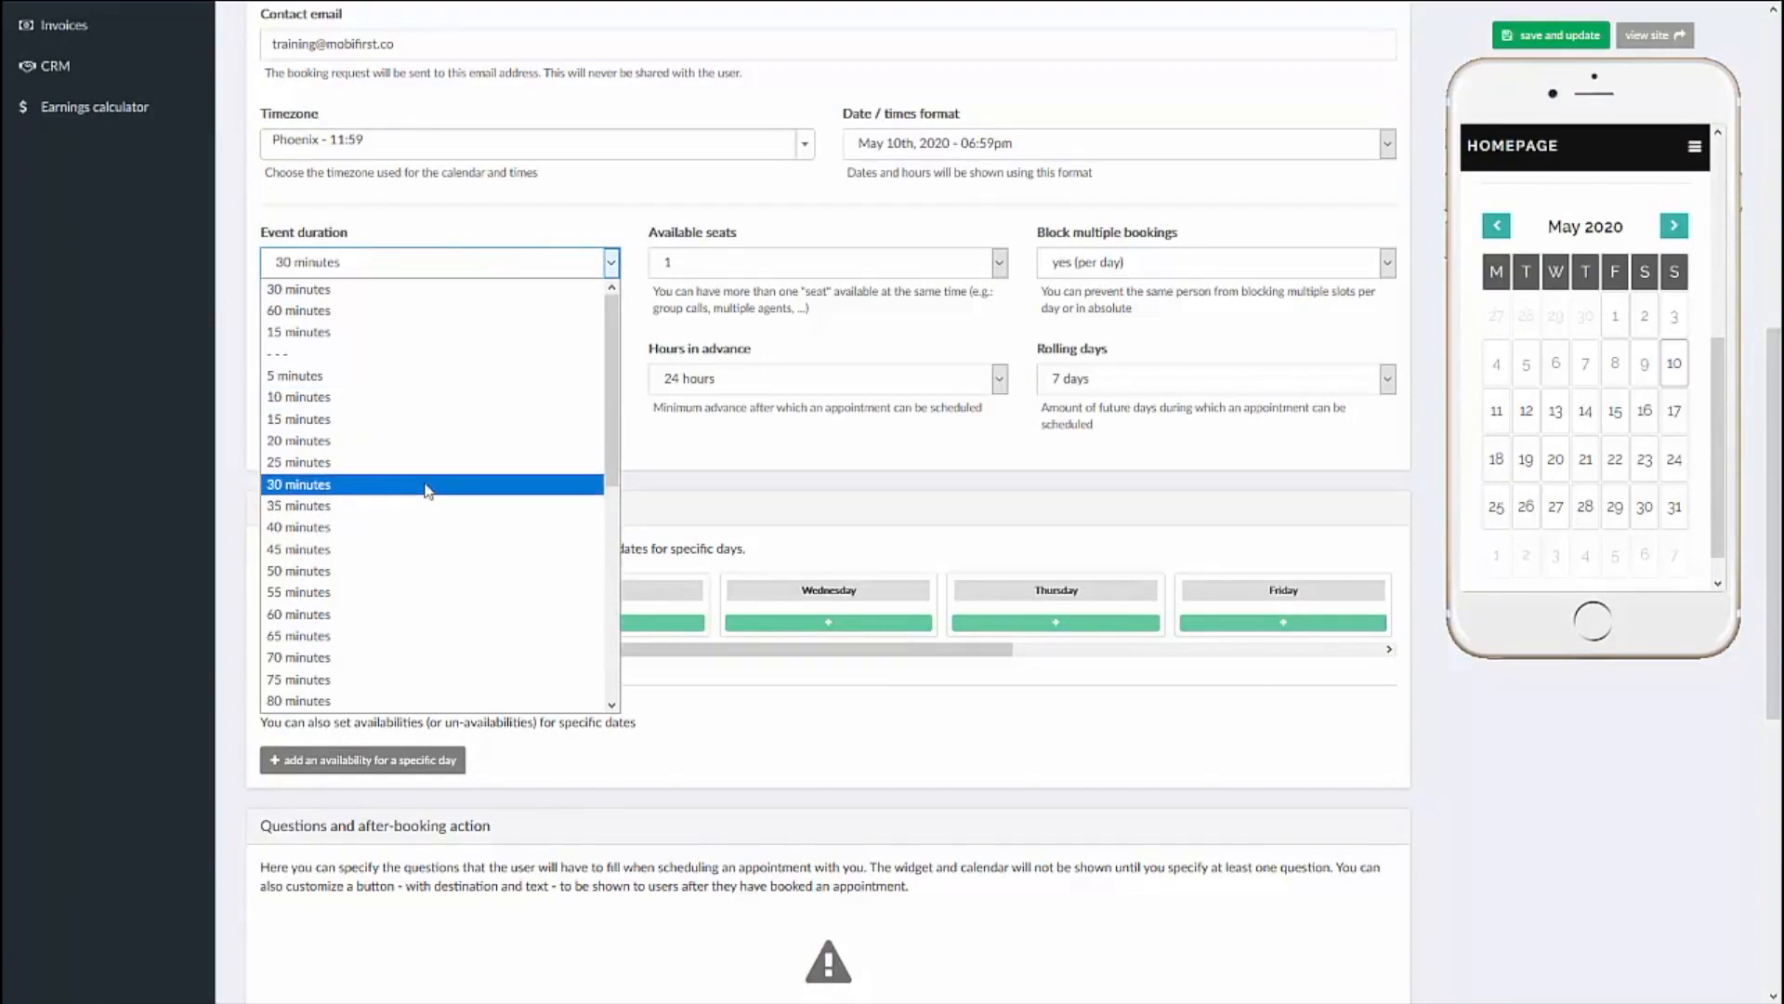
left_click(447, 266)
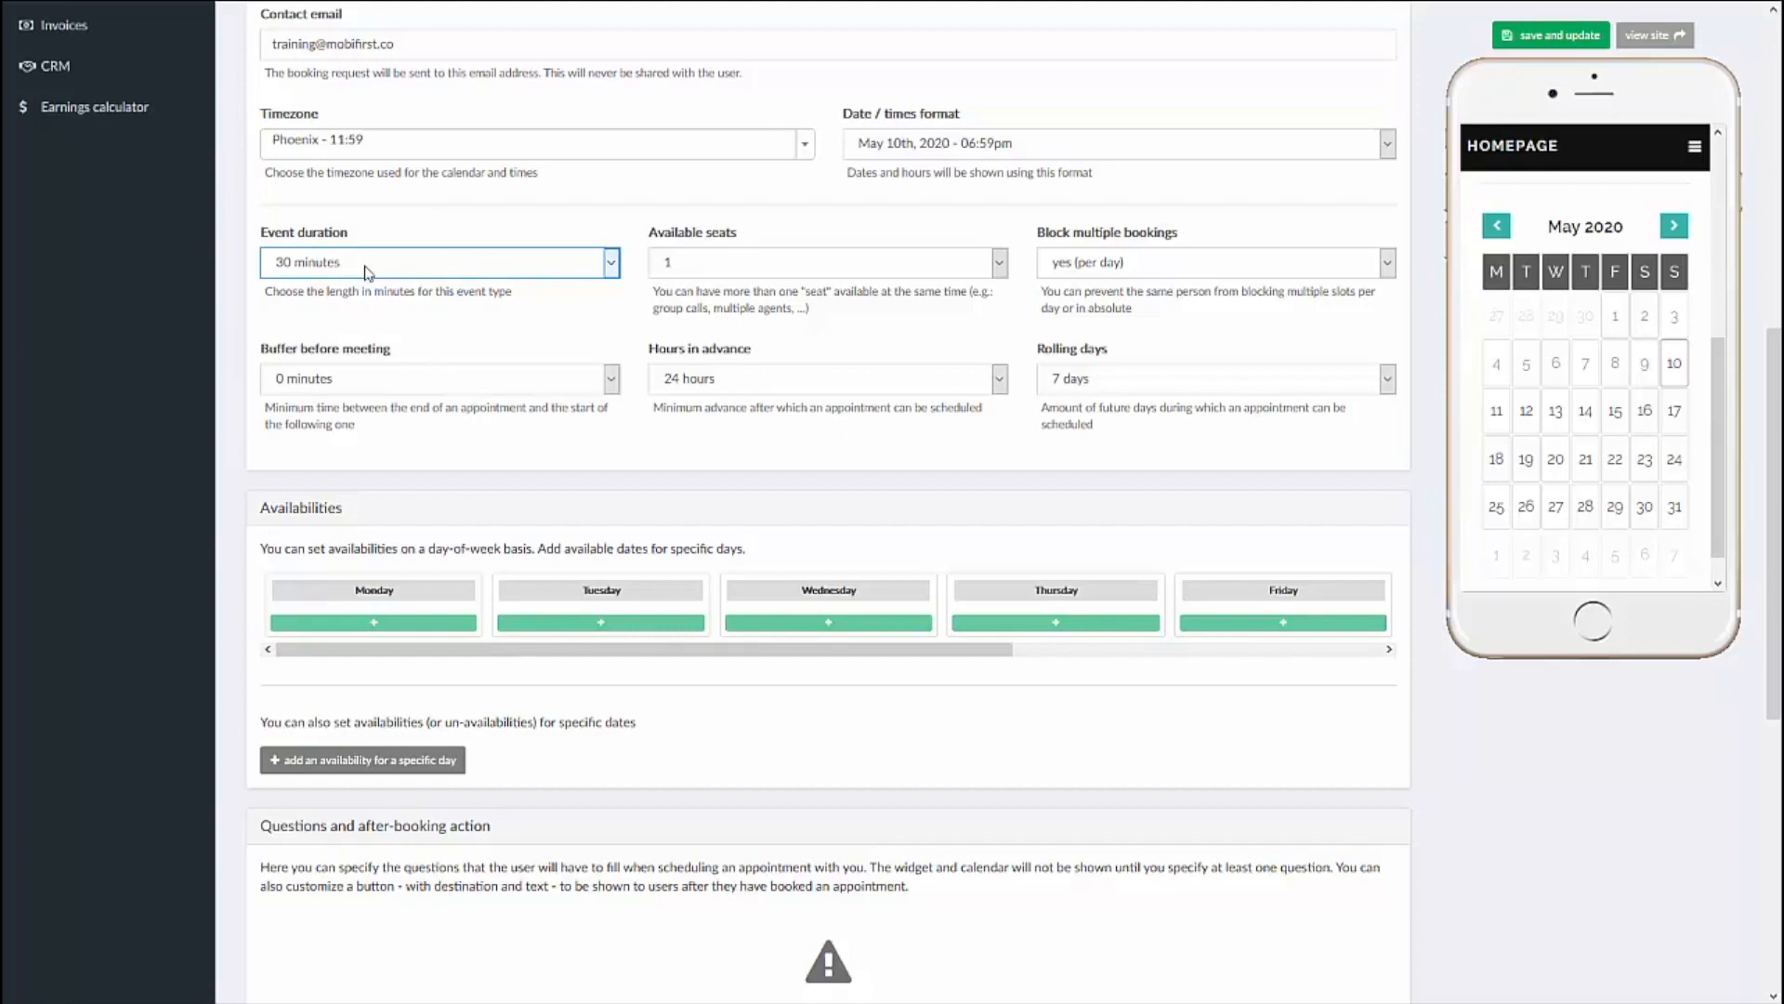
left_click(384, 381)
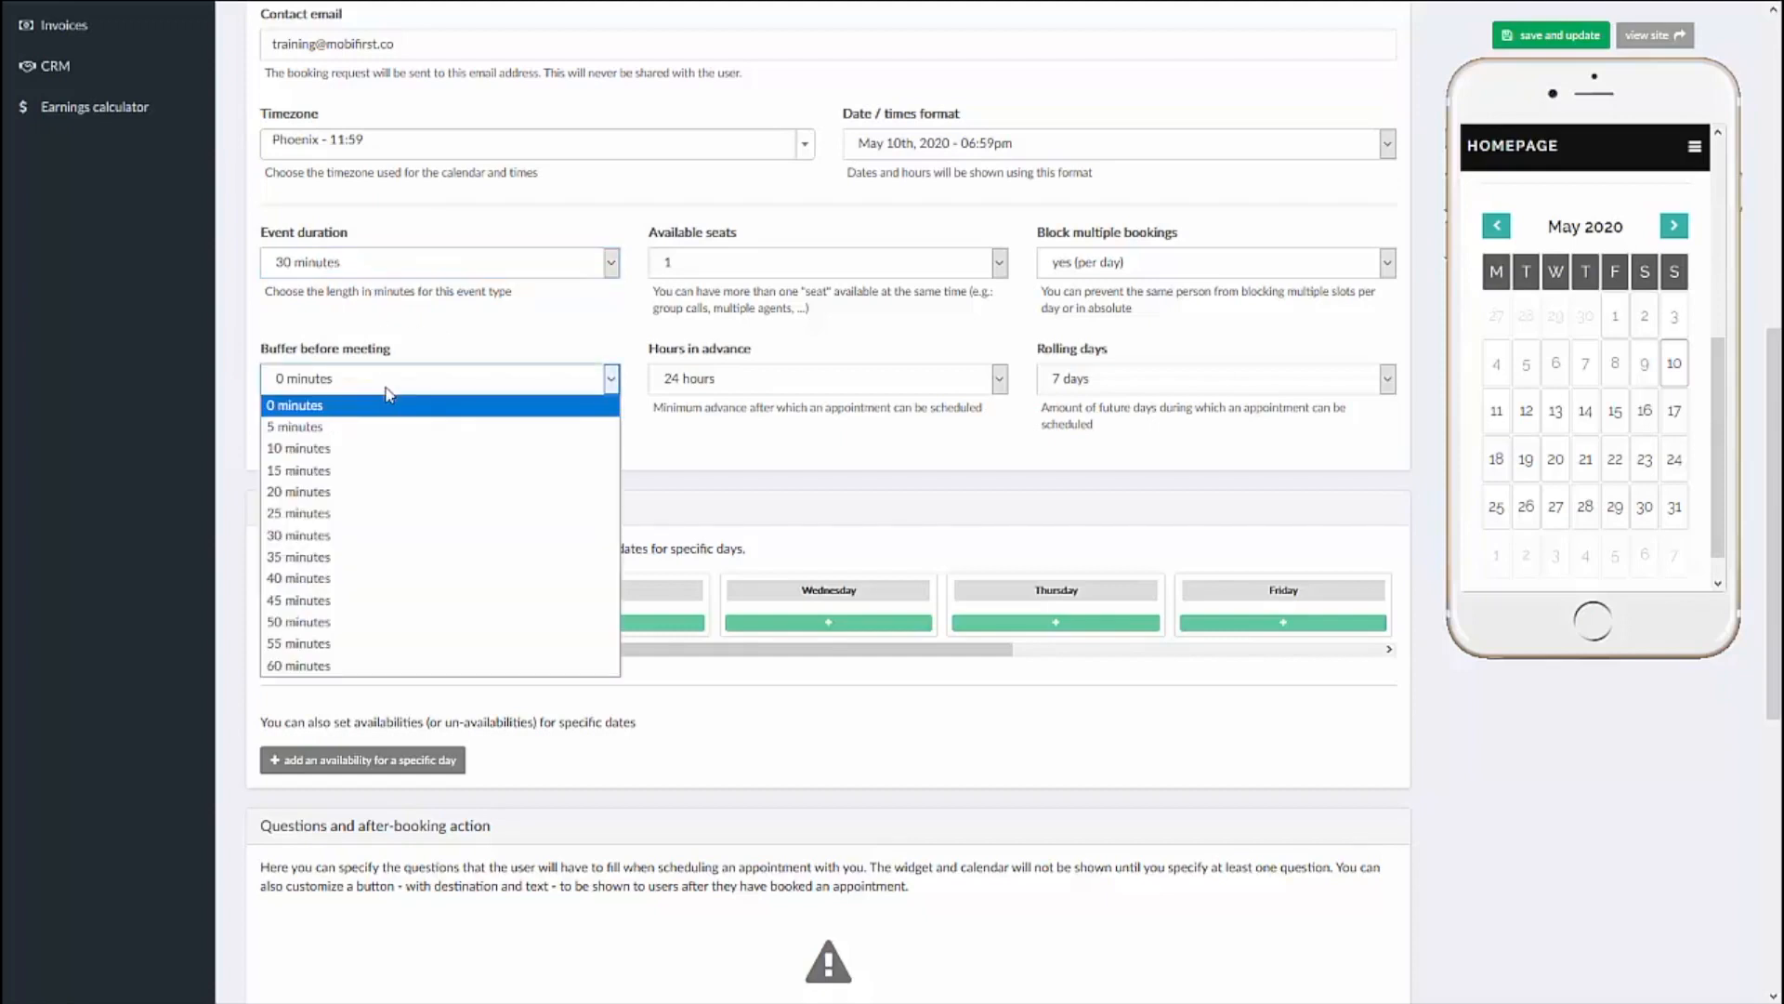
left_click(363, 428)
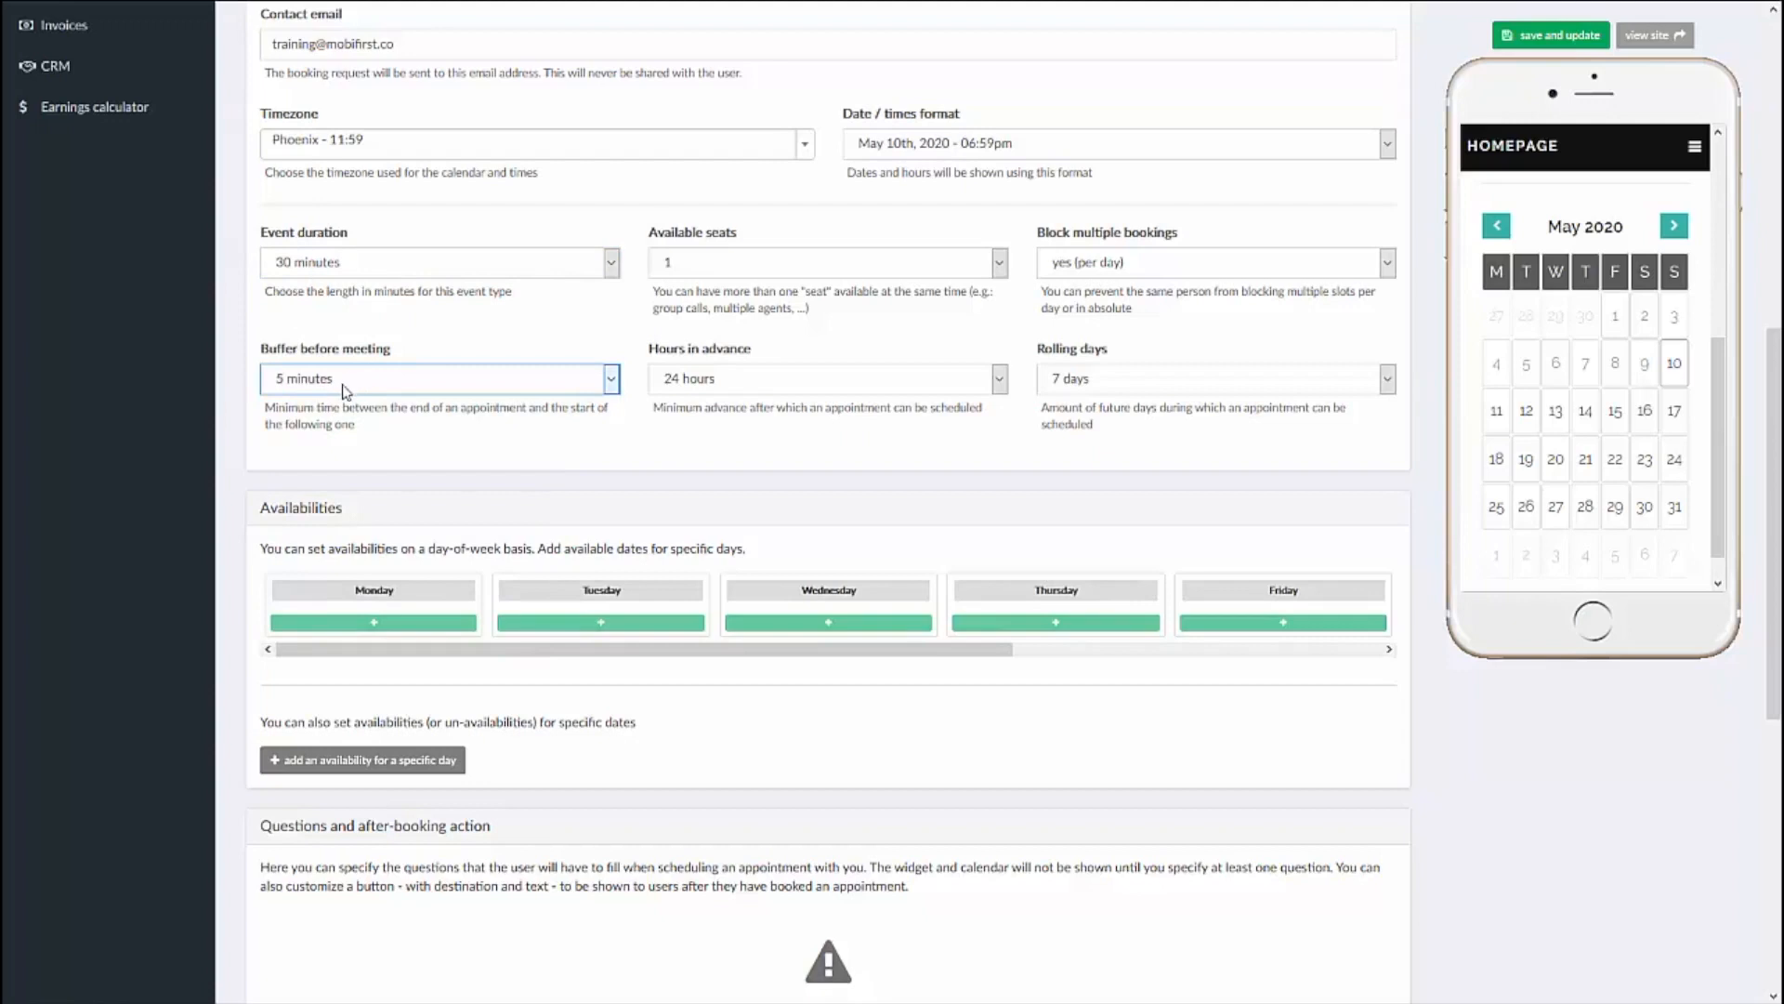
Step: Review the options for available seats, keeping 1 seat selected
left_click(726, 270)
left_click(726, 270)
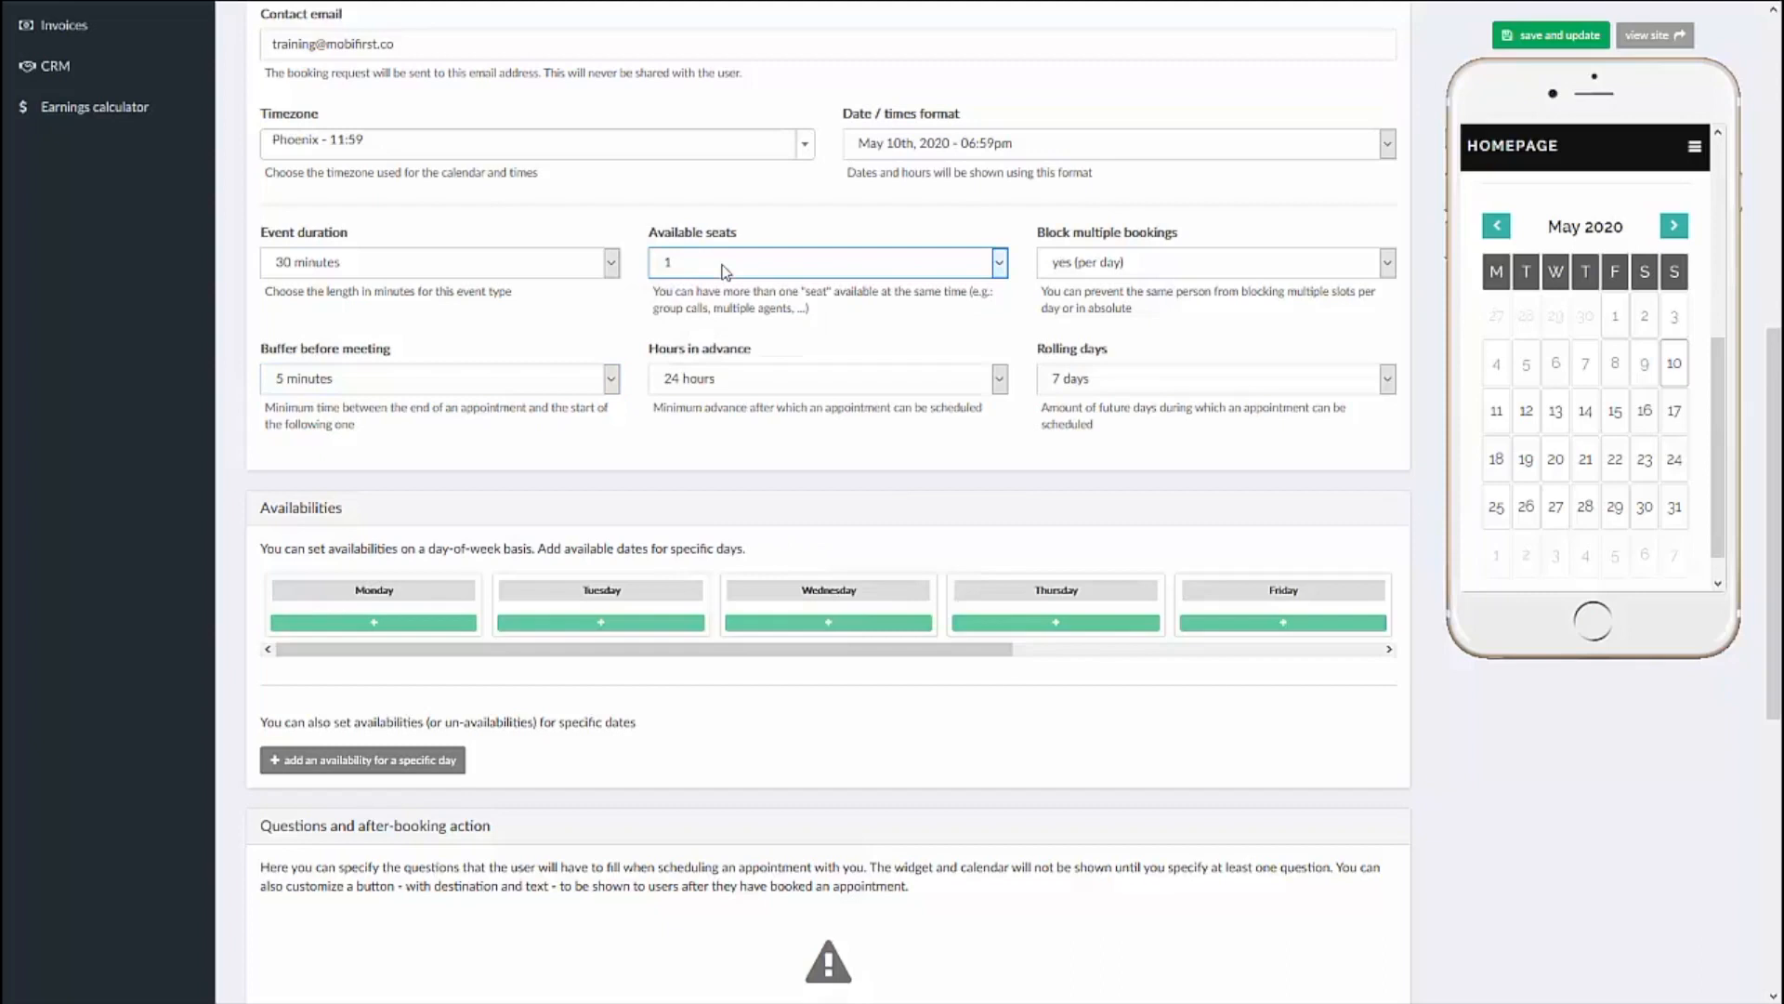
left_click(726, 271)
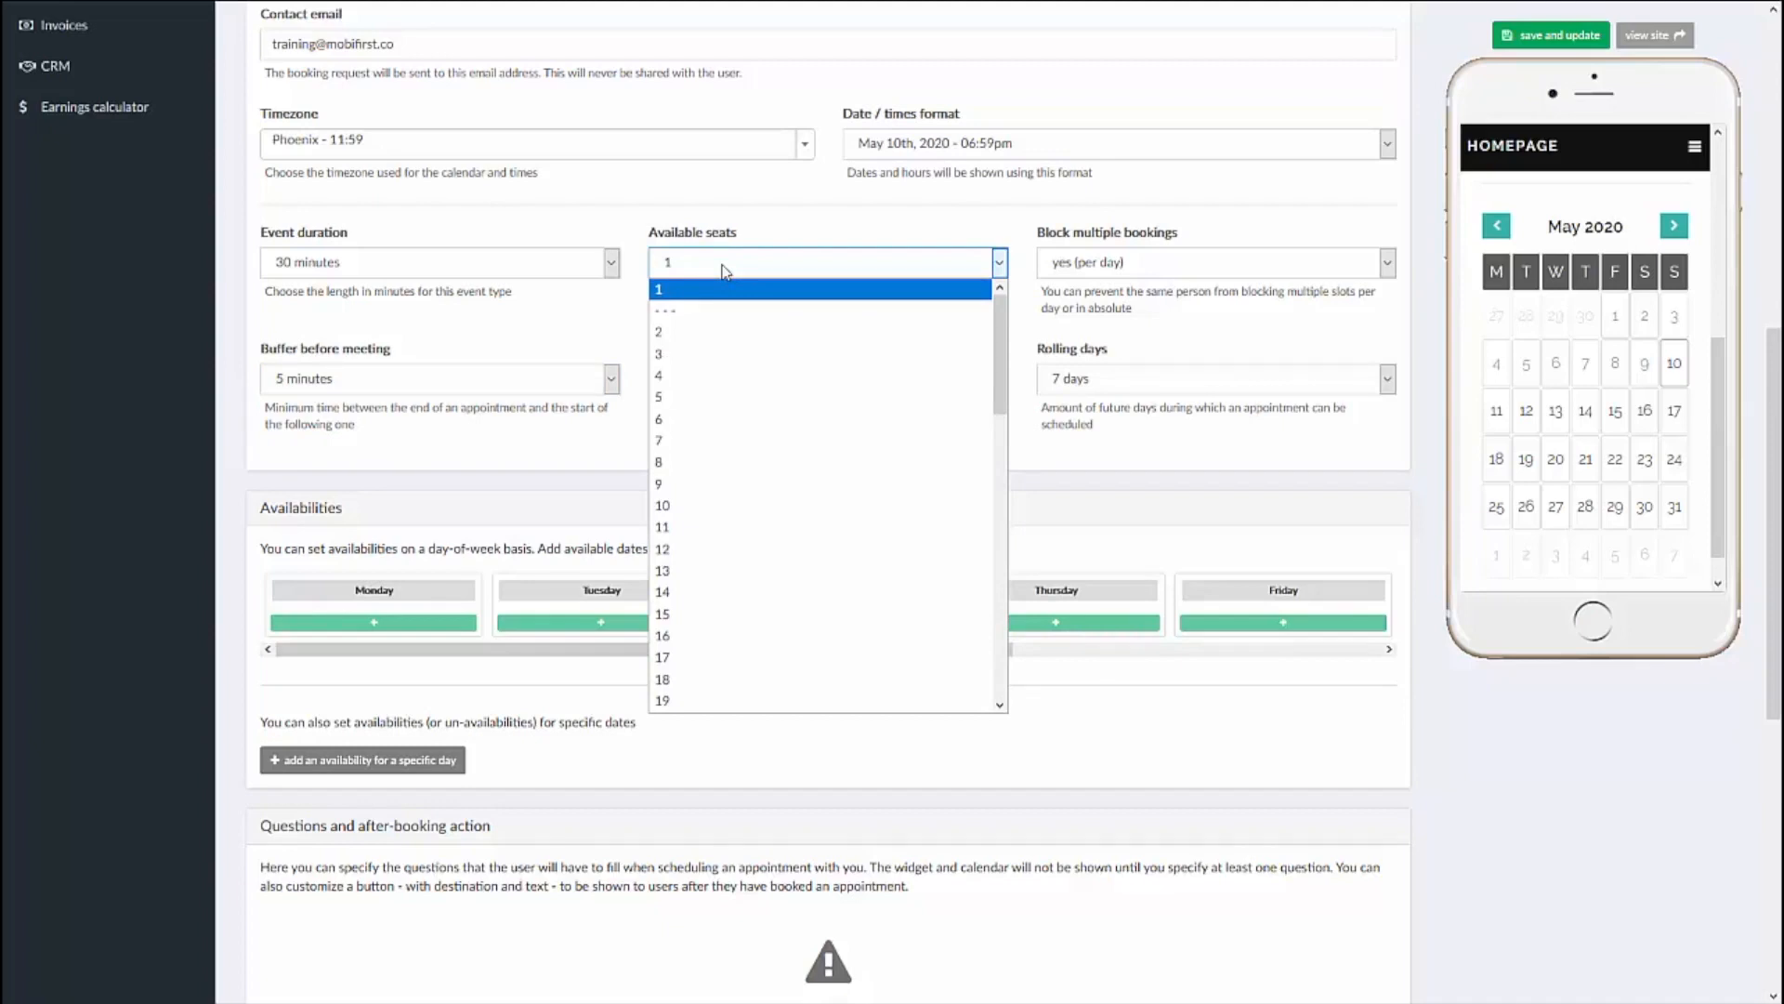
left_click(726, 271)
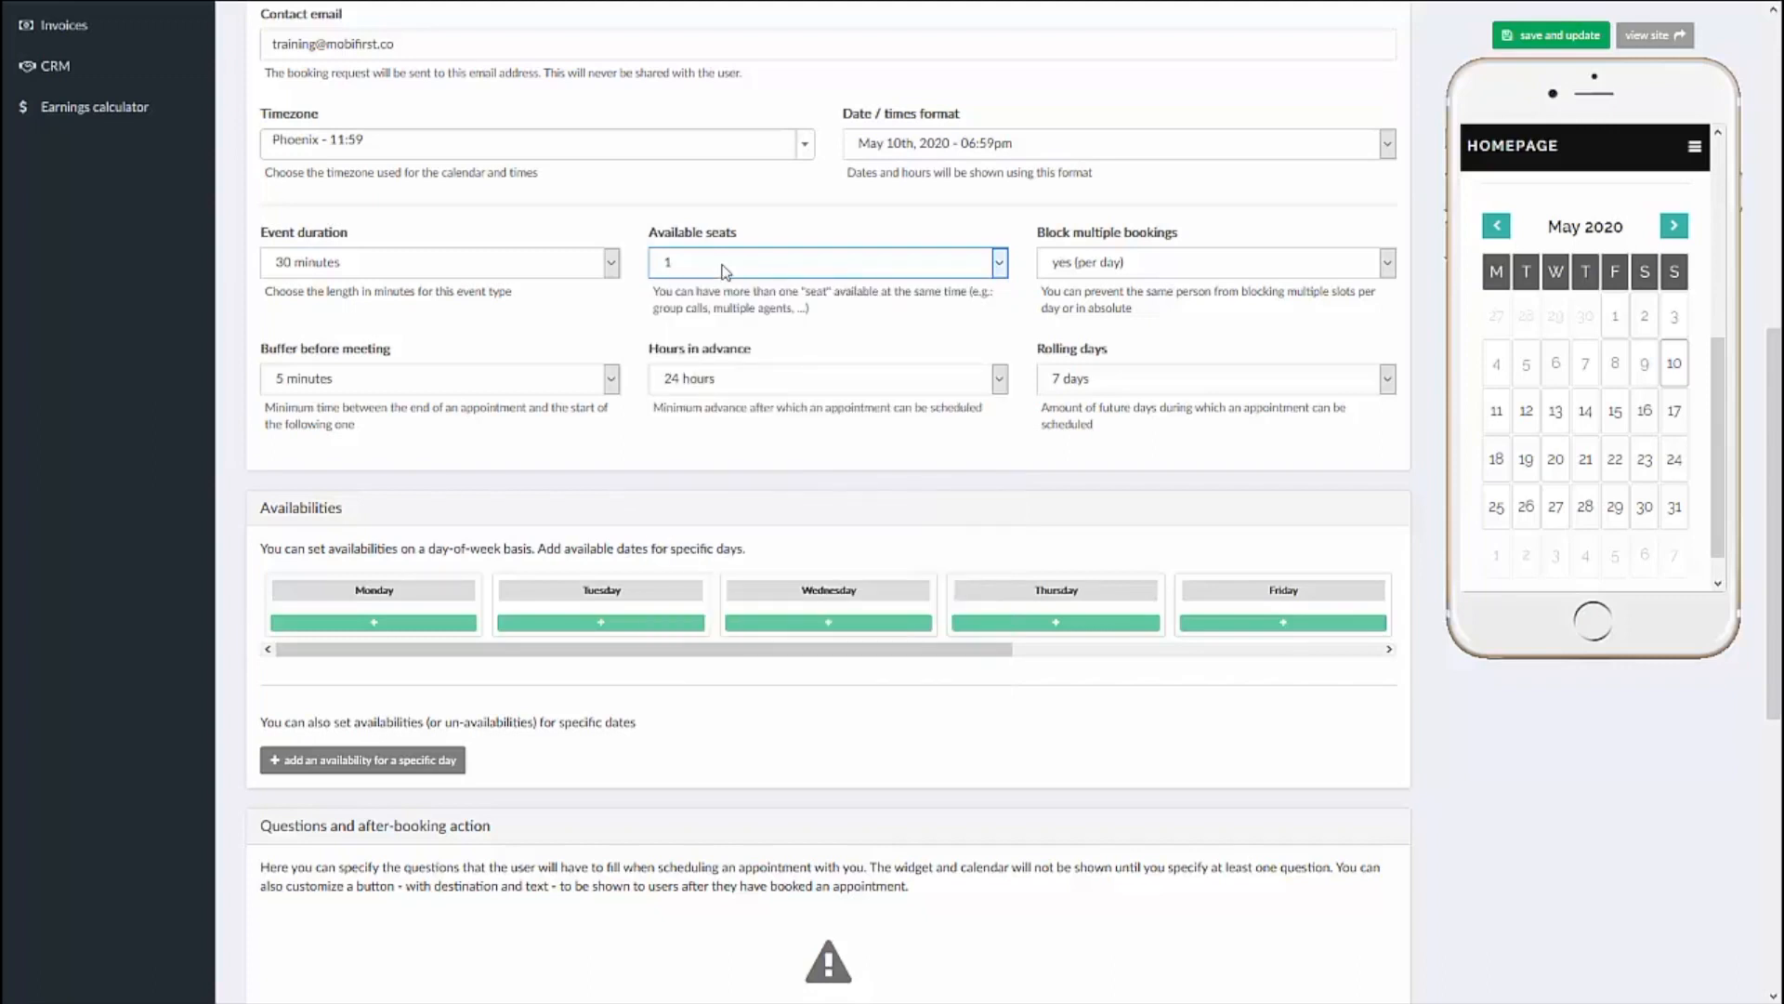
left_click(856, 269)
left_click(816, 271)
Step: Set the minimum hours in advance for scheduling an appointment to 1 hour
left_click(845, 381)
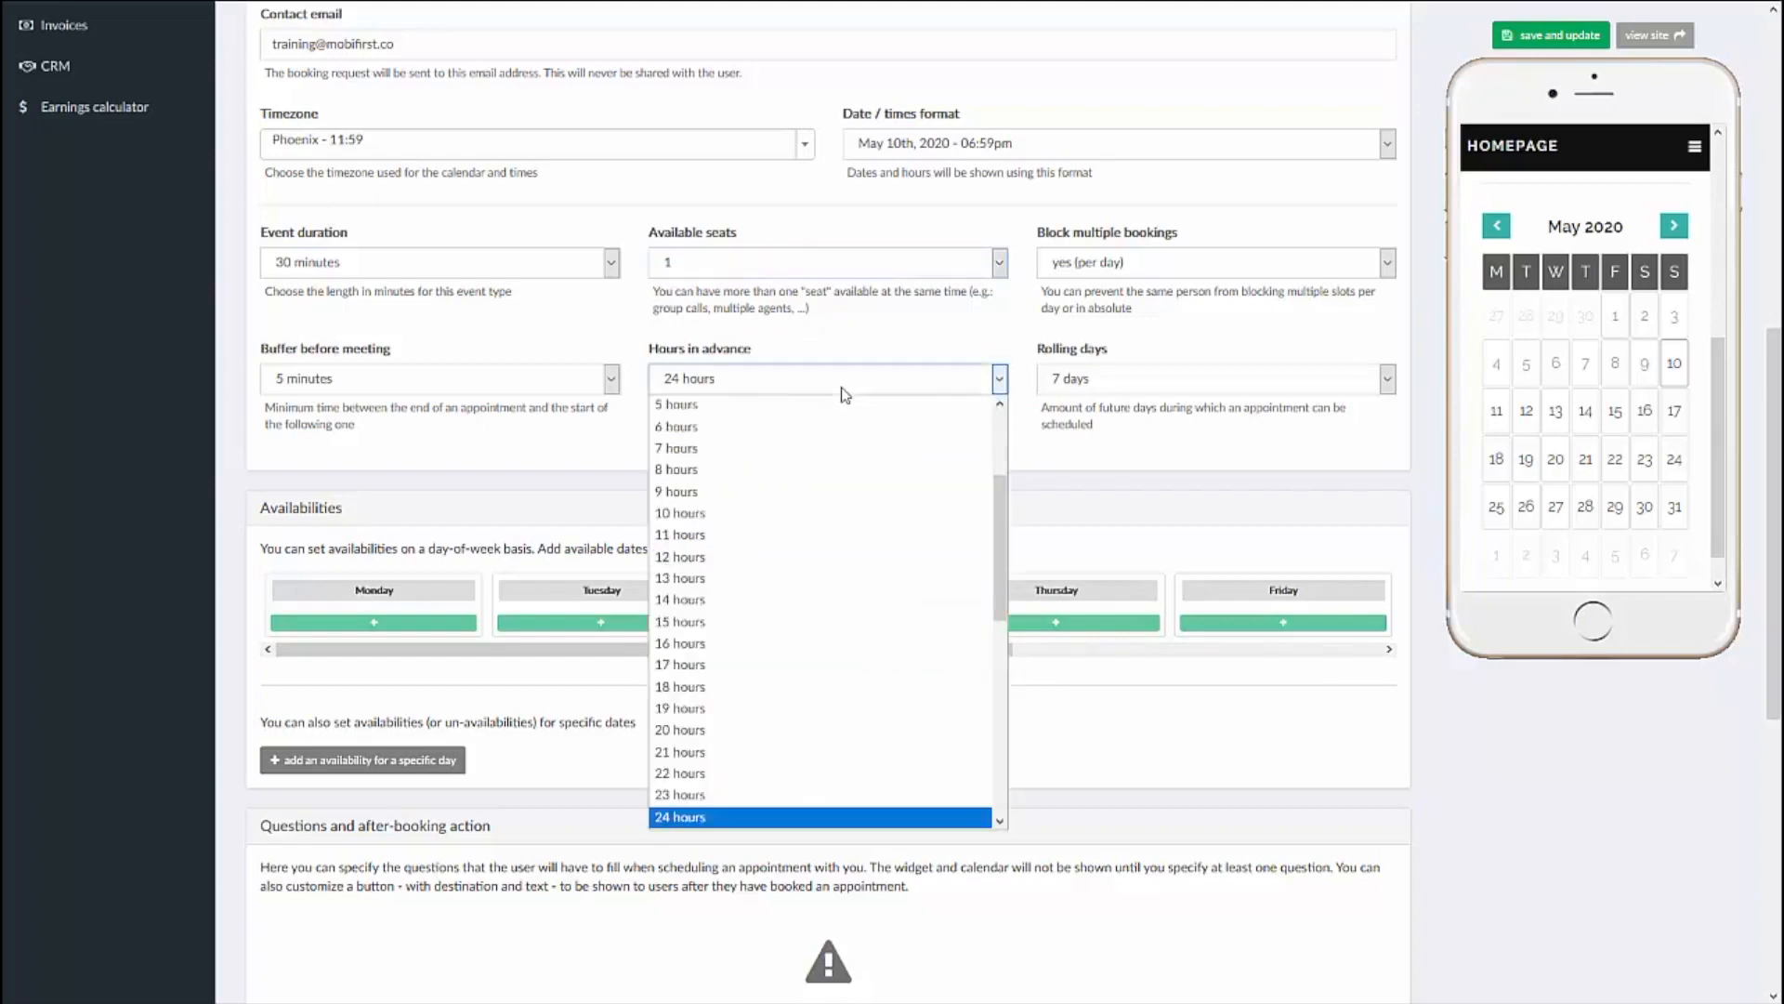
left_click(845, 393)
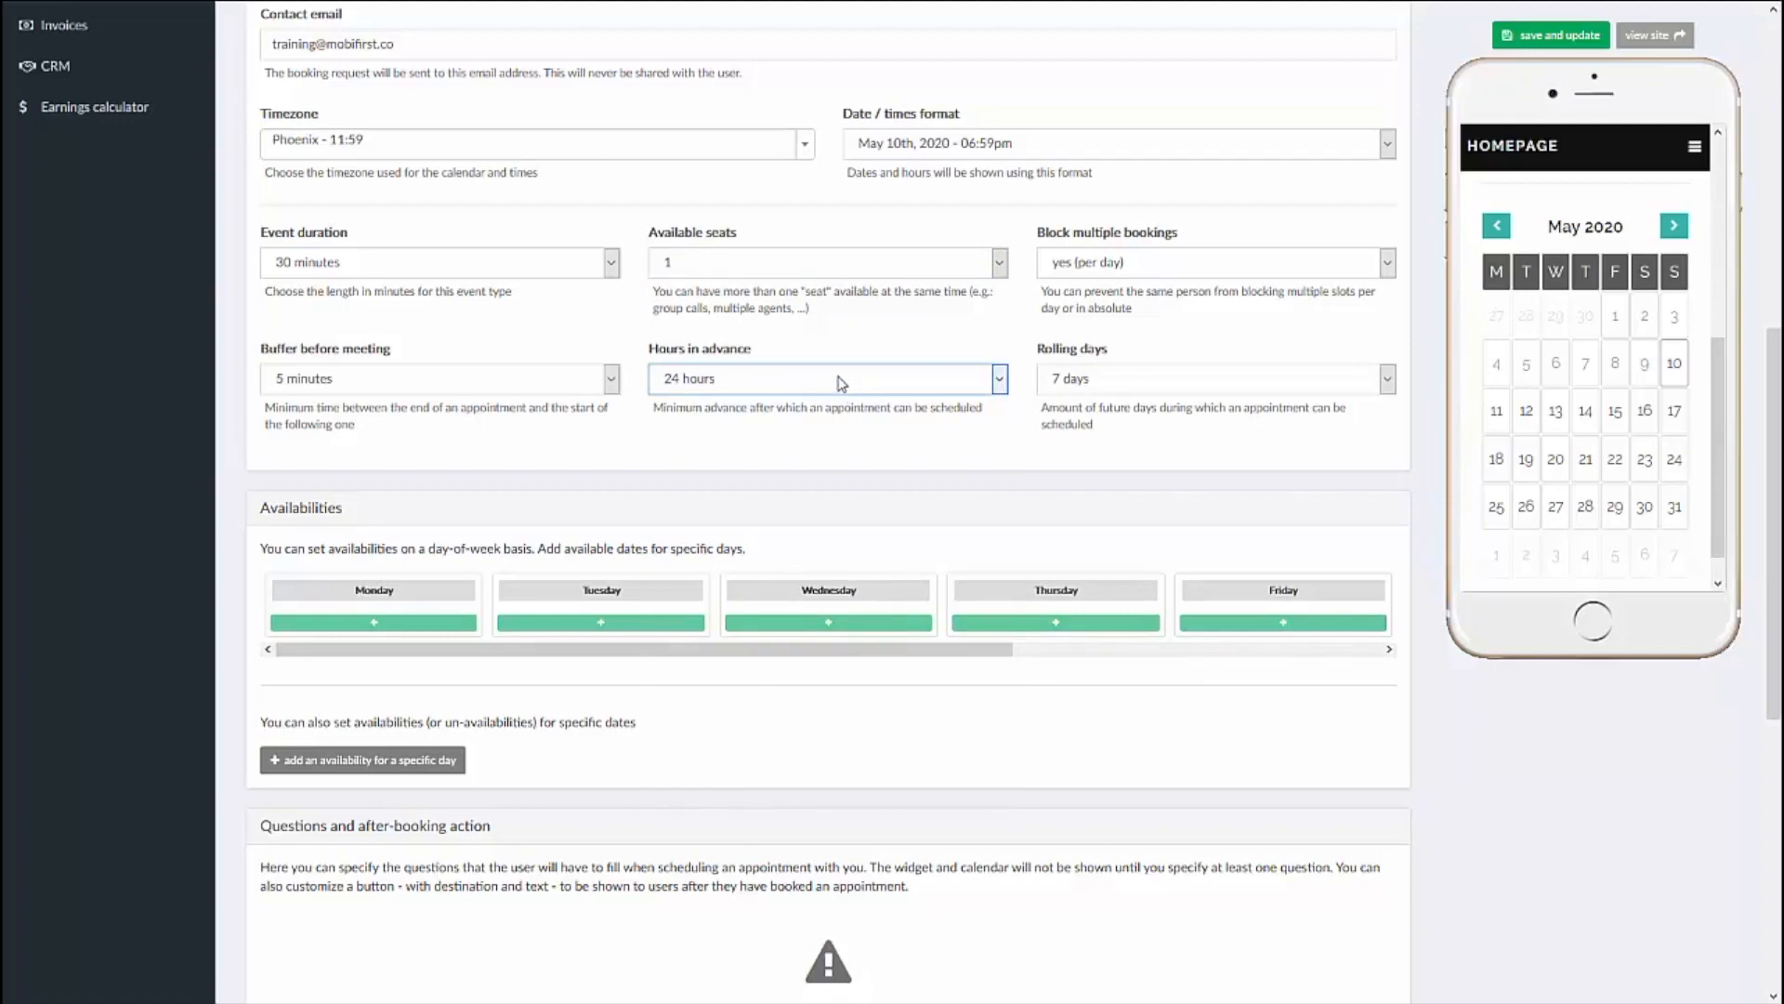
left_click(841, 381)
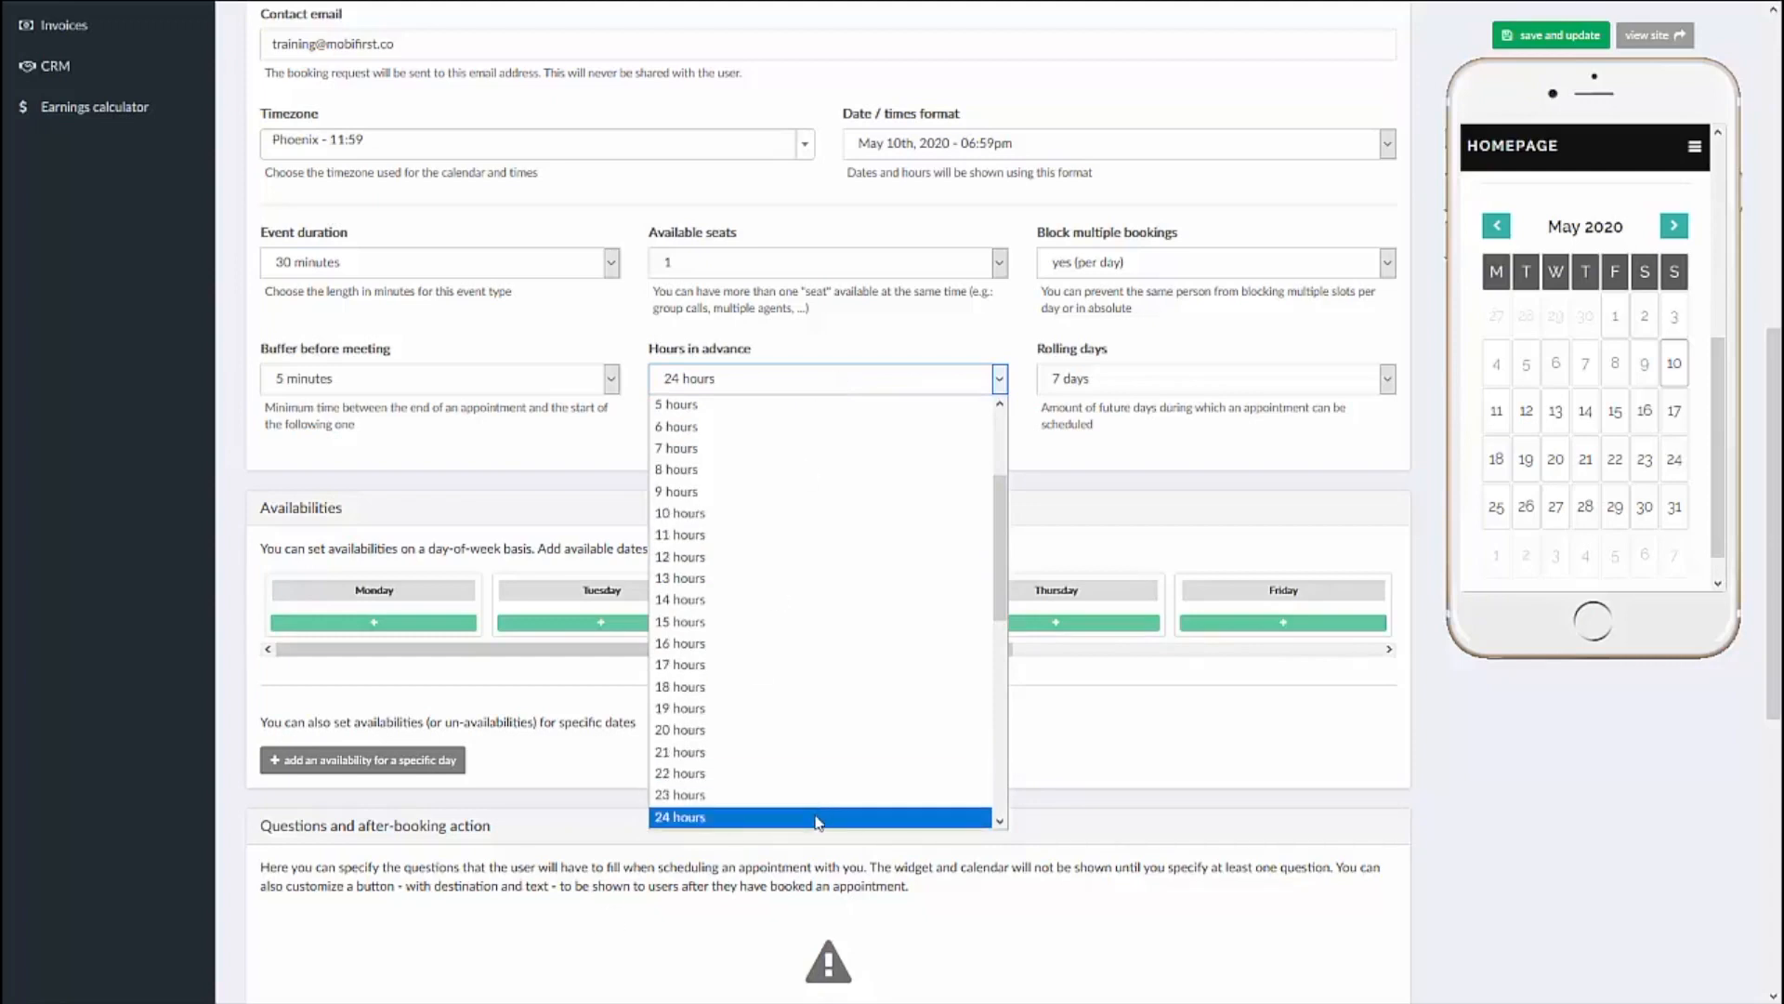
scroll(807, 642, "up", 3)
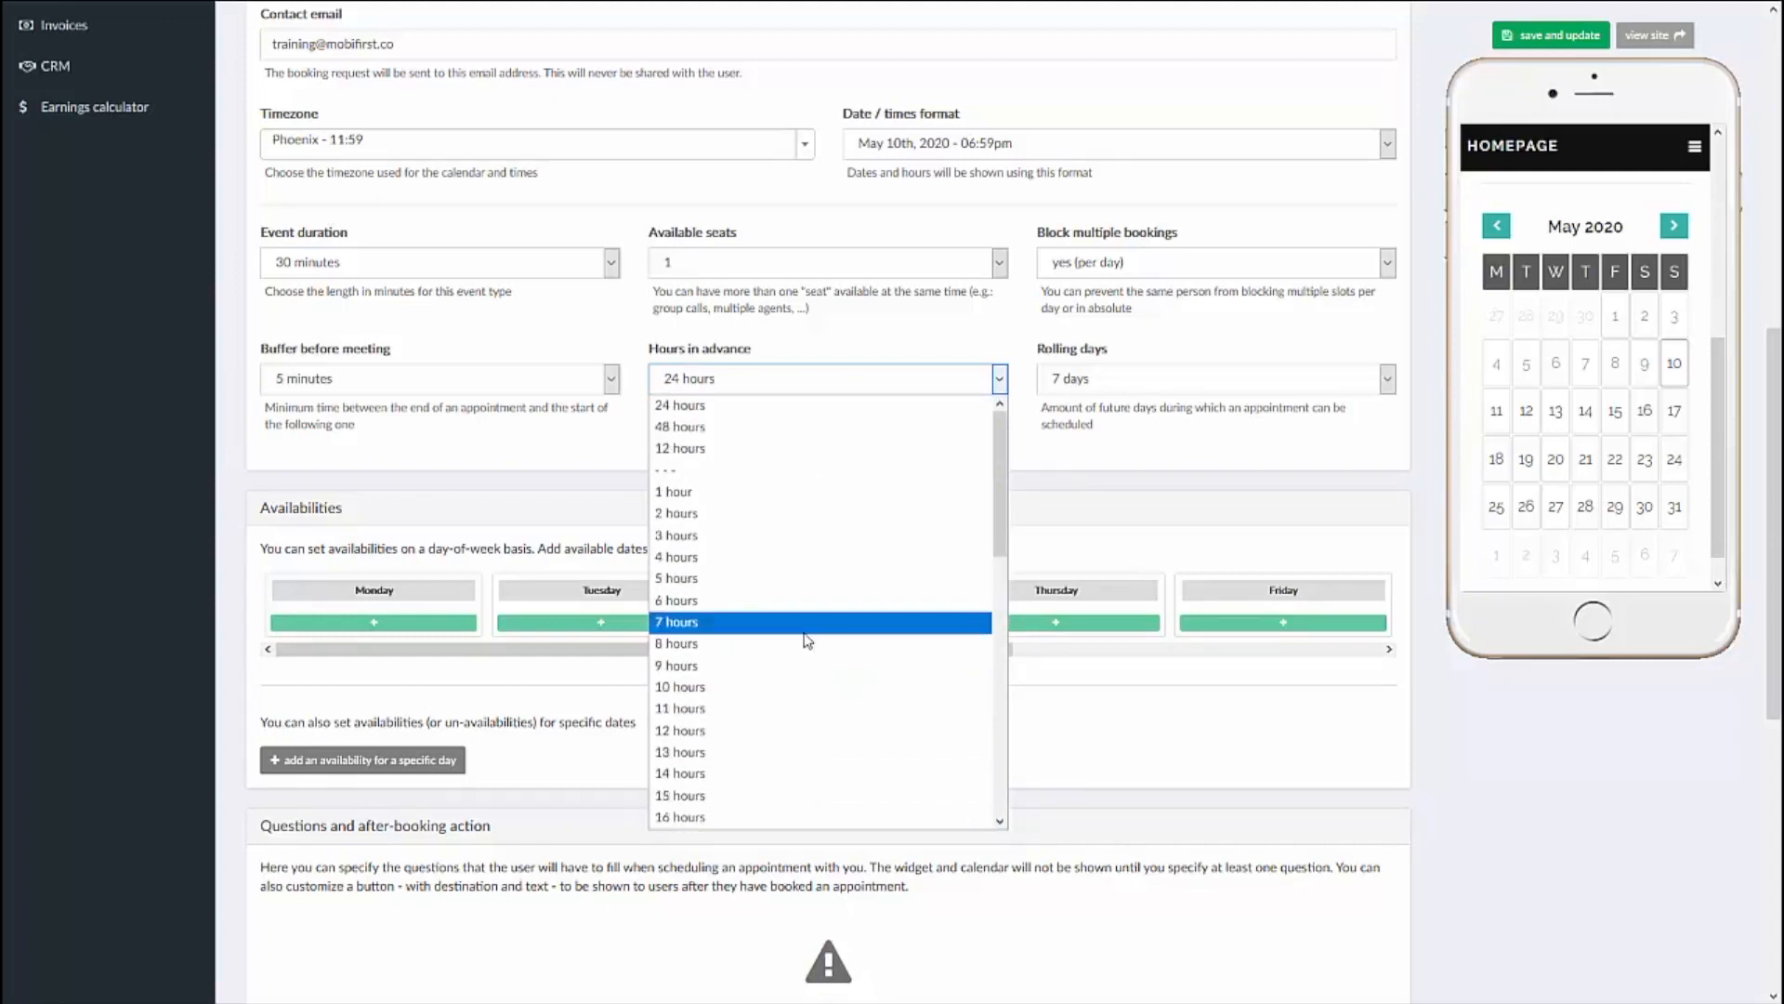
left_click(794, 495)
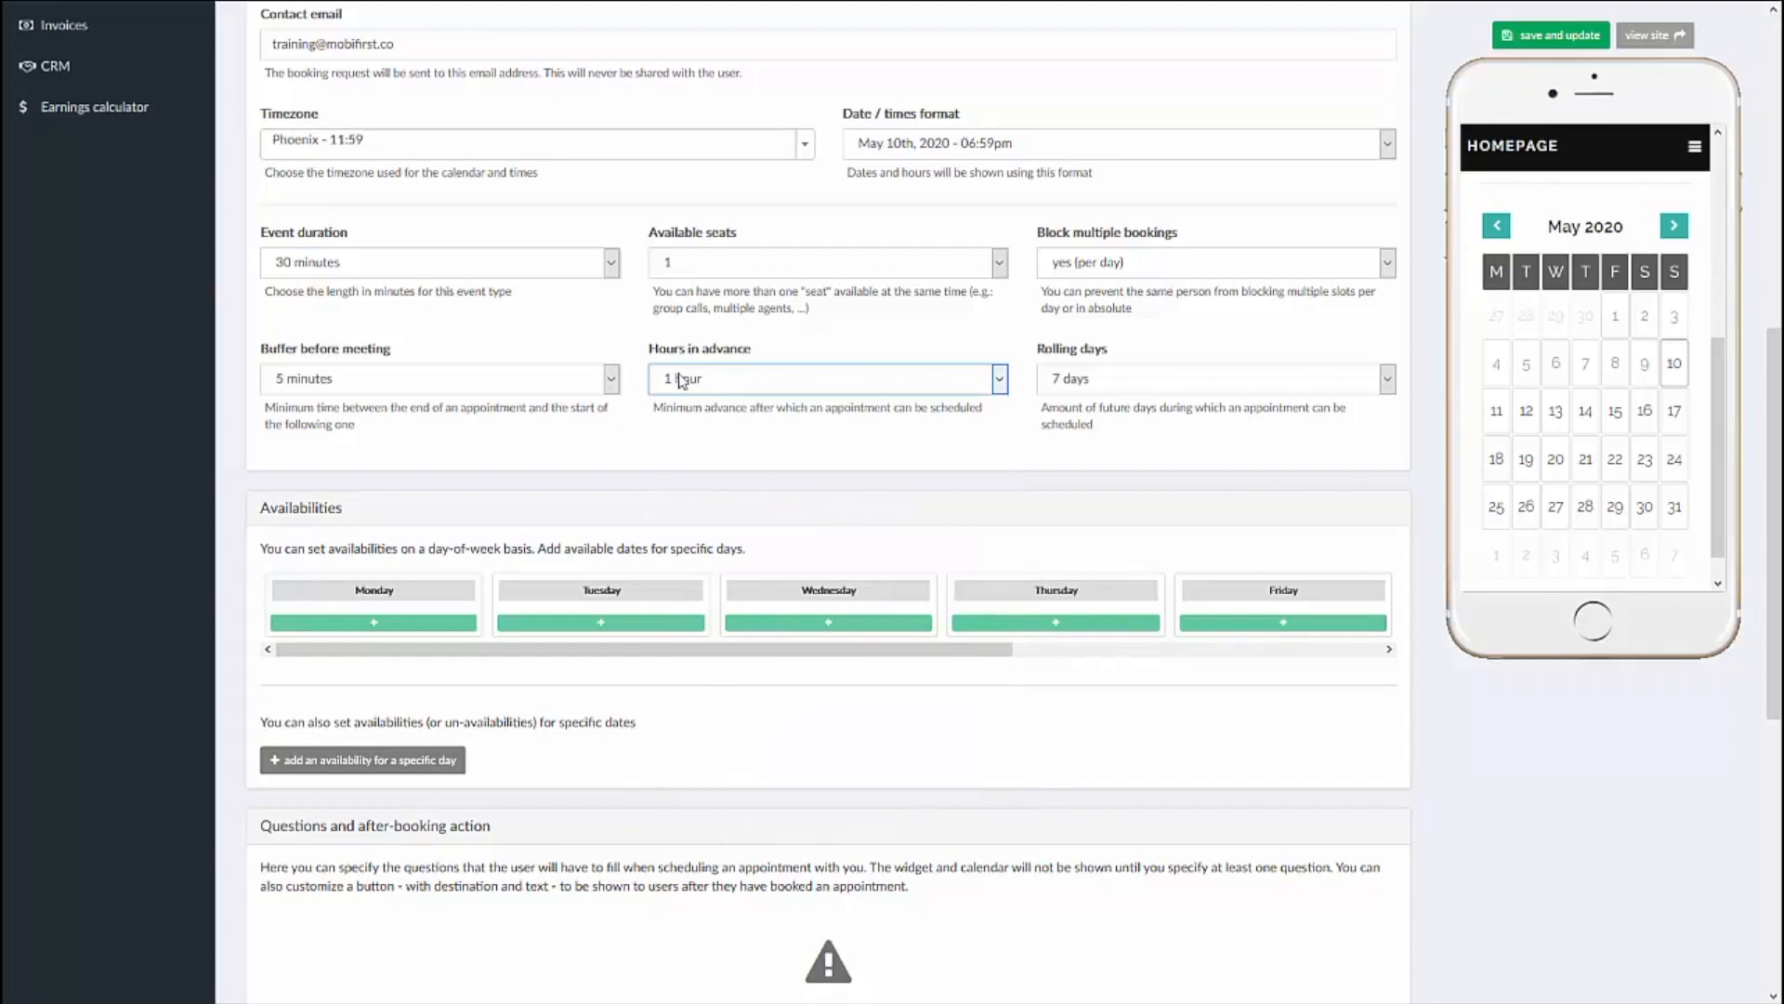
Step: Set the rolling days during which appointments can be scheduled to 30 days
left_click(1087, 390)
left_click(1087, 389)
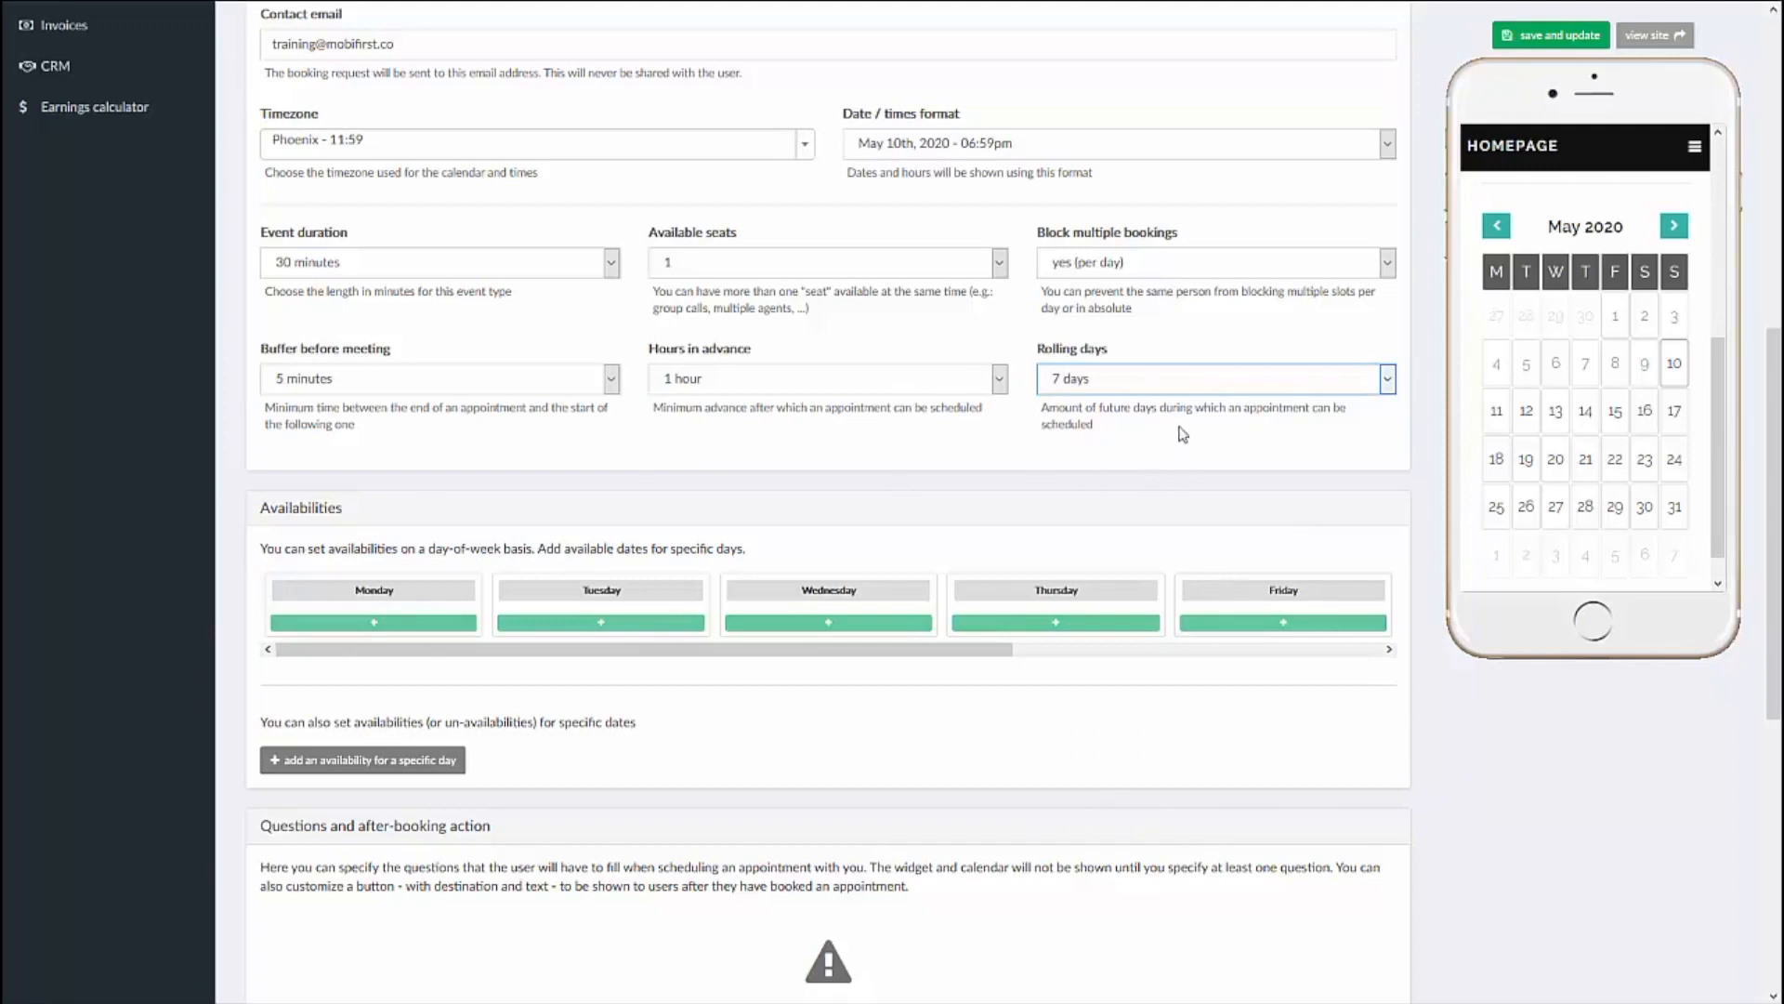
left_click(1162, 380)
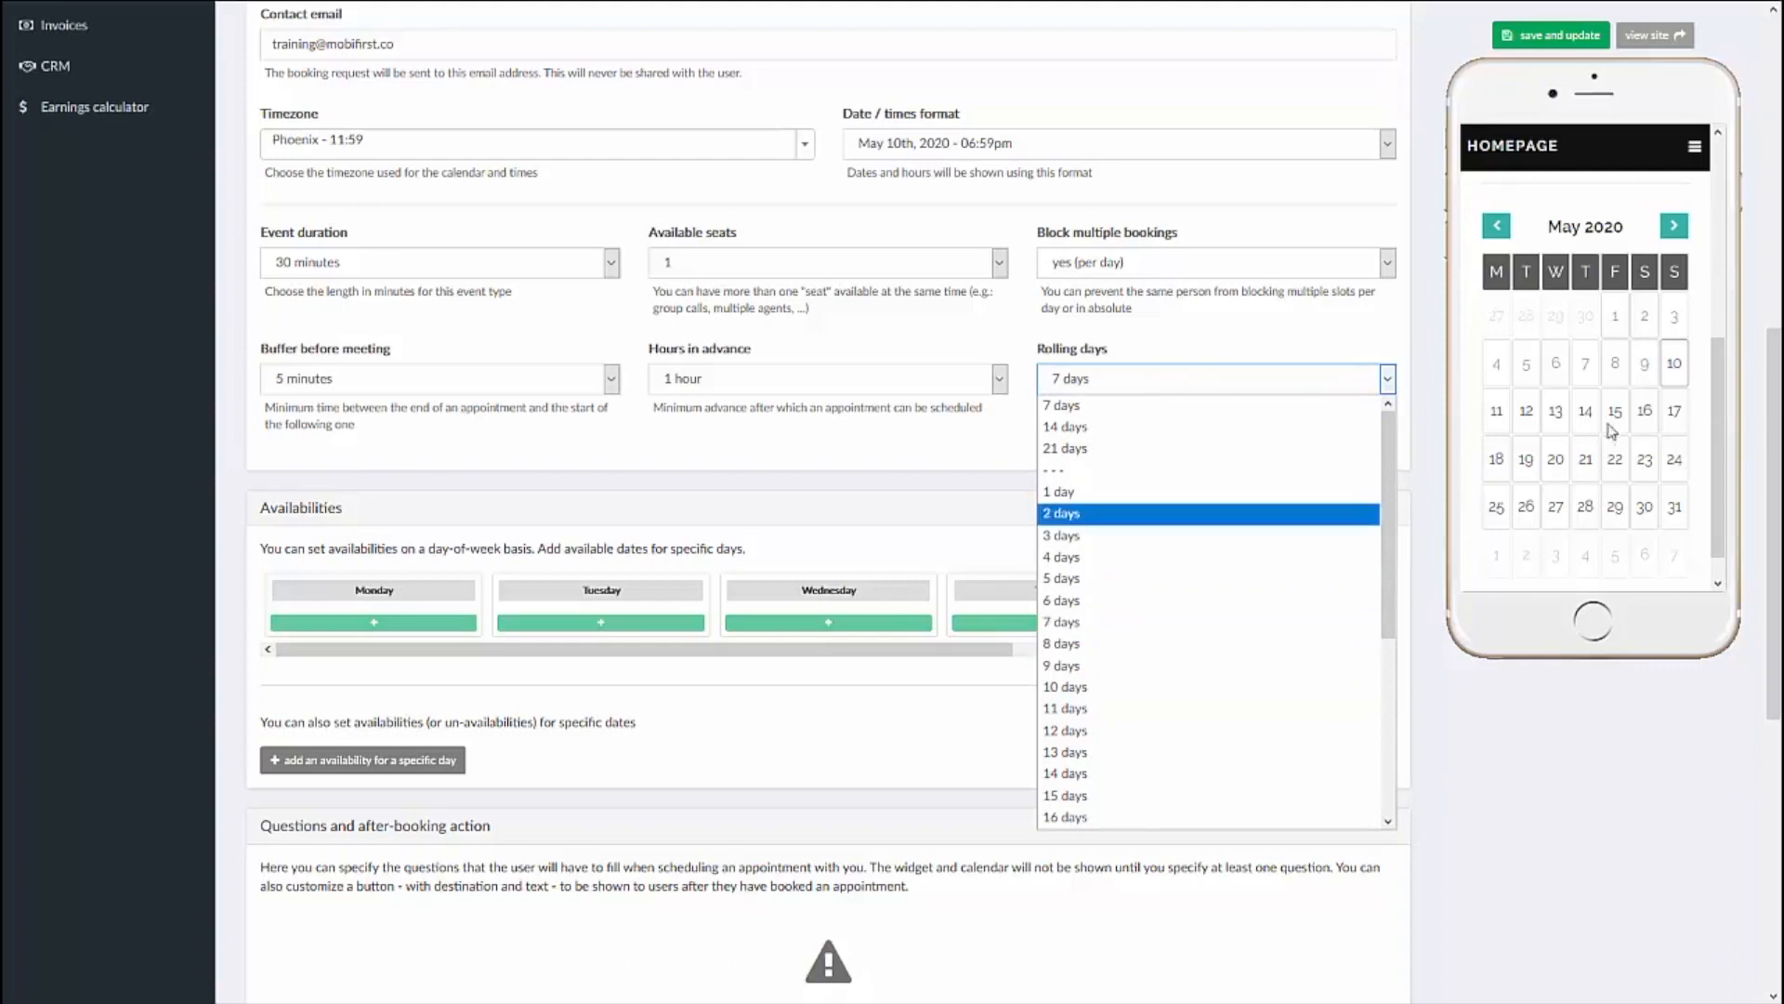
scroll(1135, 610, "down", 3)
left_click(1074, 817)
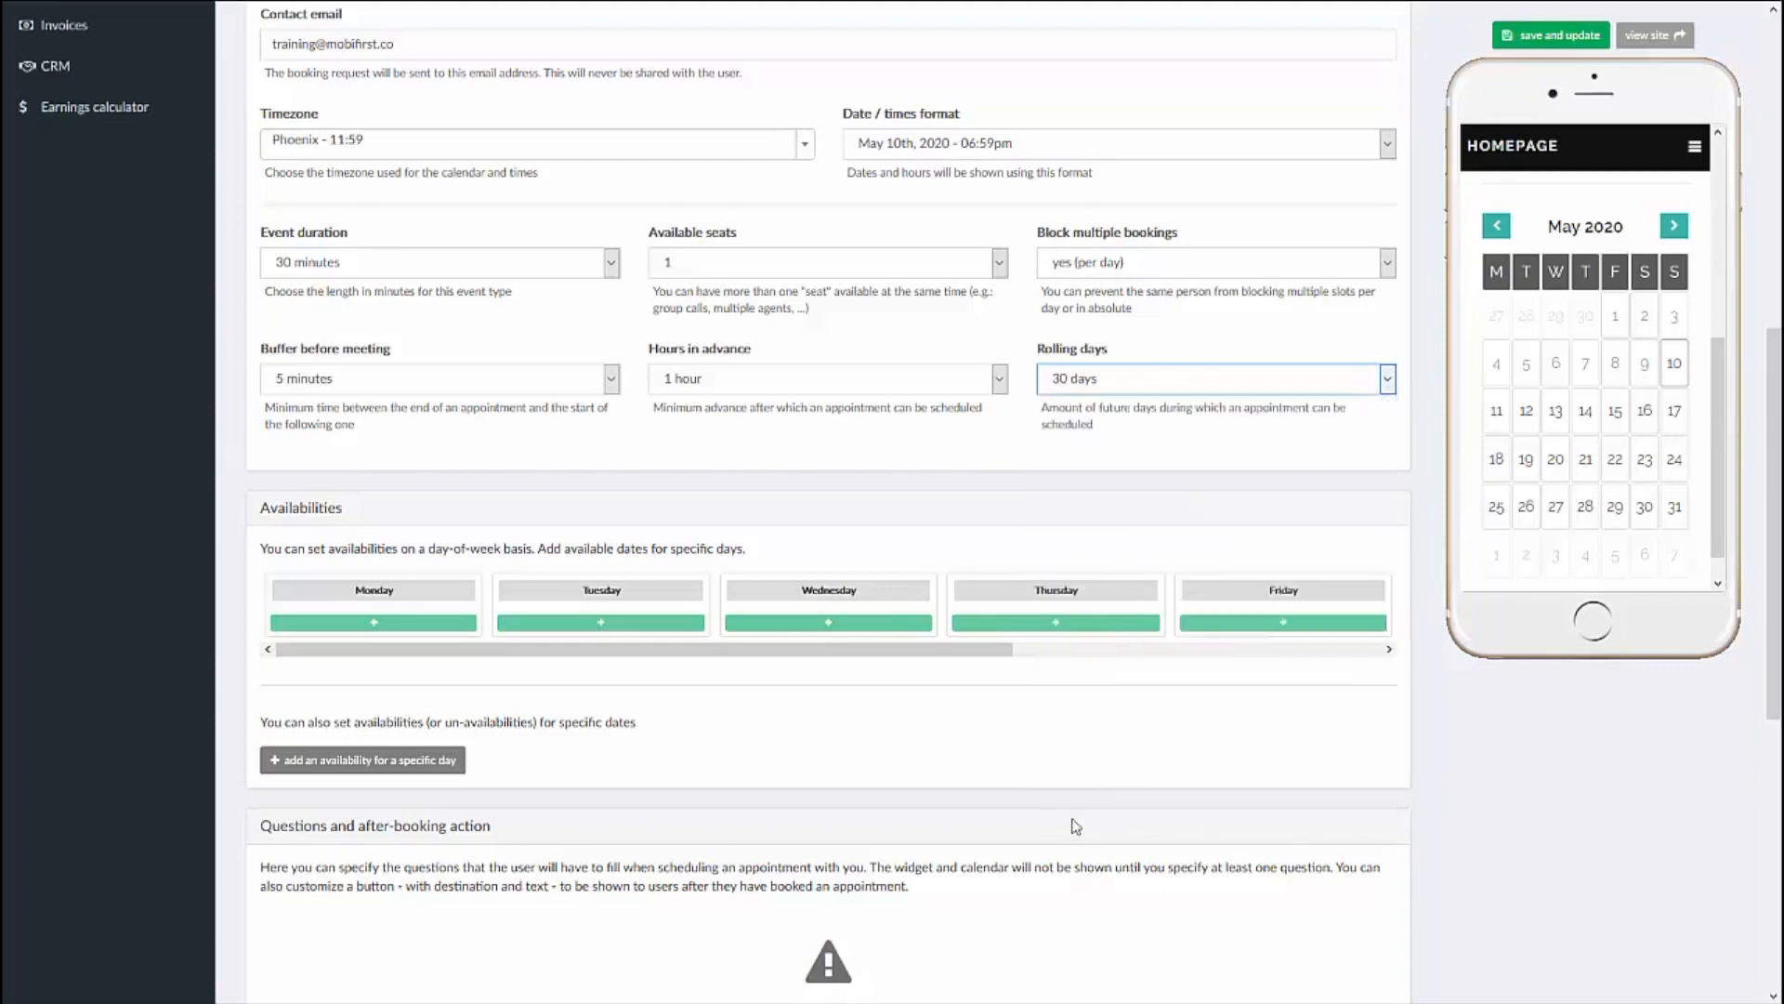
Step: Try no (unlimited) for blocking multiple bookings and restore the yes (per day) option
left_click(1320, 272)
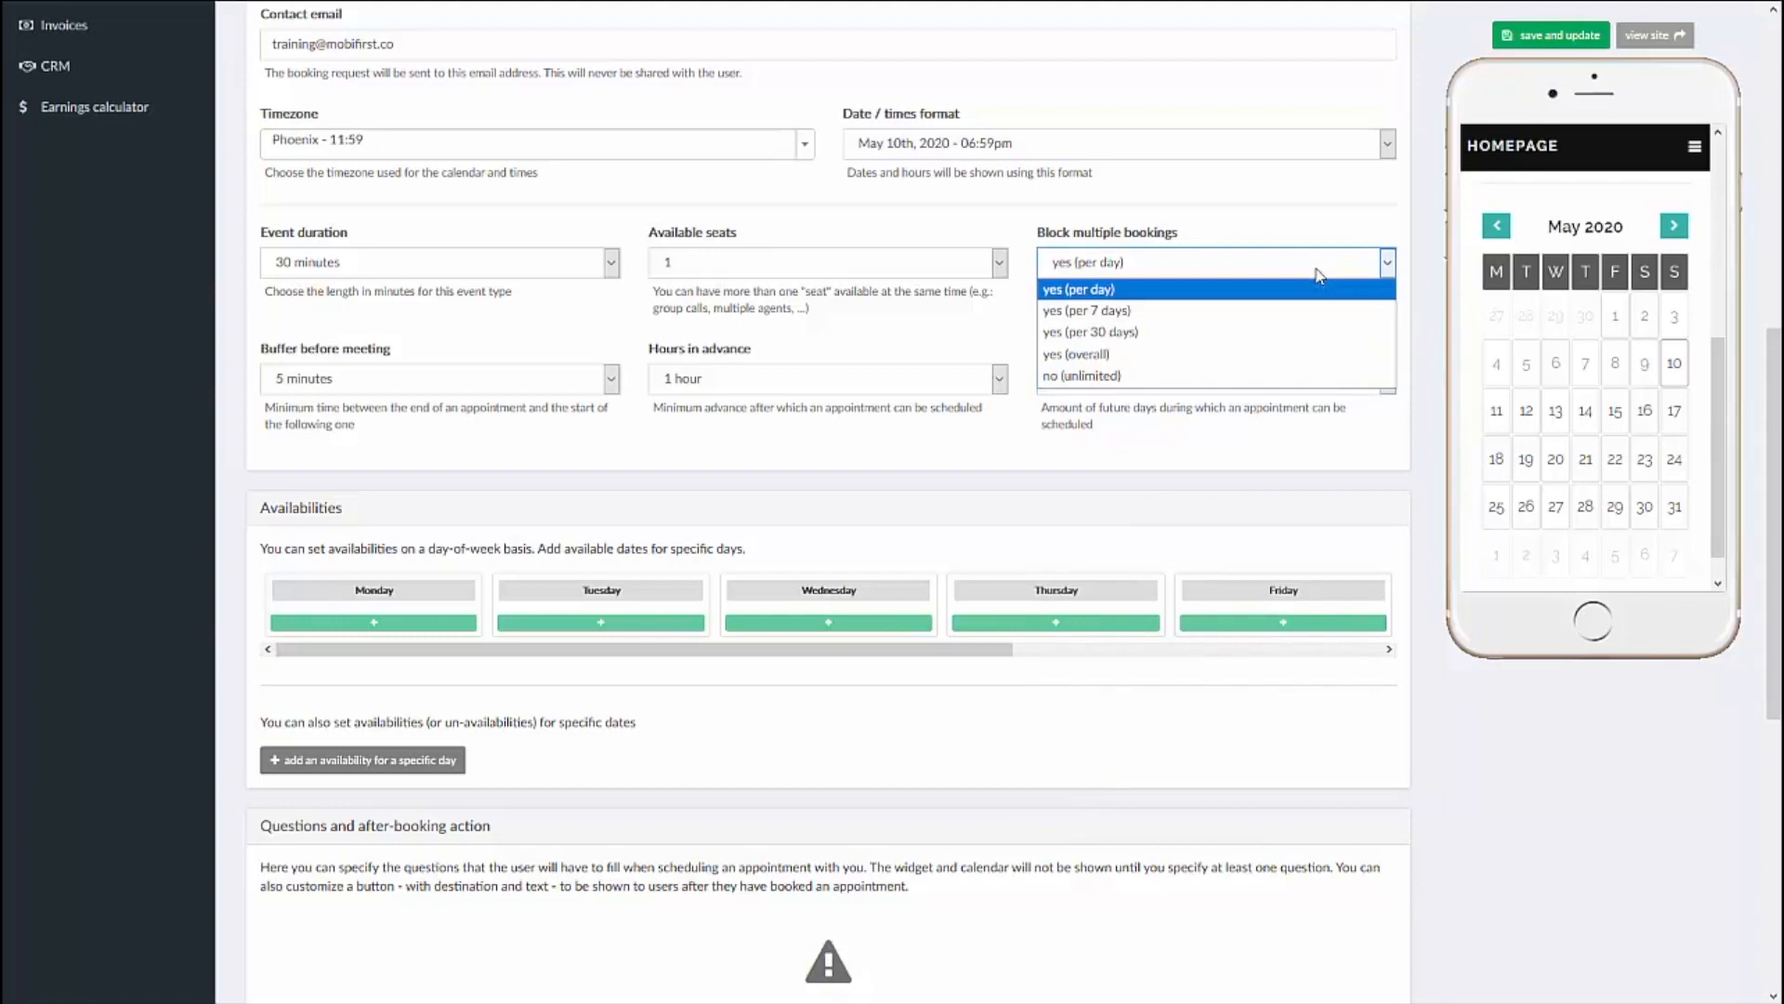
left_click(1320, 273)
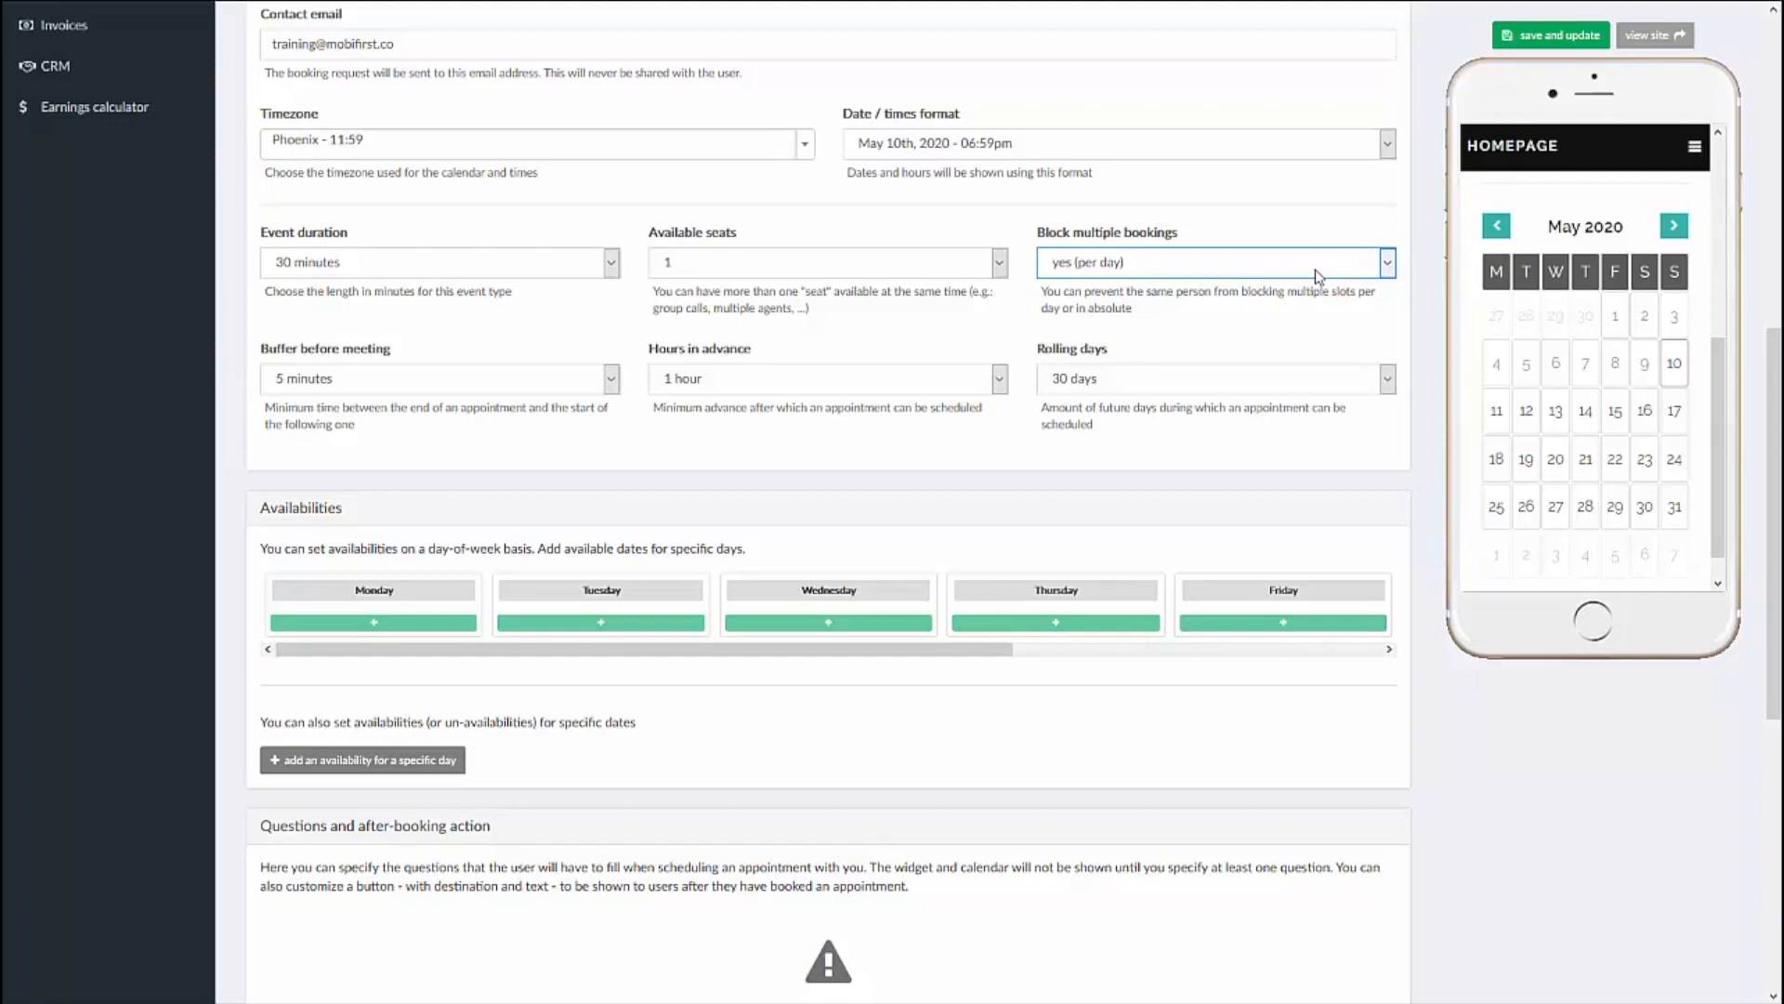
left_click(1314, 277)
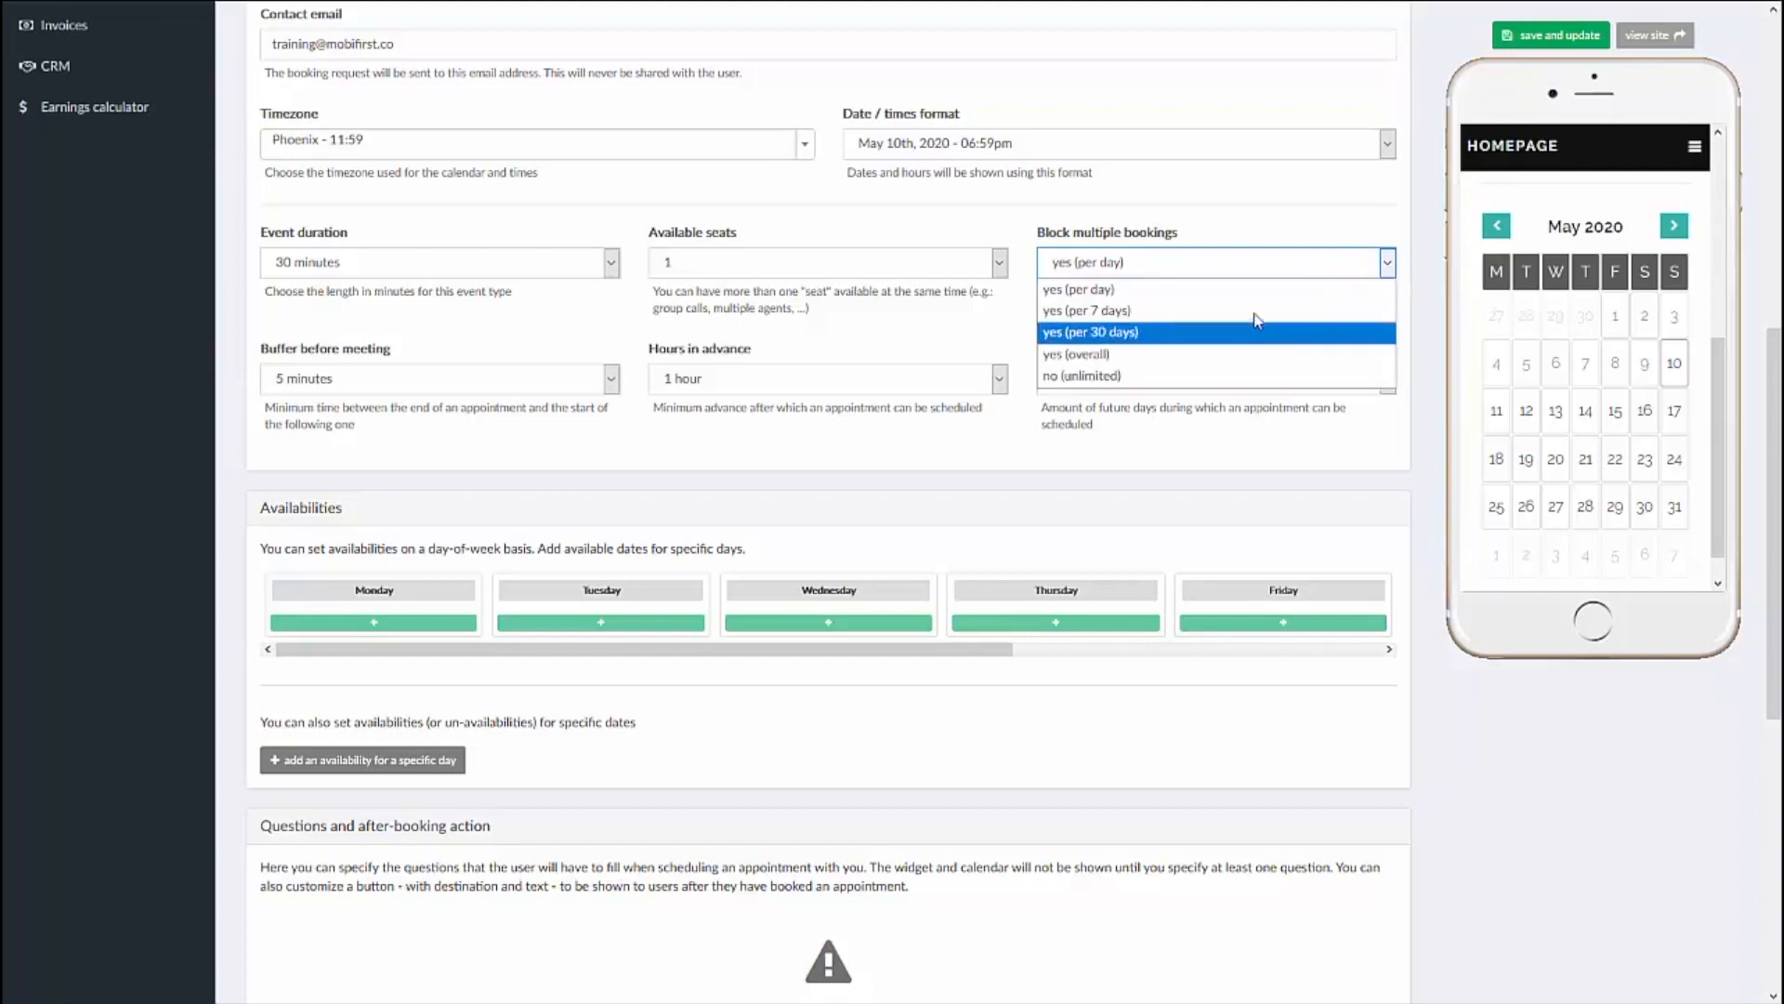
left_click(1221, 376)
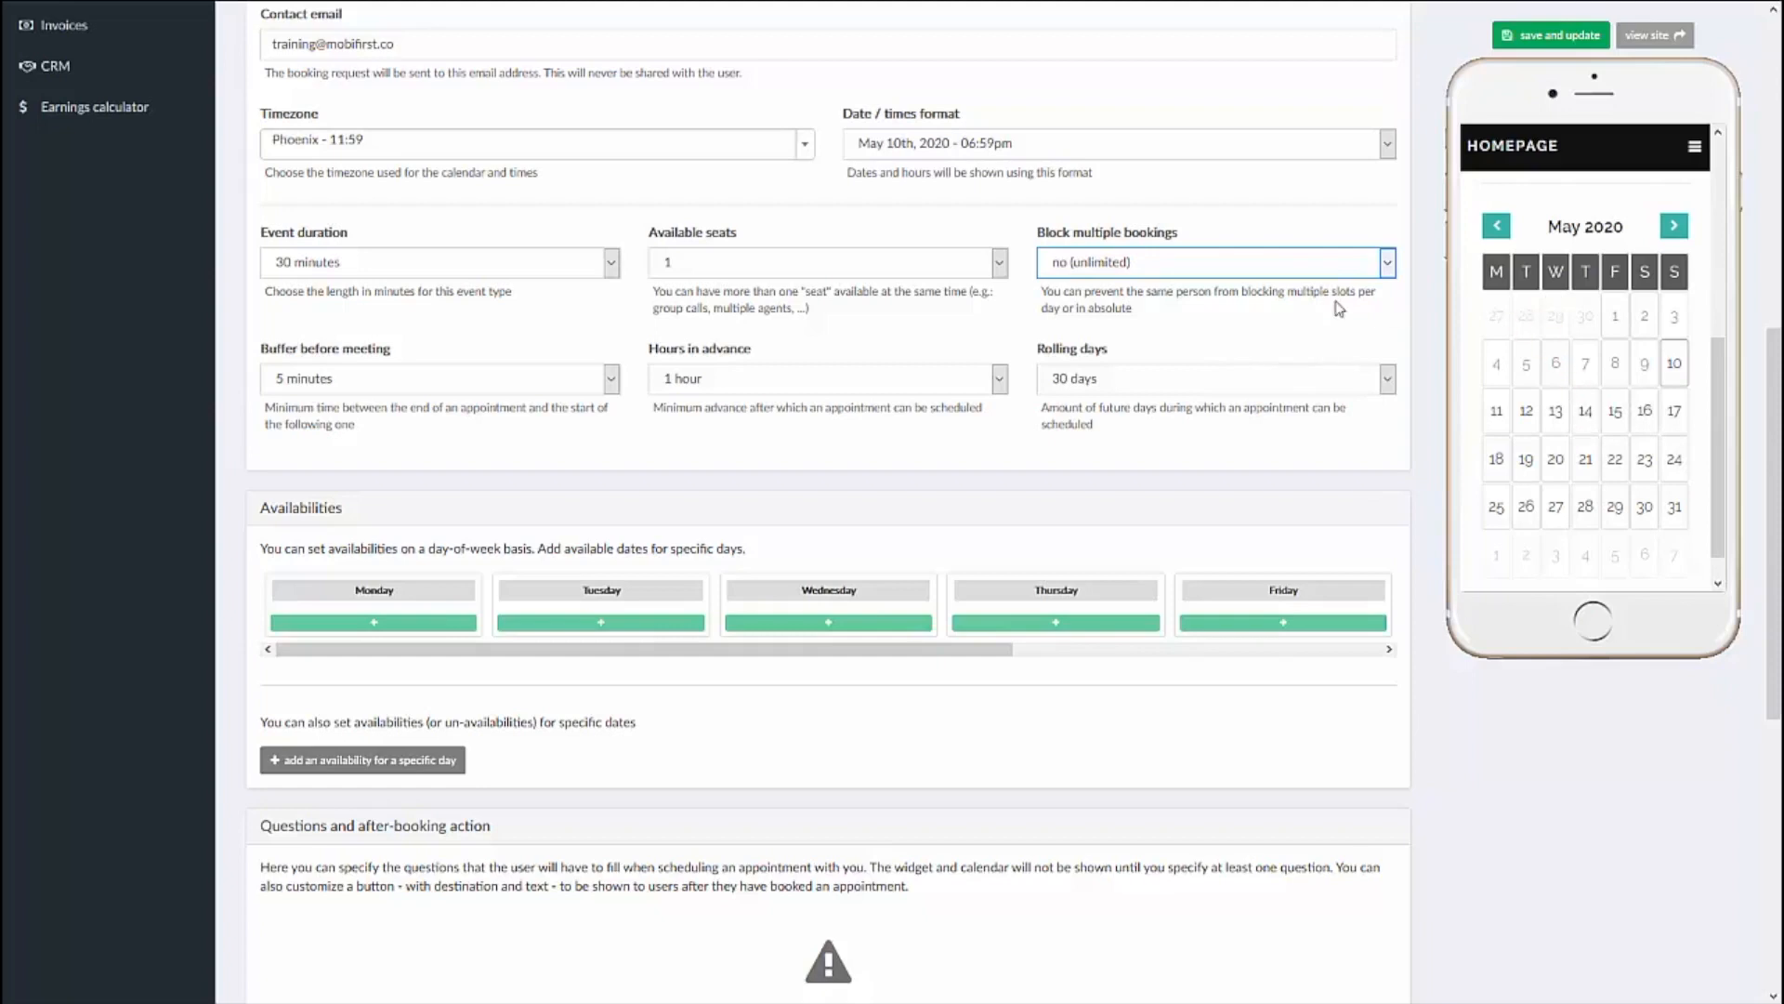
left_click(1297, 264)
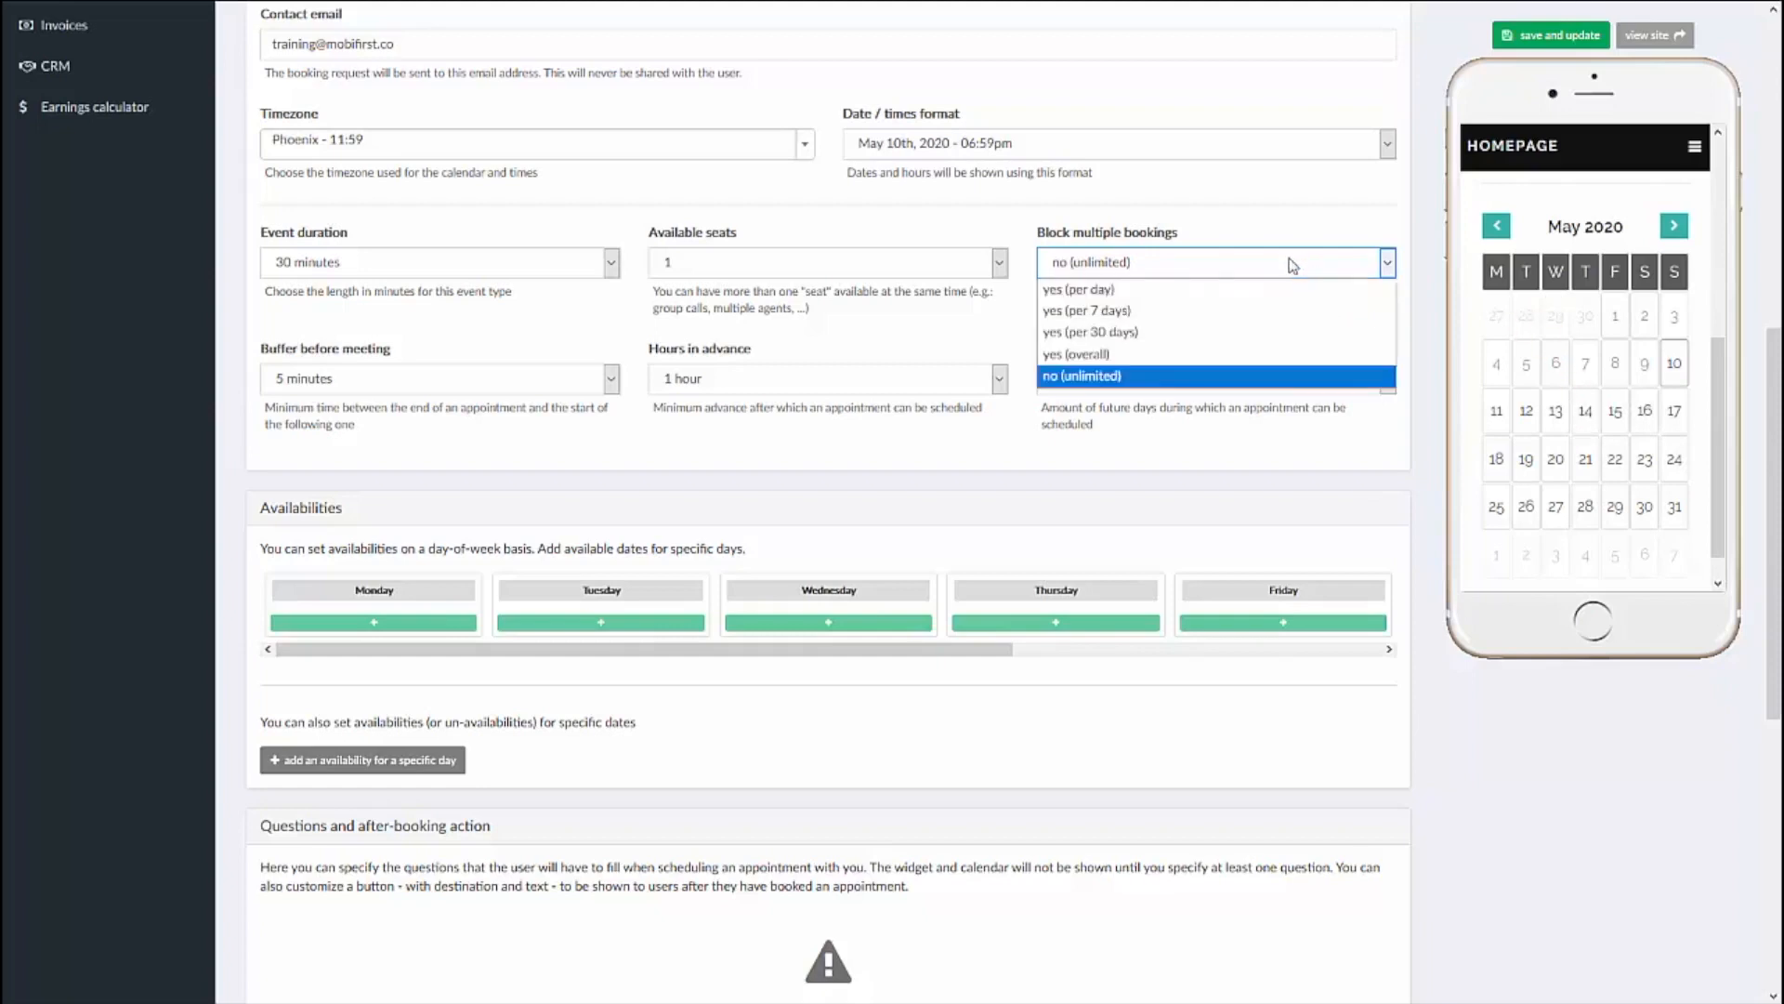
left_click(1230, 289)
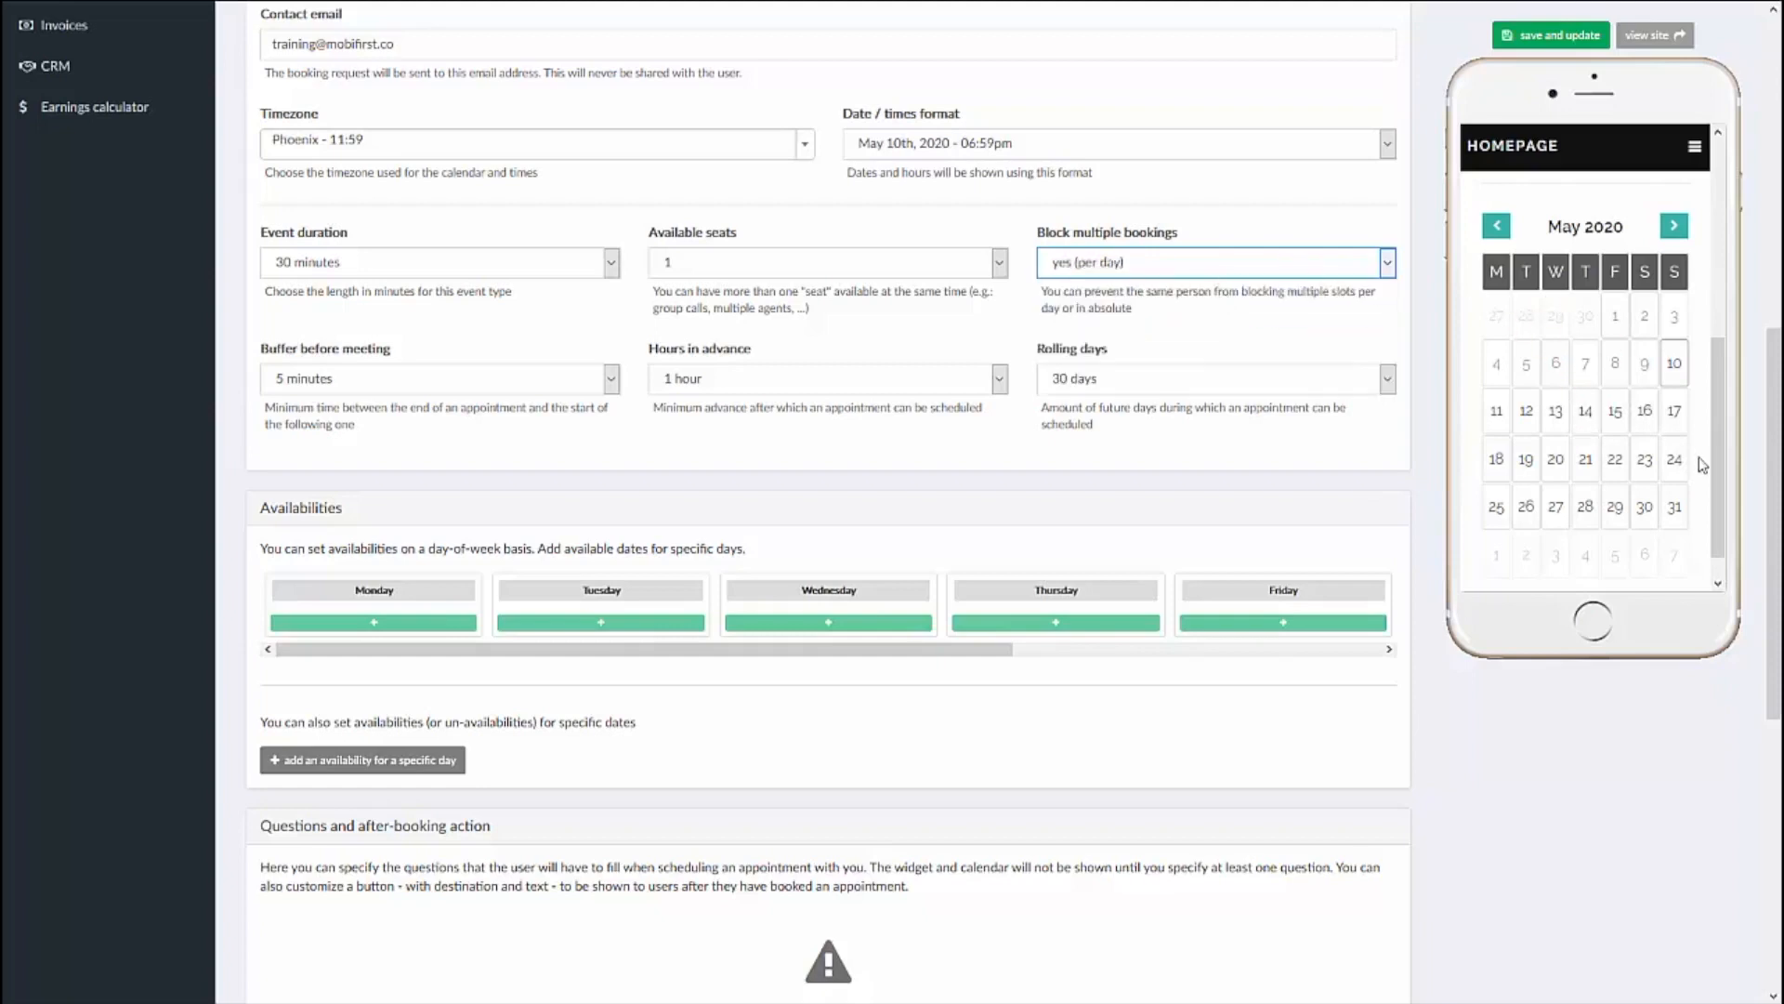
left_click(1187, 267)
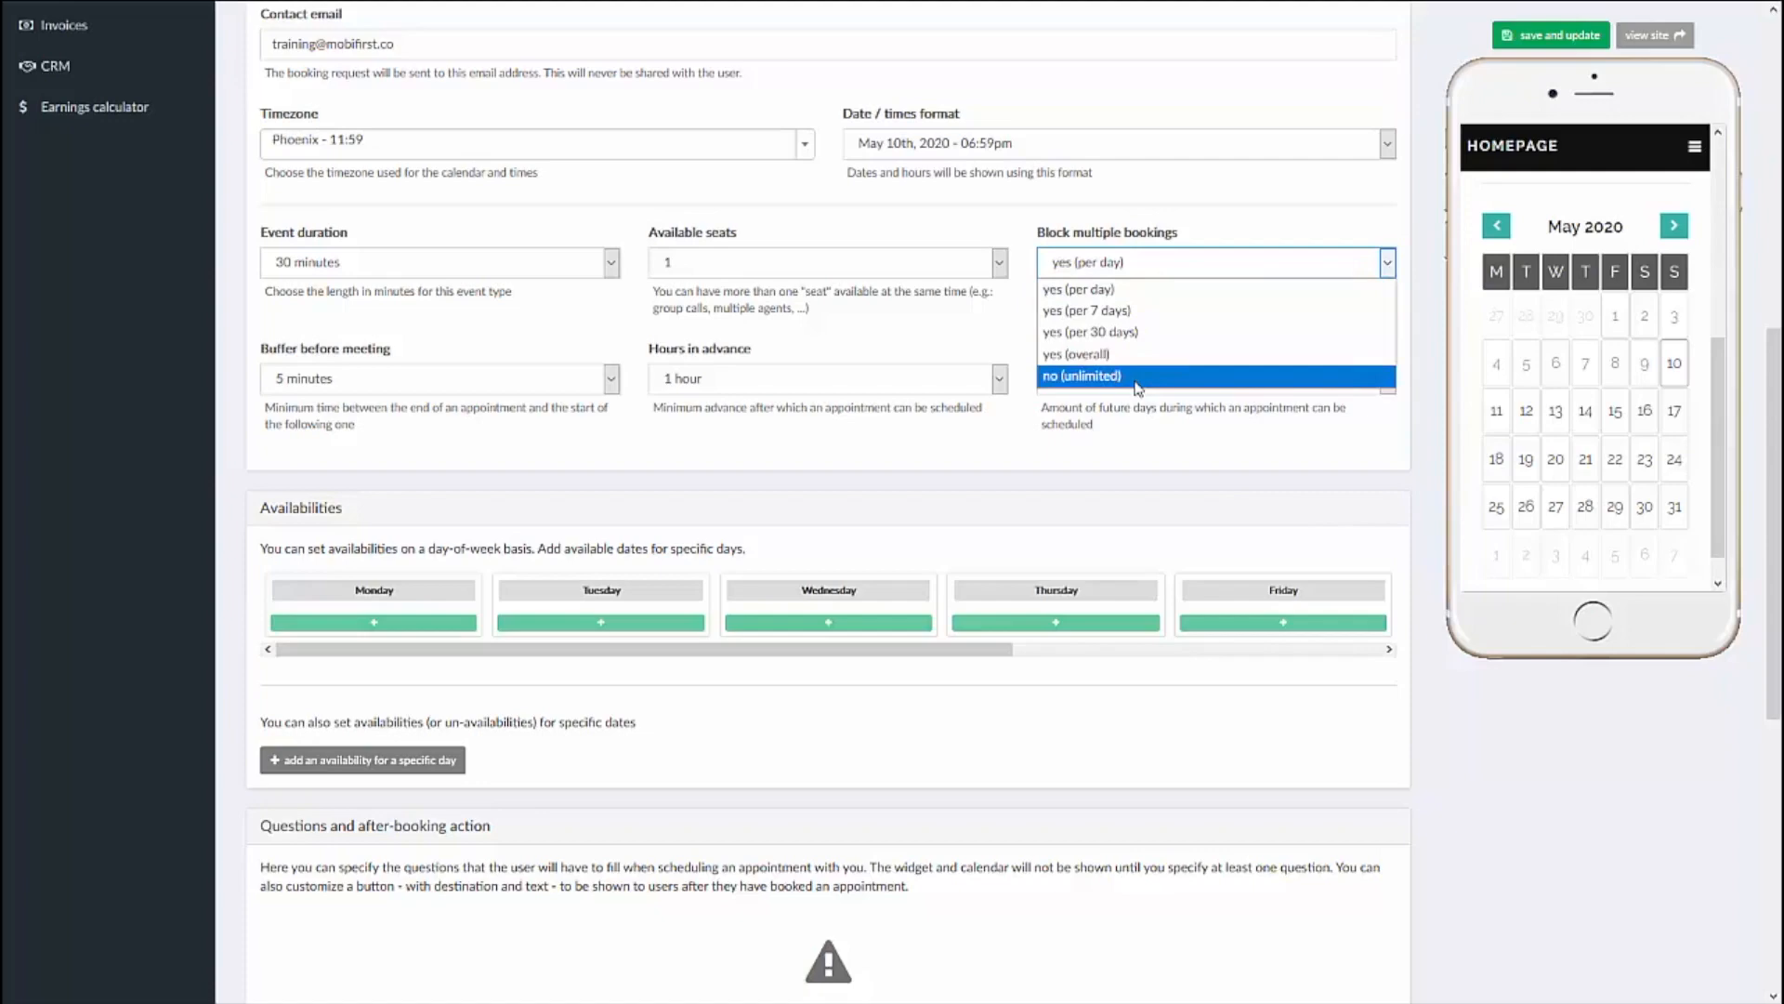
left_click(1121, 270)
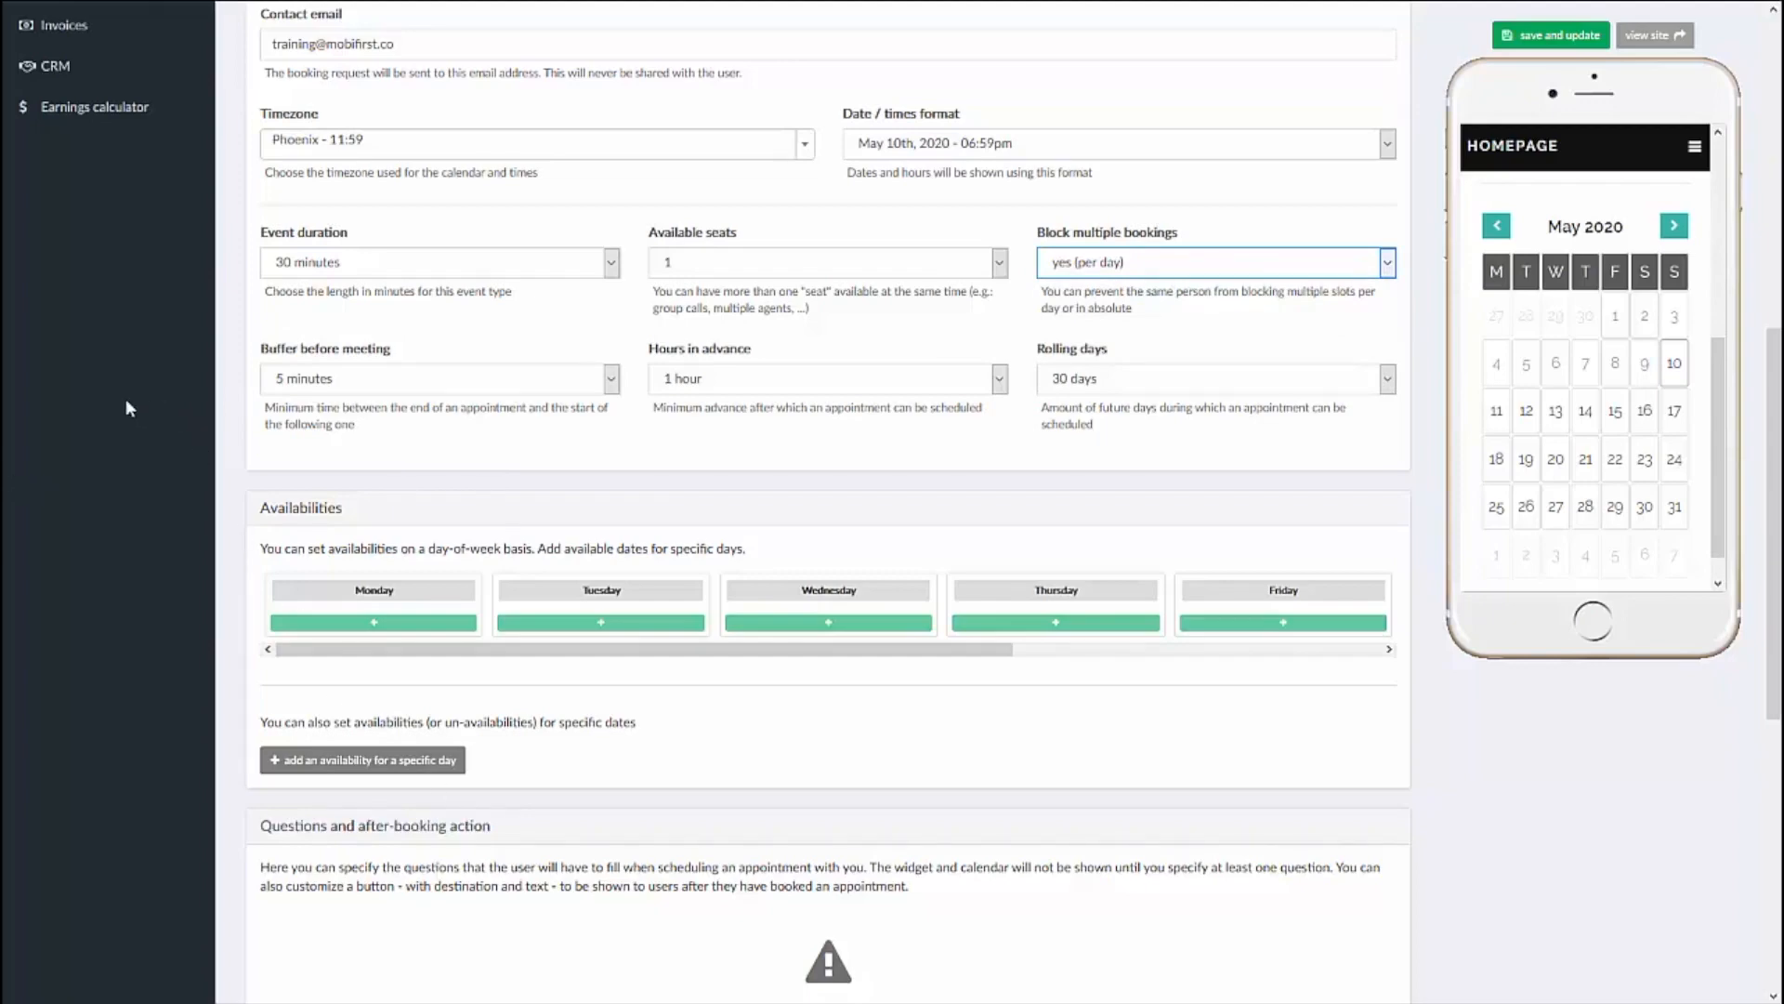
Step: Add a Monday availability from 9am to 9pm
scroll(126, 399, "down", 1)
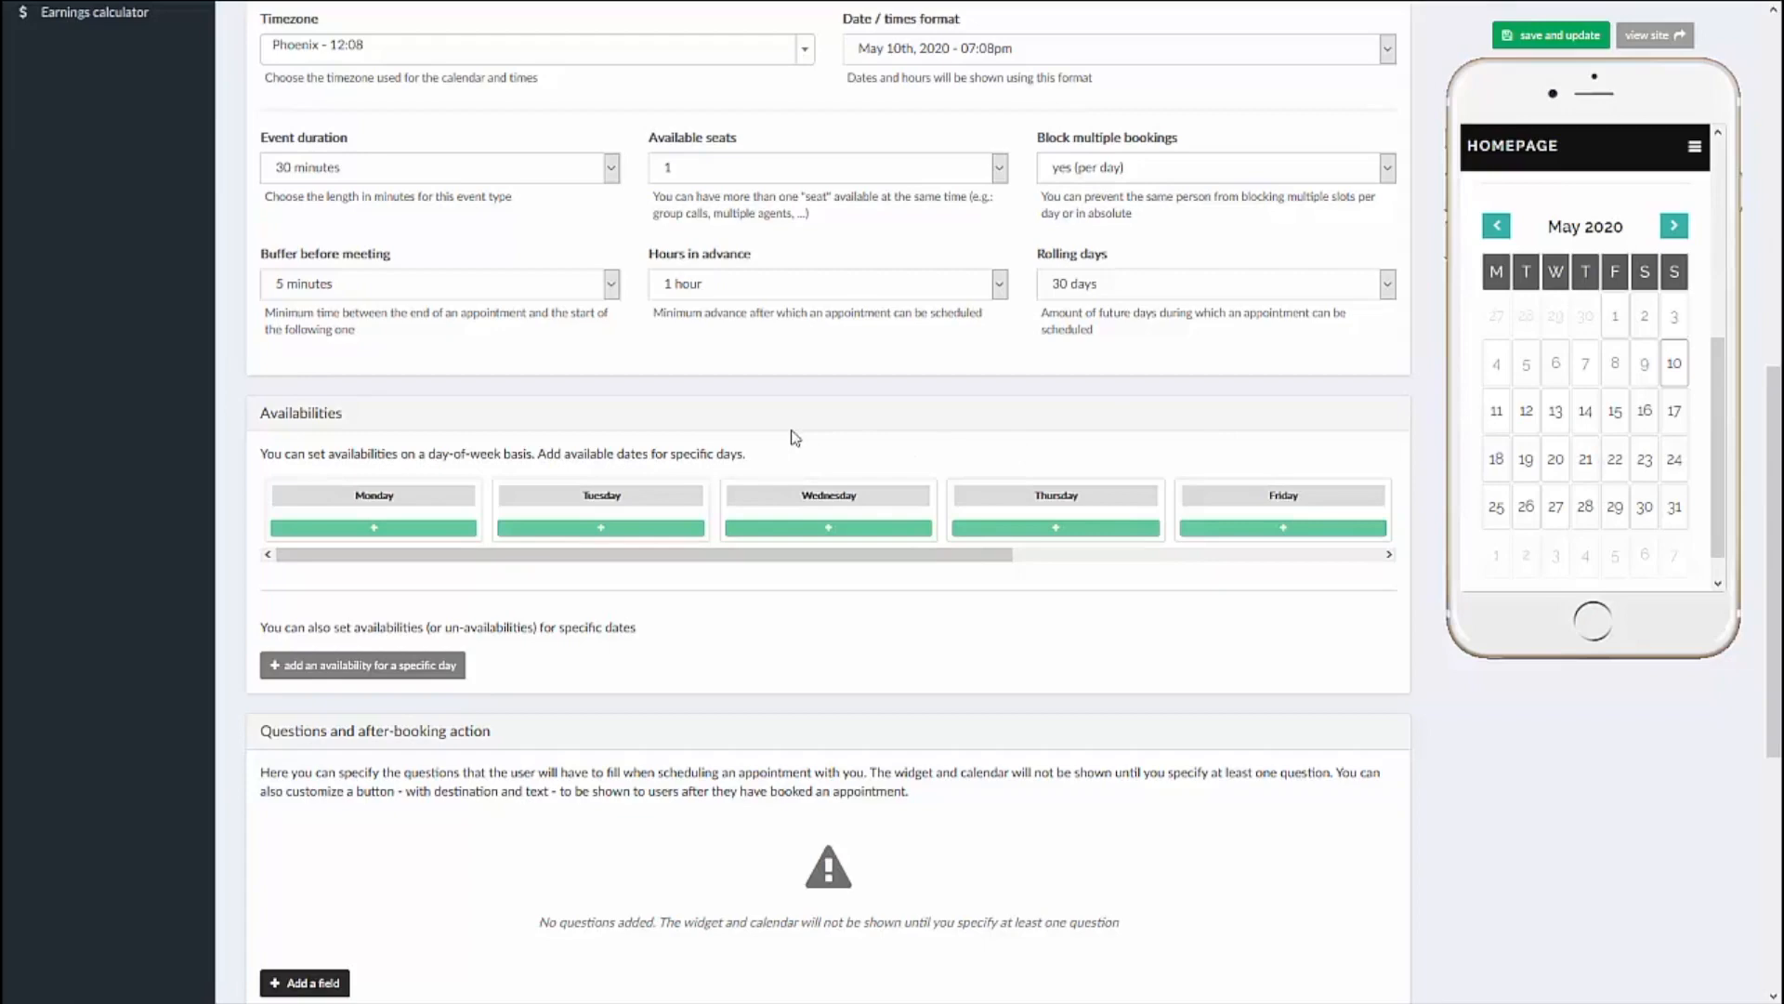
left_click(372, 526)
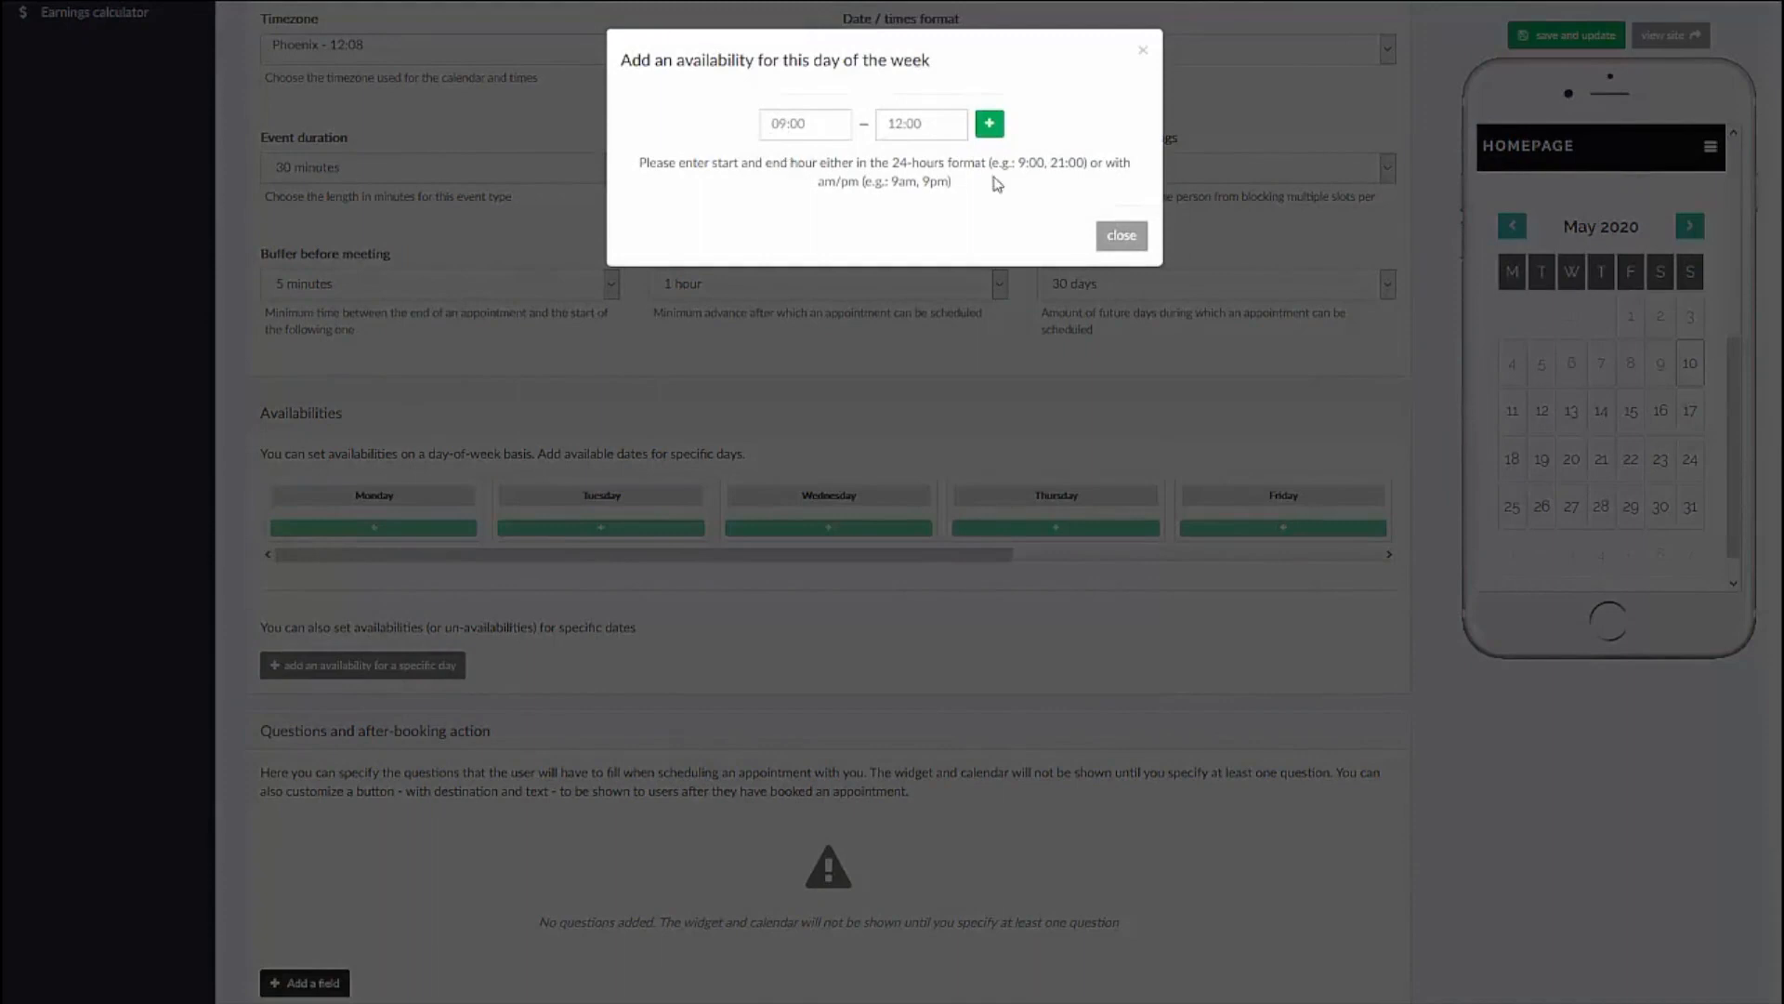
left_click_drag(1018, 164, 1076, 175)
left_click(809, 120)
key("ctrl+a")
type("9am")
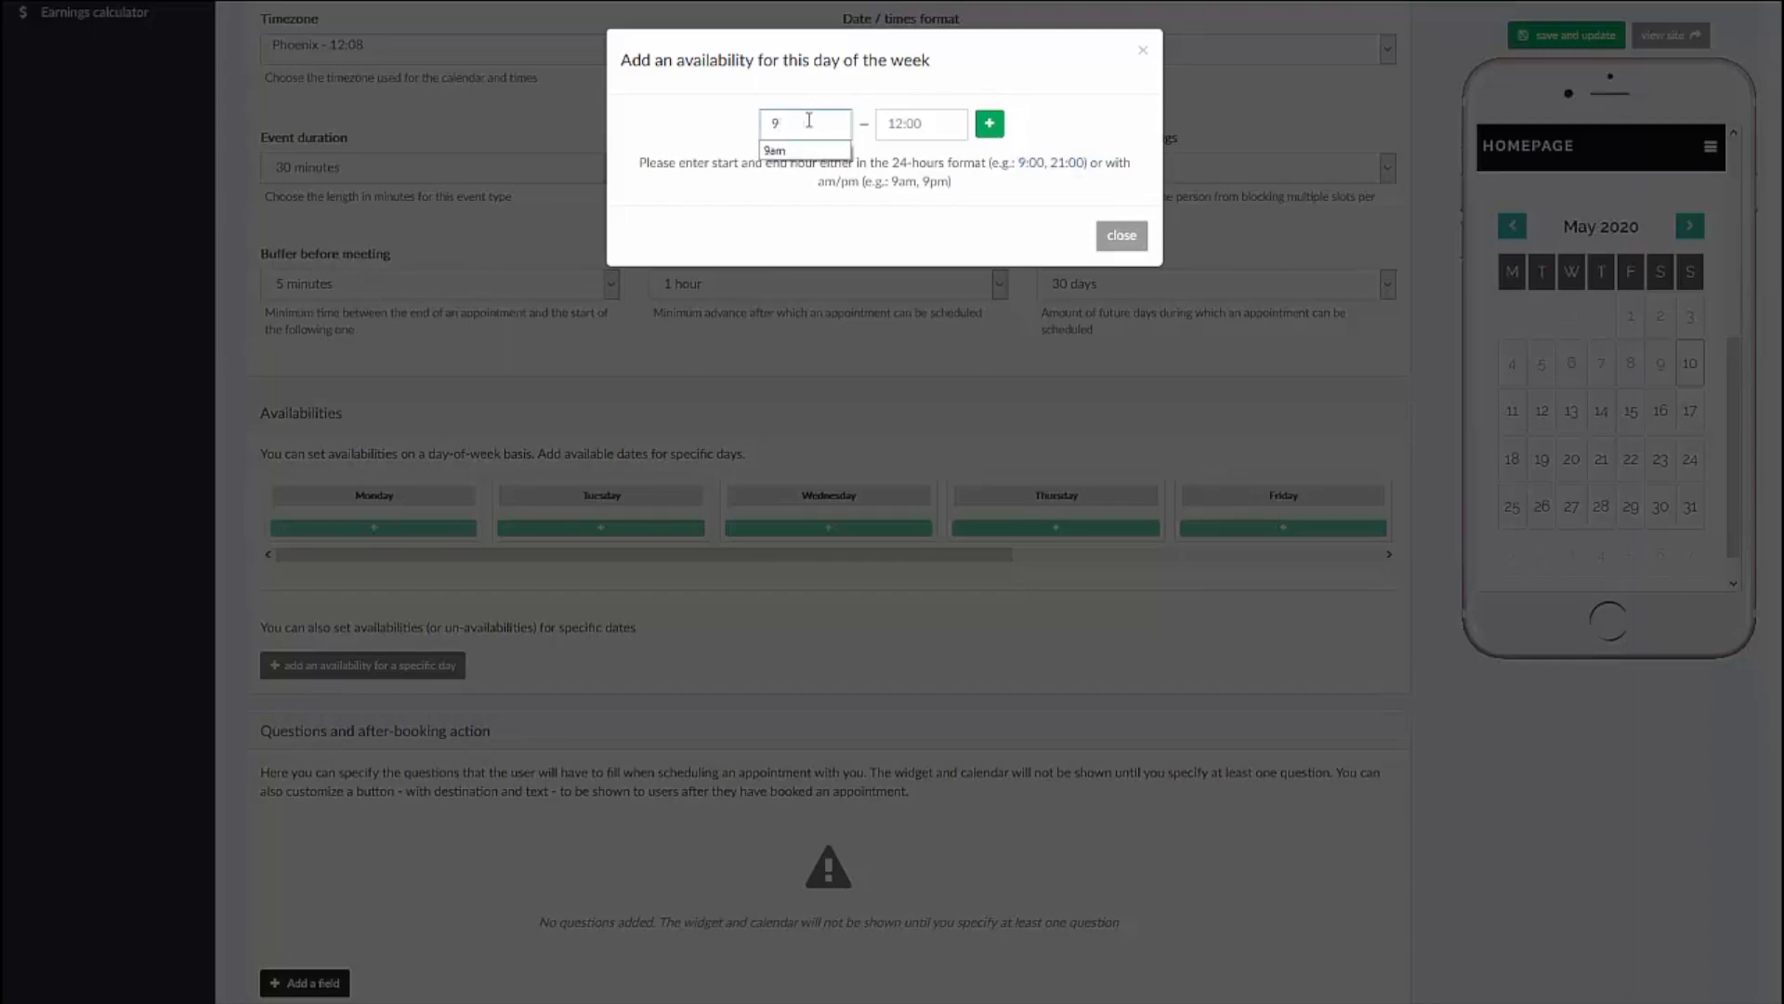
left_click(925, 127)
key("ctrl+a")
type("9pm")
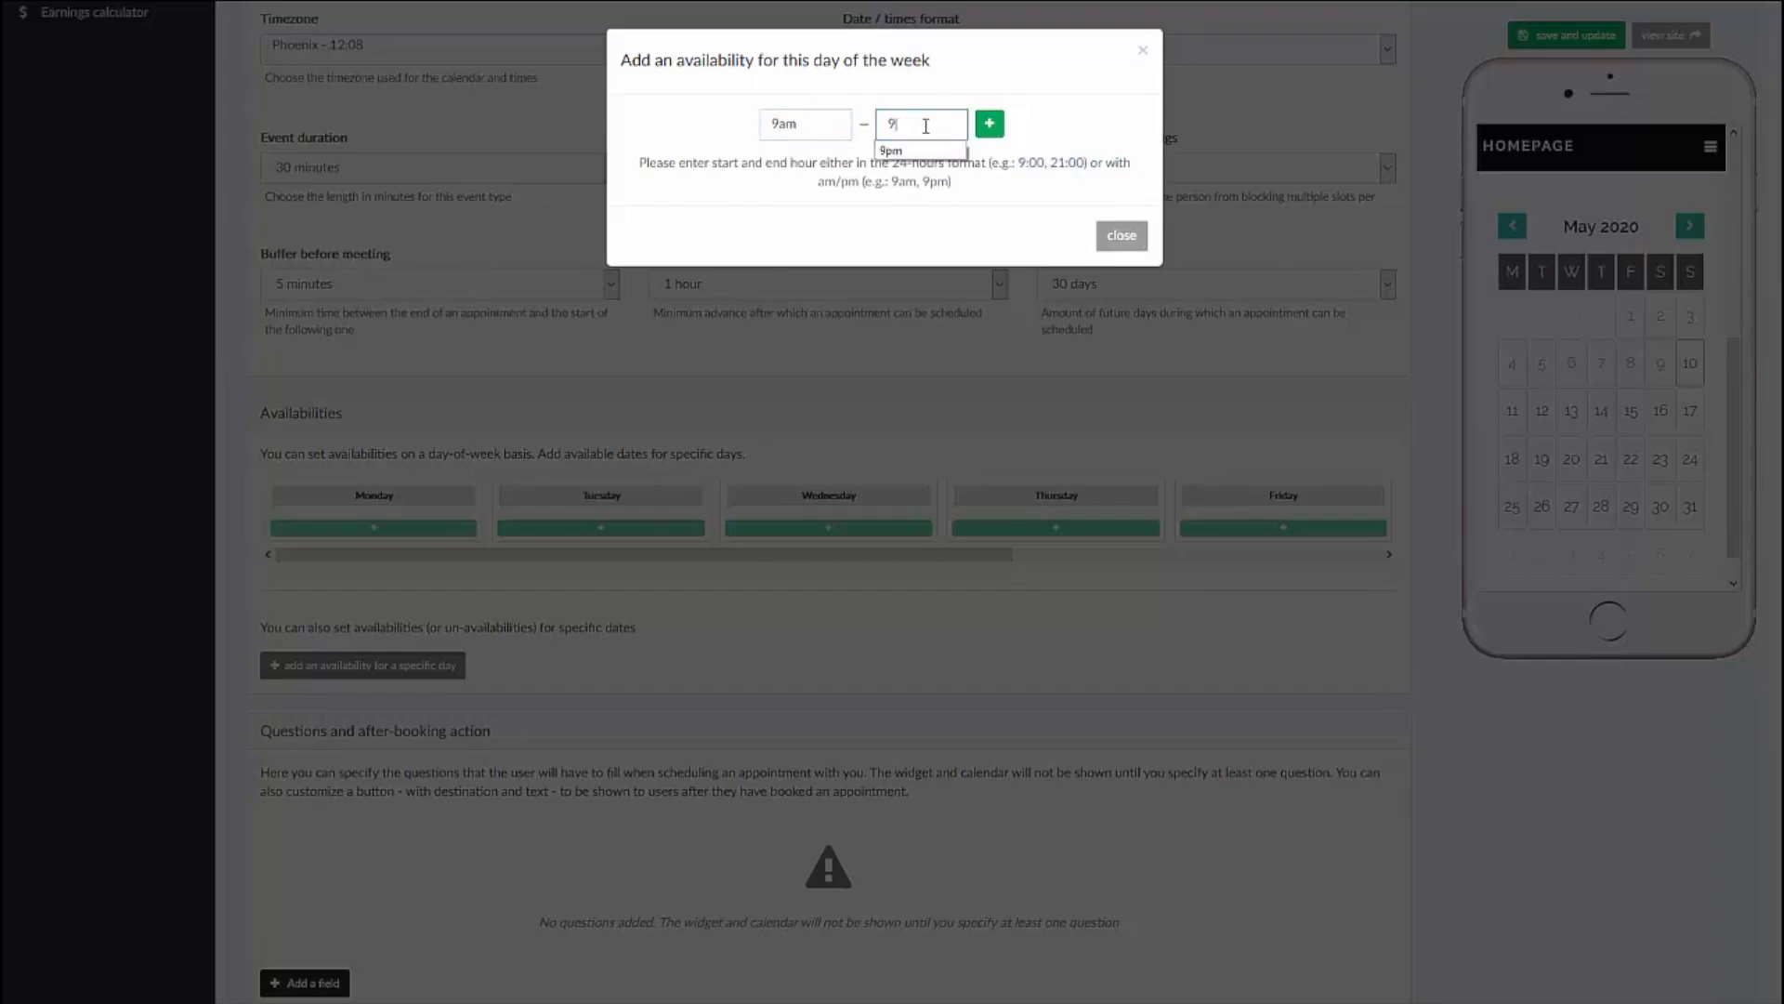
left_click(990, 123)
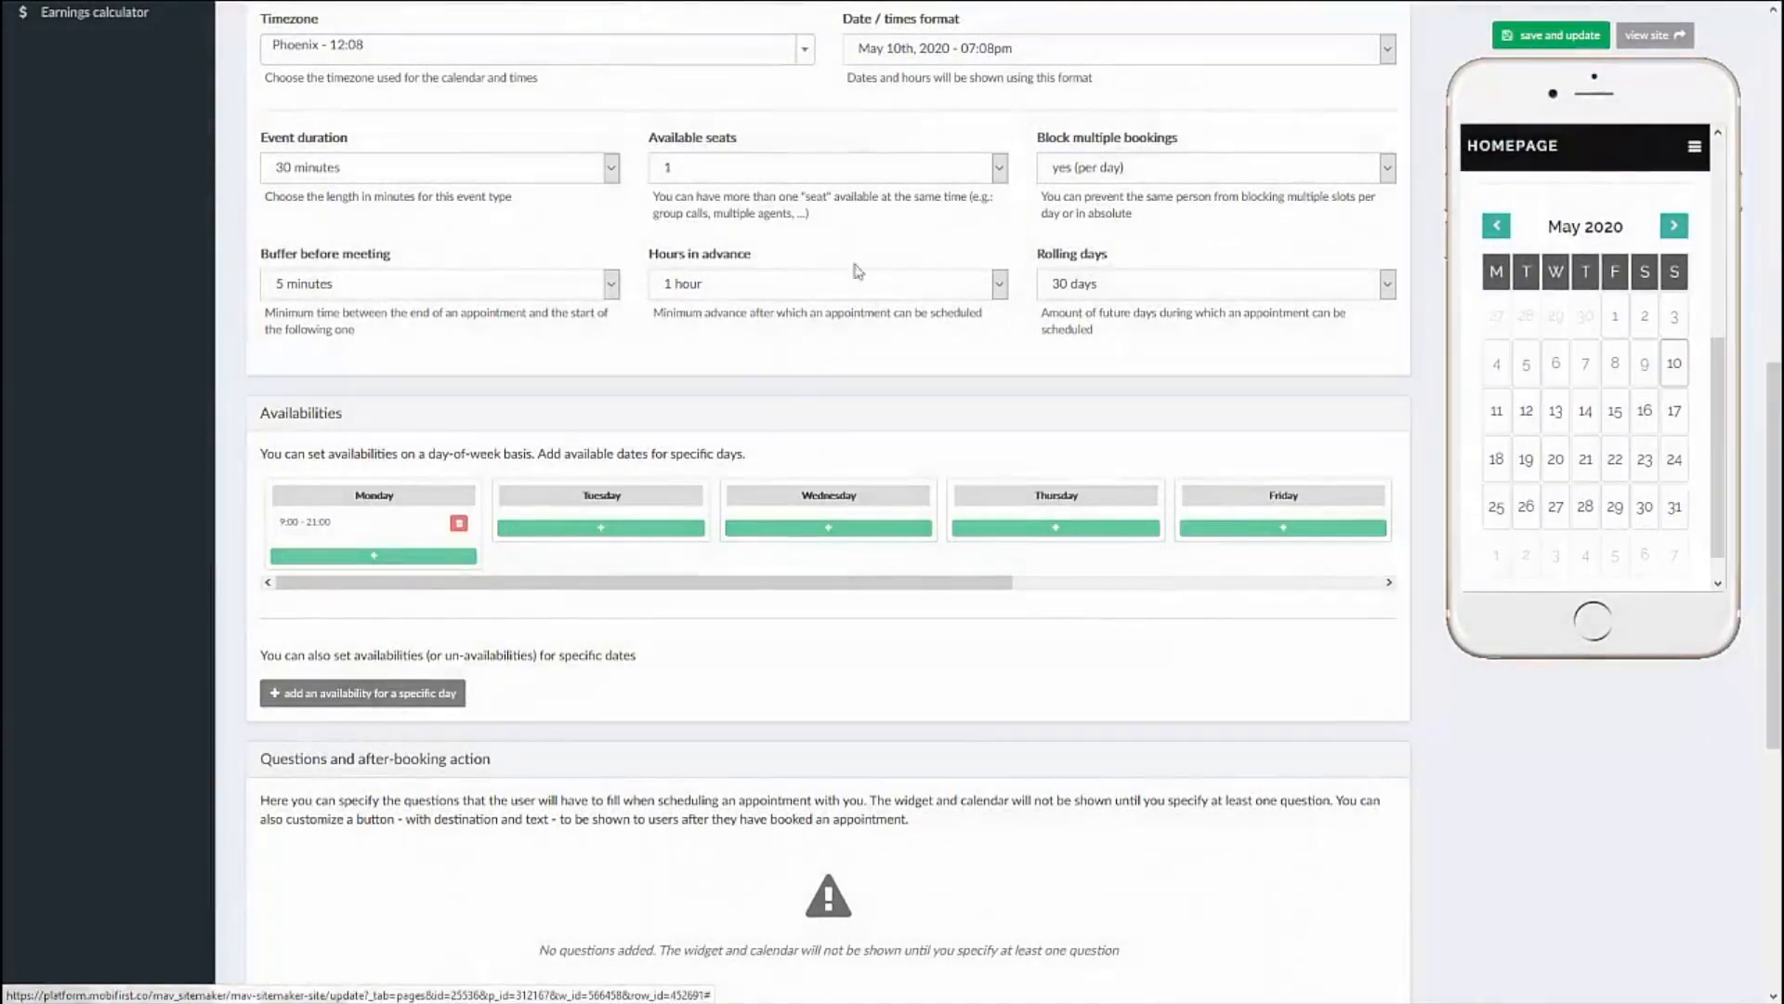
Step: Add the same 9am to 9pm availability to Tuesday, Wednesday, Thursday and Friday
left_click(632, 528)
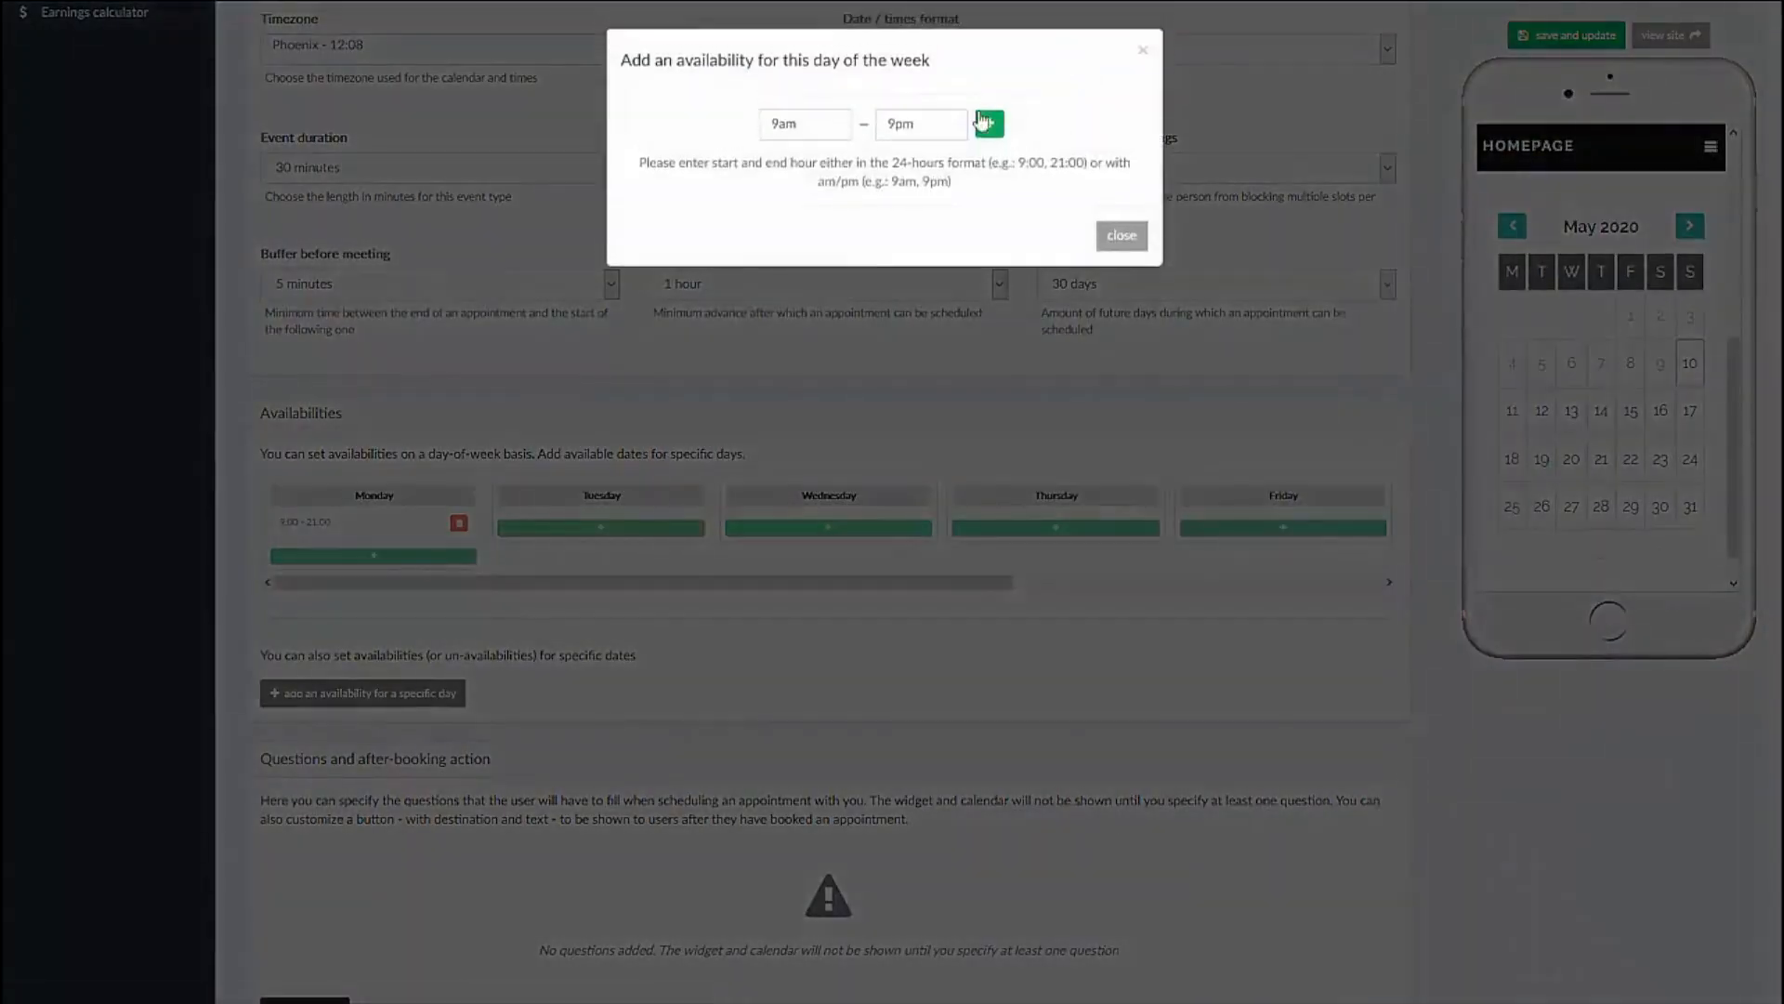
left_click(990, 123)
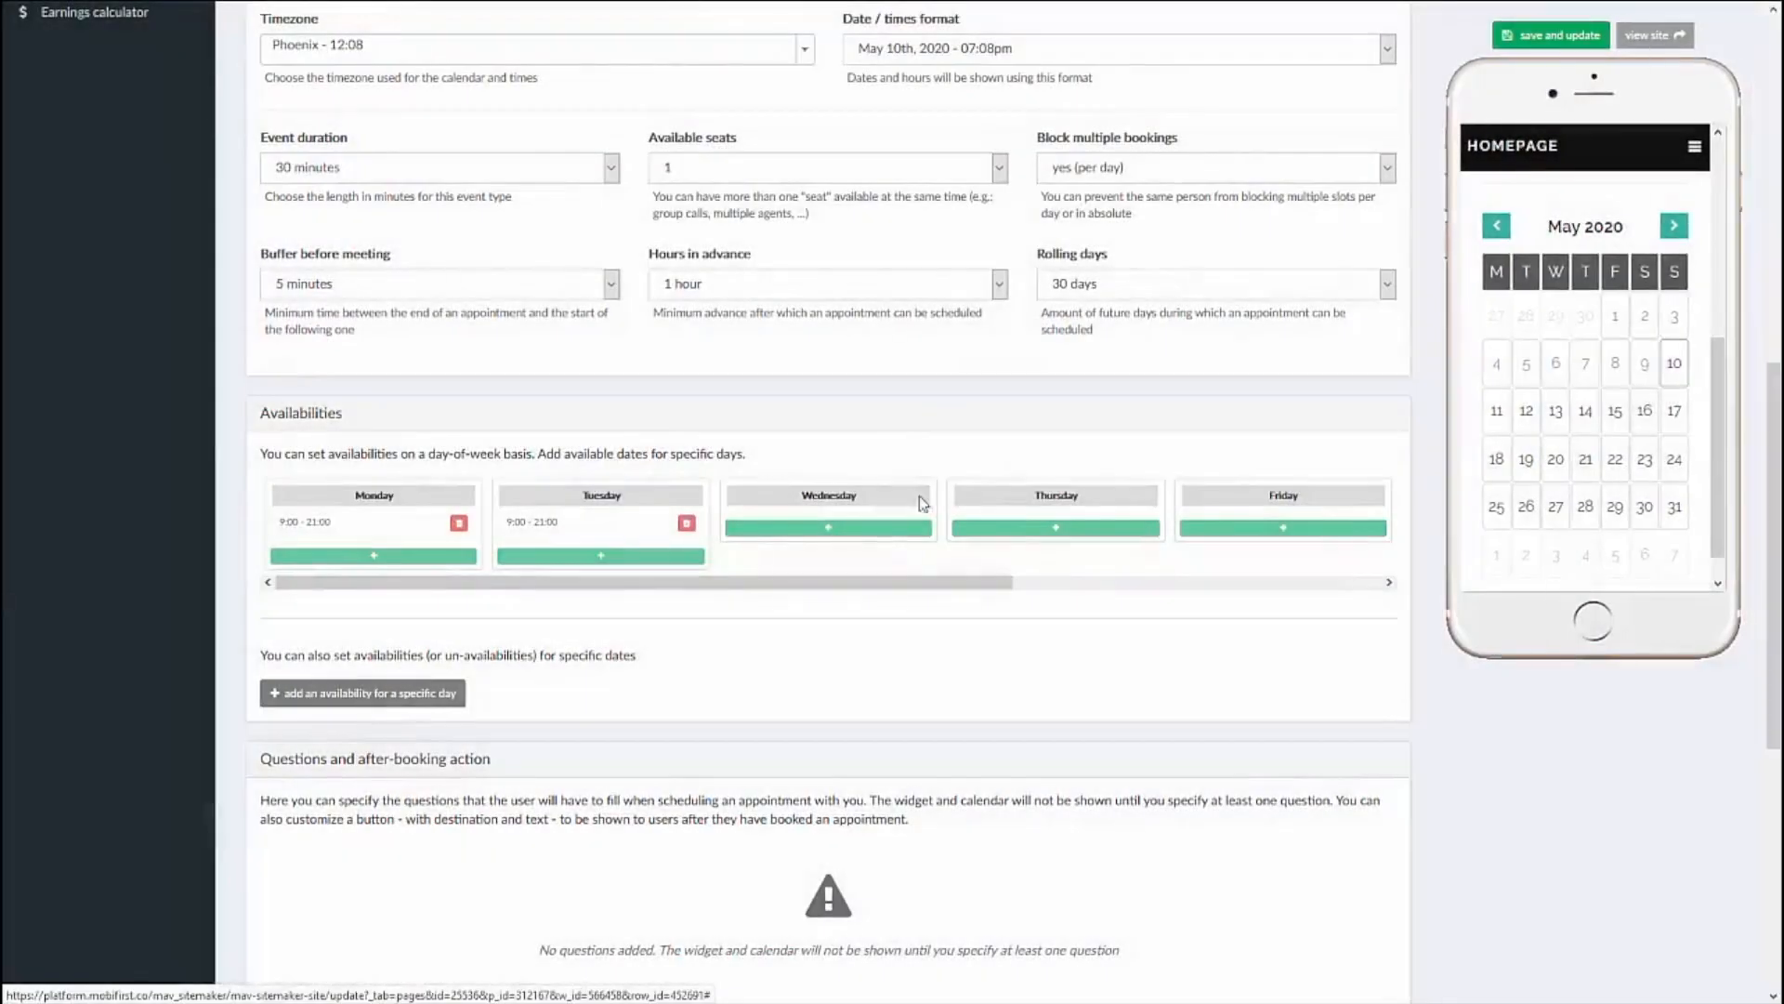
left_click(883, 528)
left_click(990, 130)
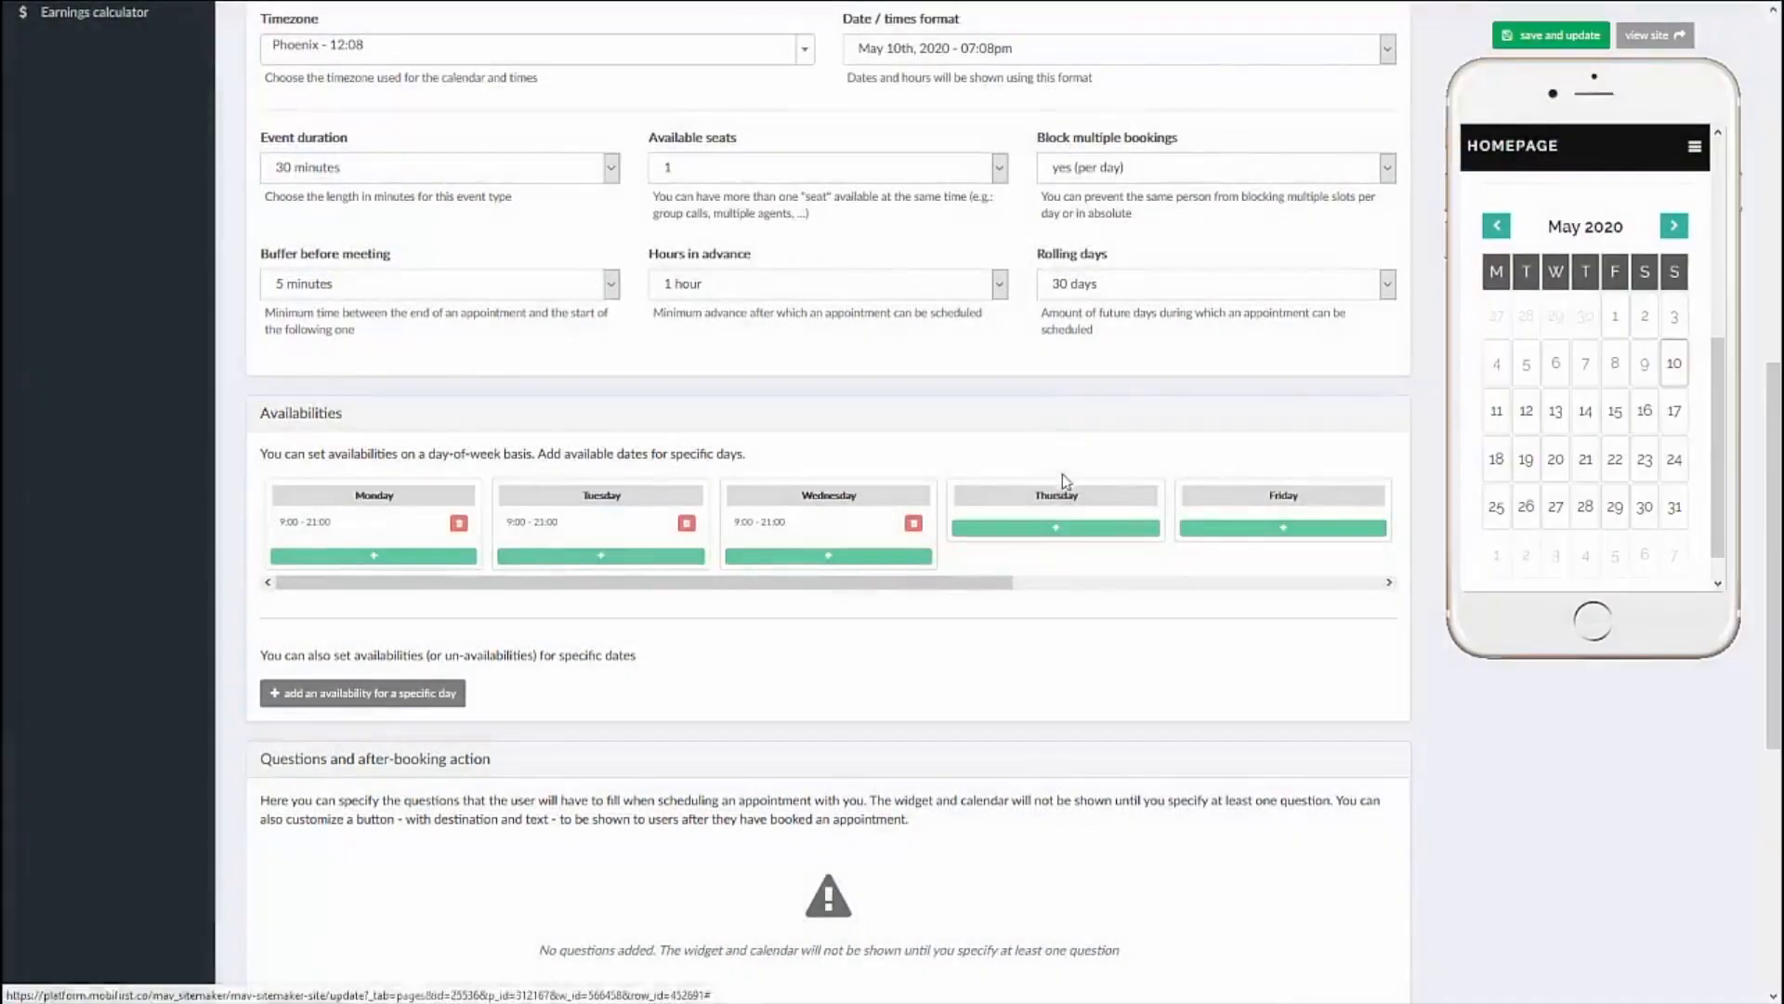
left_click(1062, 528)
left_click(990, 123)
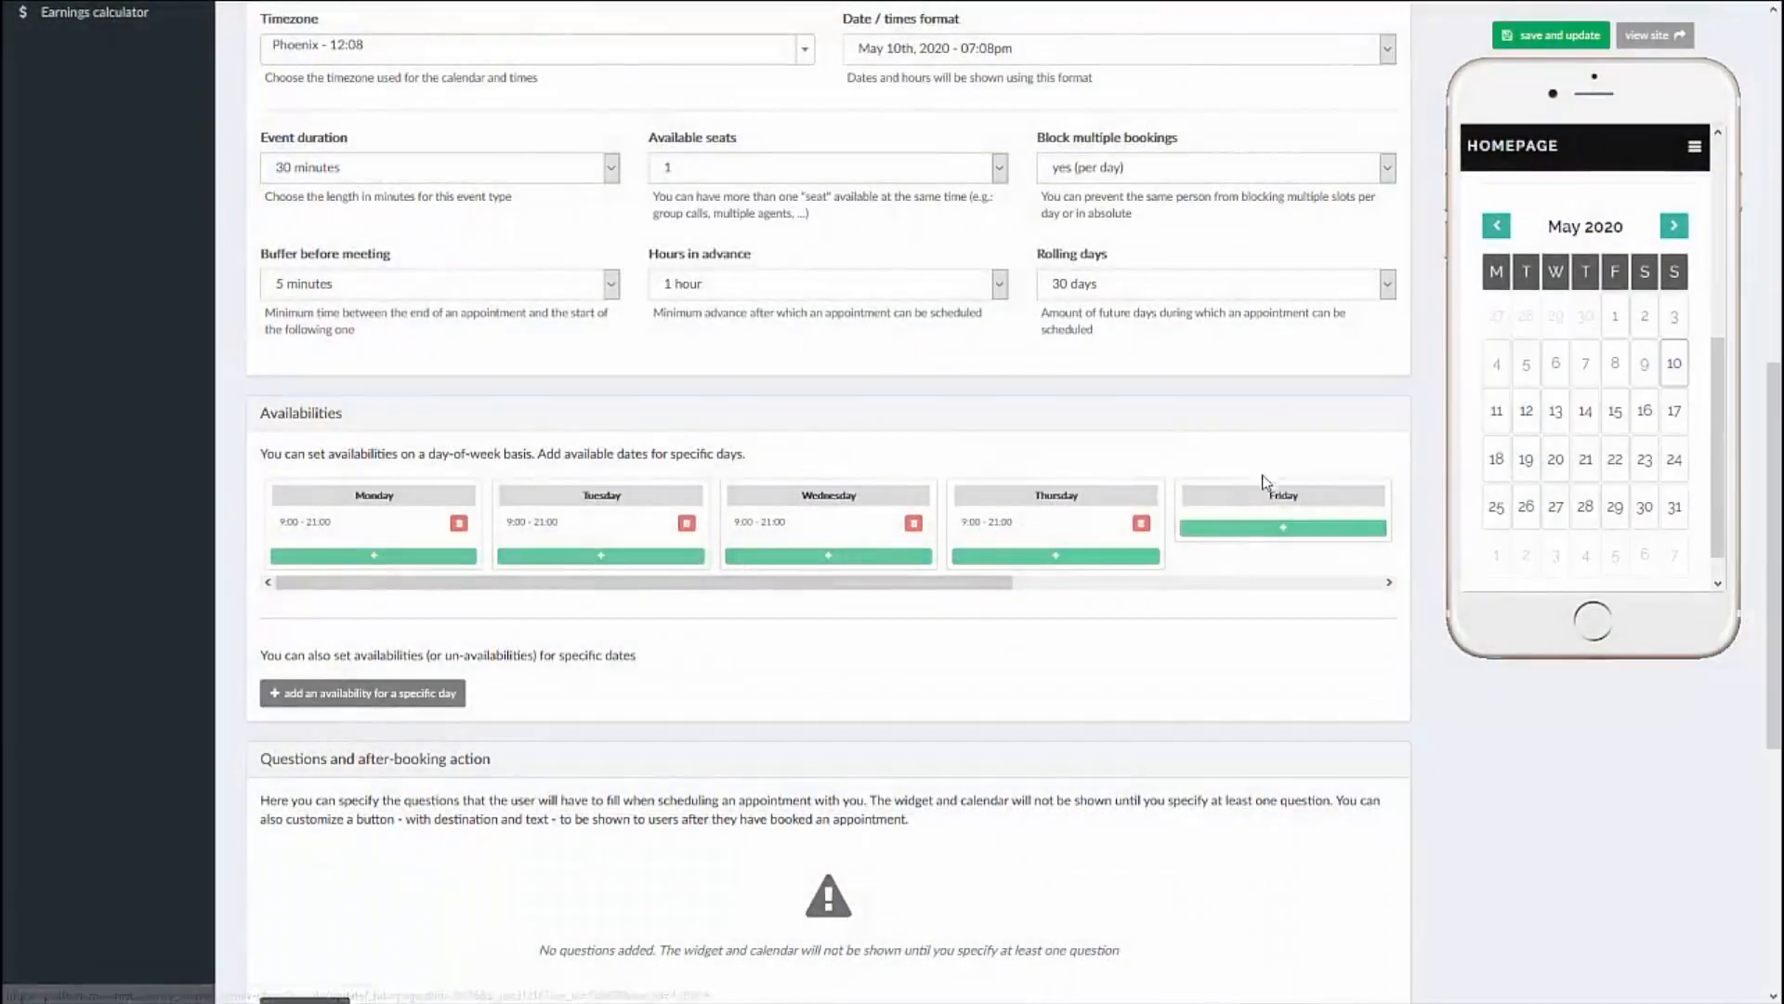
left_click(1264, 528)
left_click(989, 112)
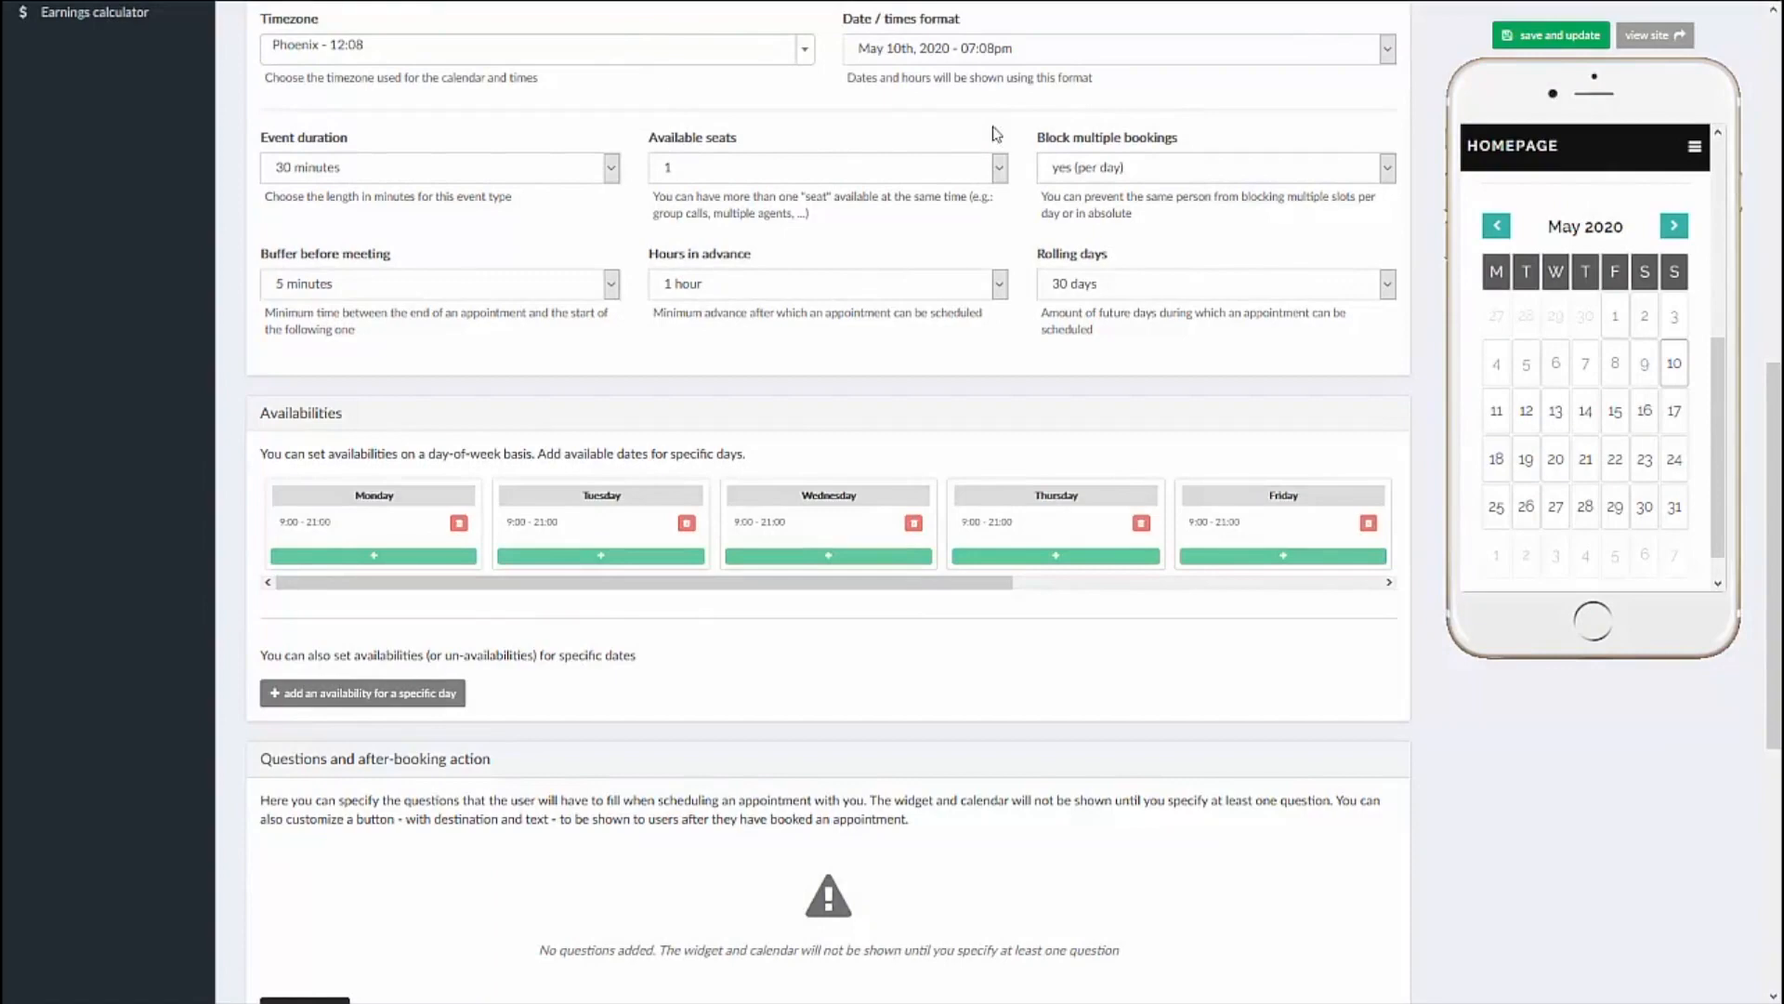
Step: Add a specific-day entry that makes May 15, 2020 unavailable all day
left_click(361, 697)
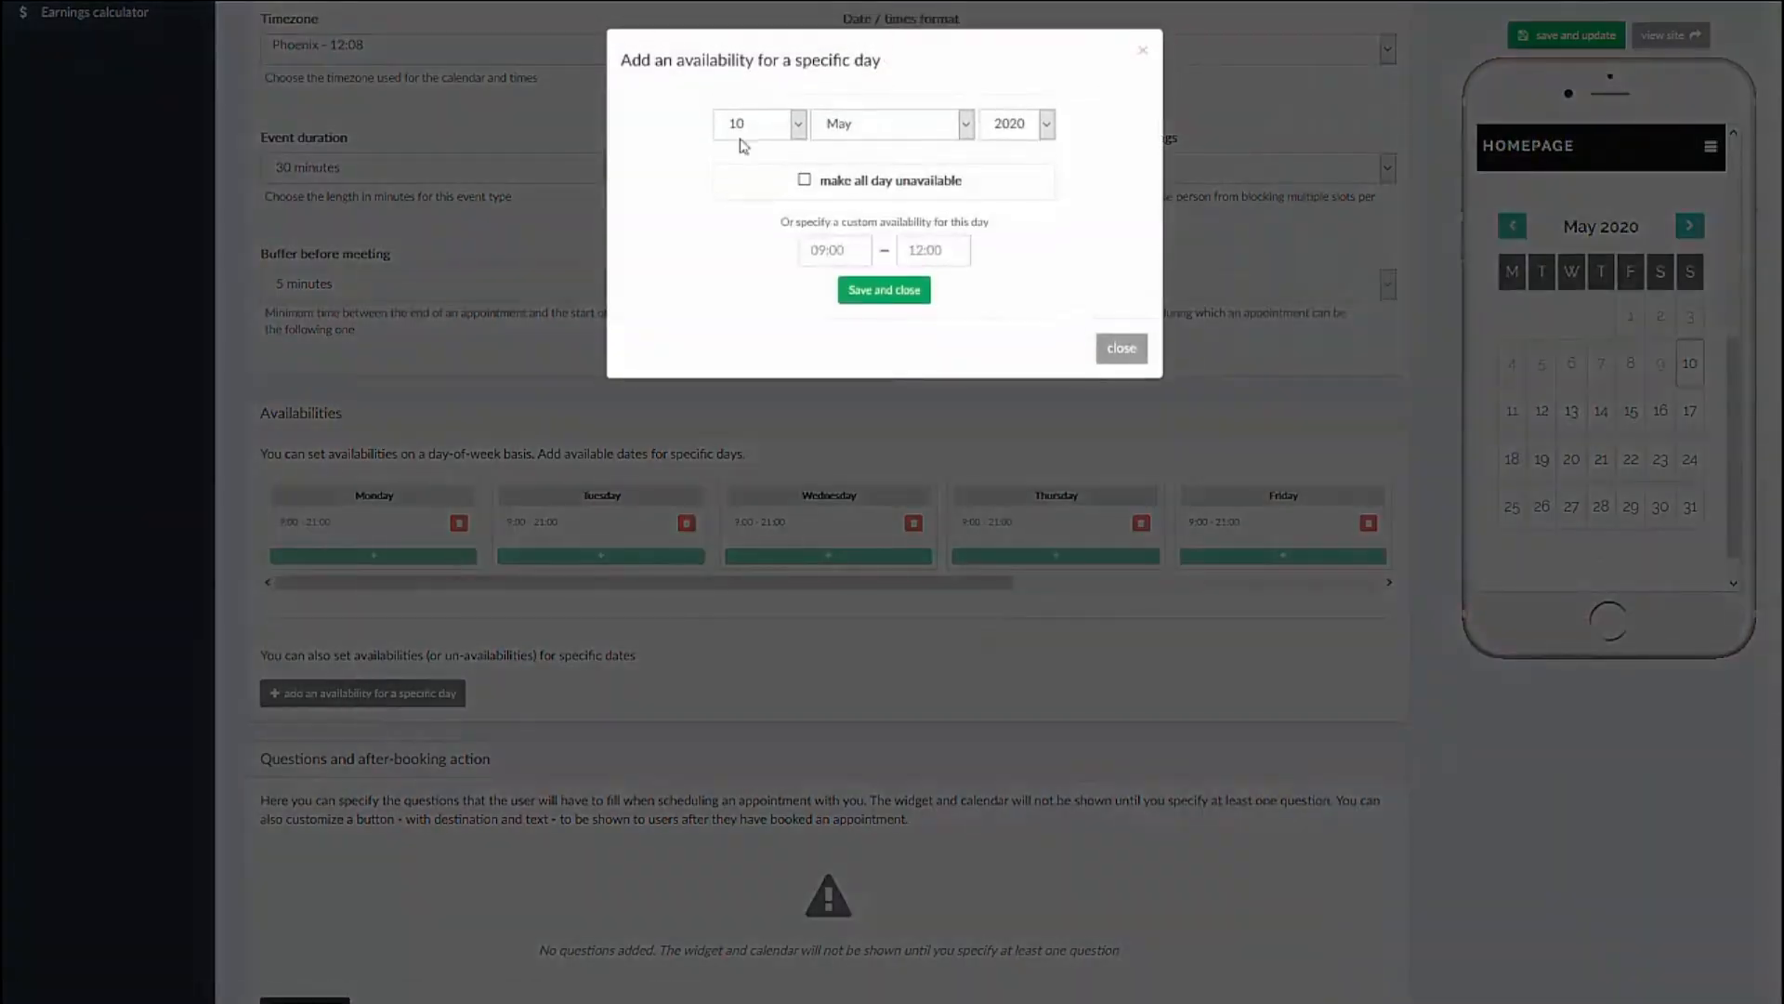
left_click(797, 125)
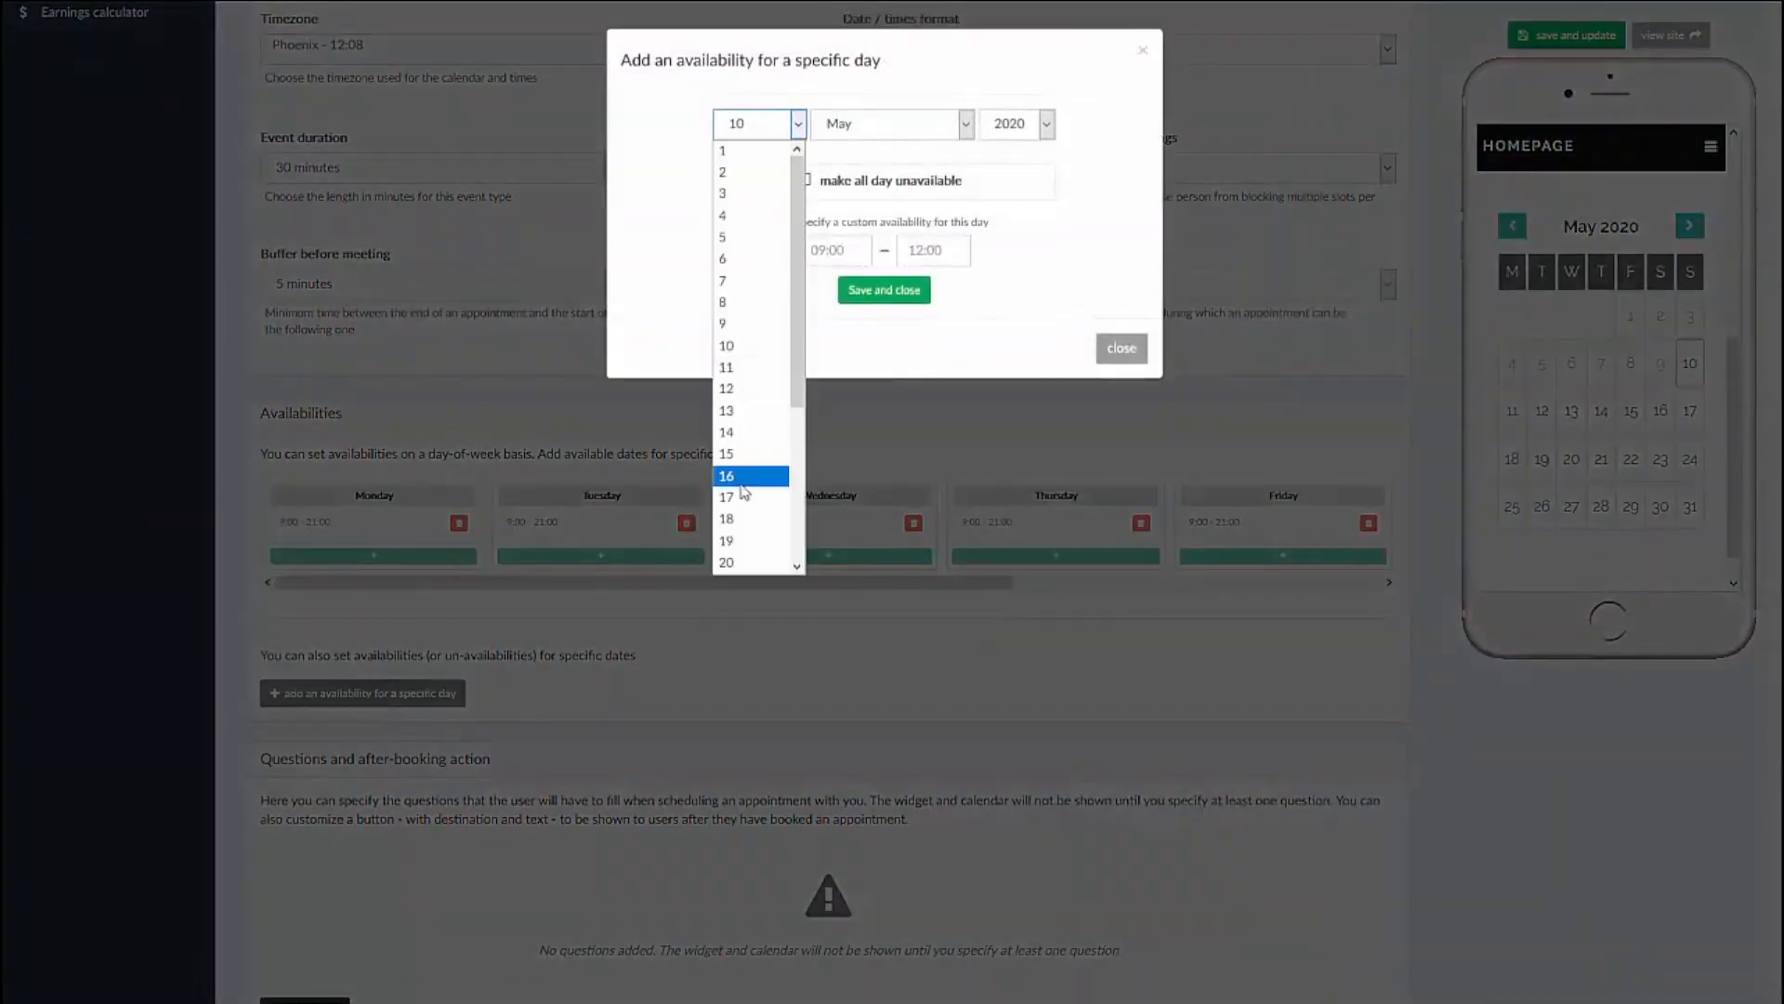
left_click(731, 456)
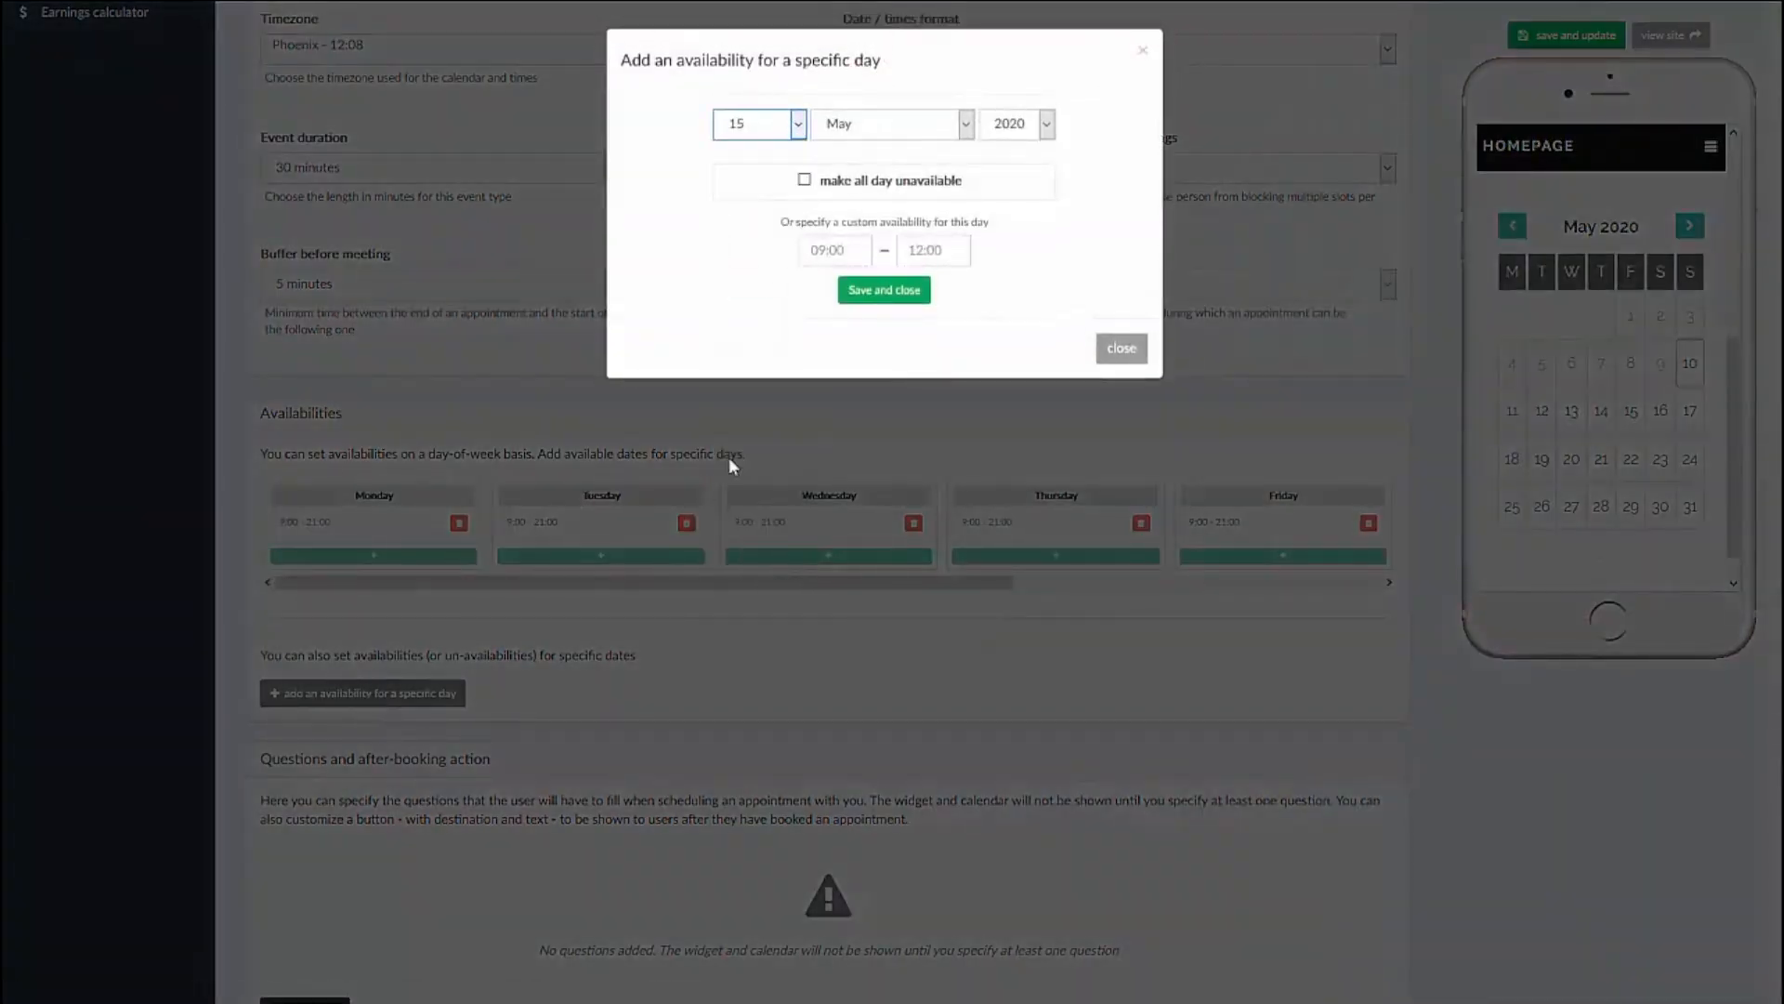
left_click(804, 180)
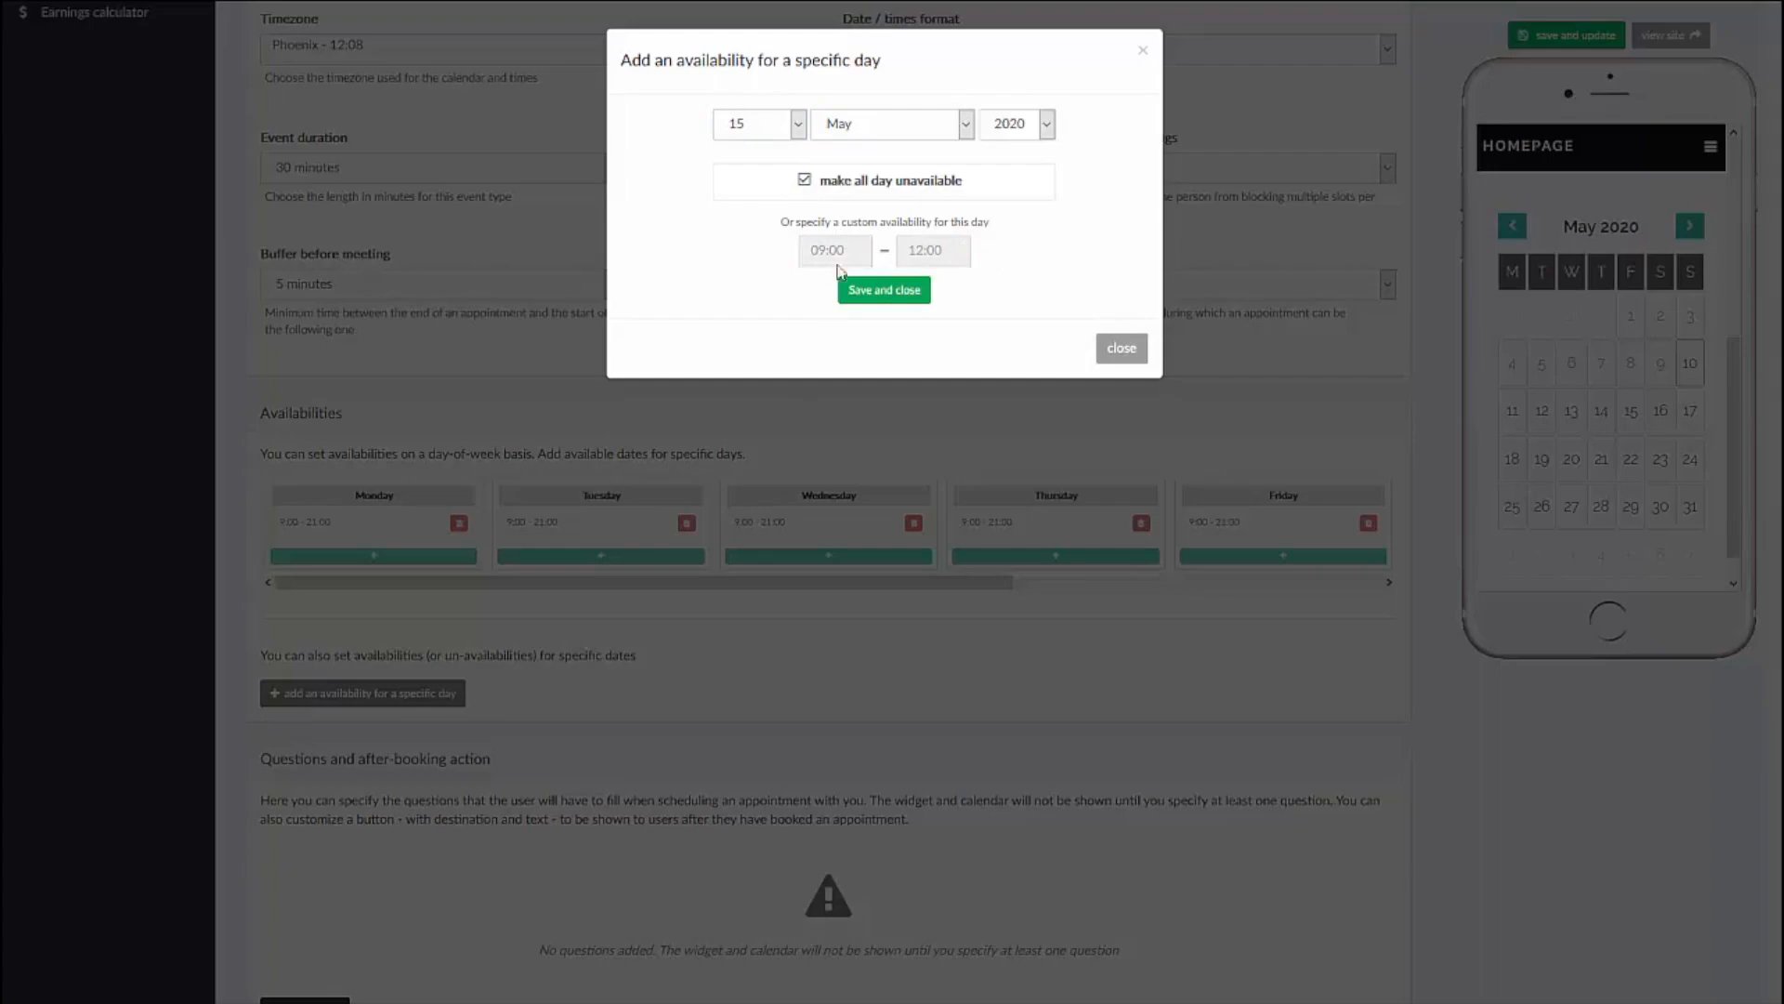
left_click(899, 307)
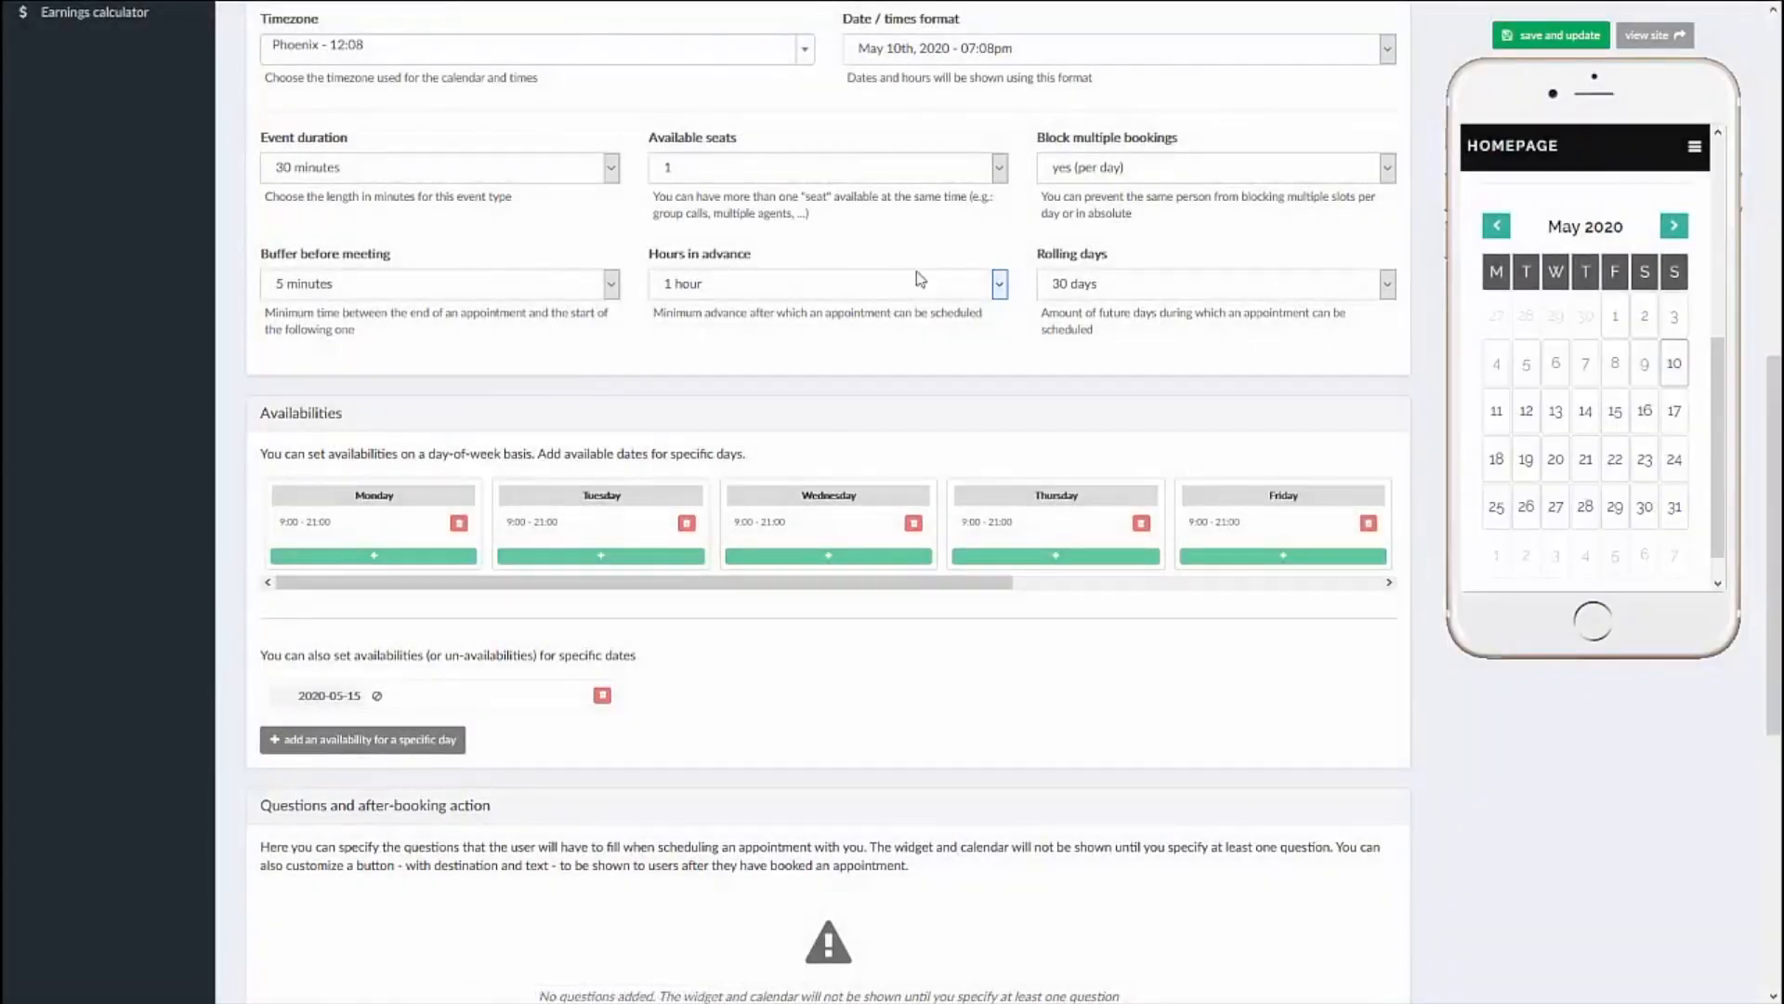
Step: Save and update the event type, and check its available days in the phone preview calendar
left_click(1529, 40)
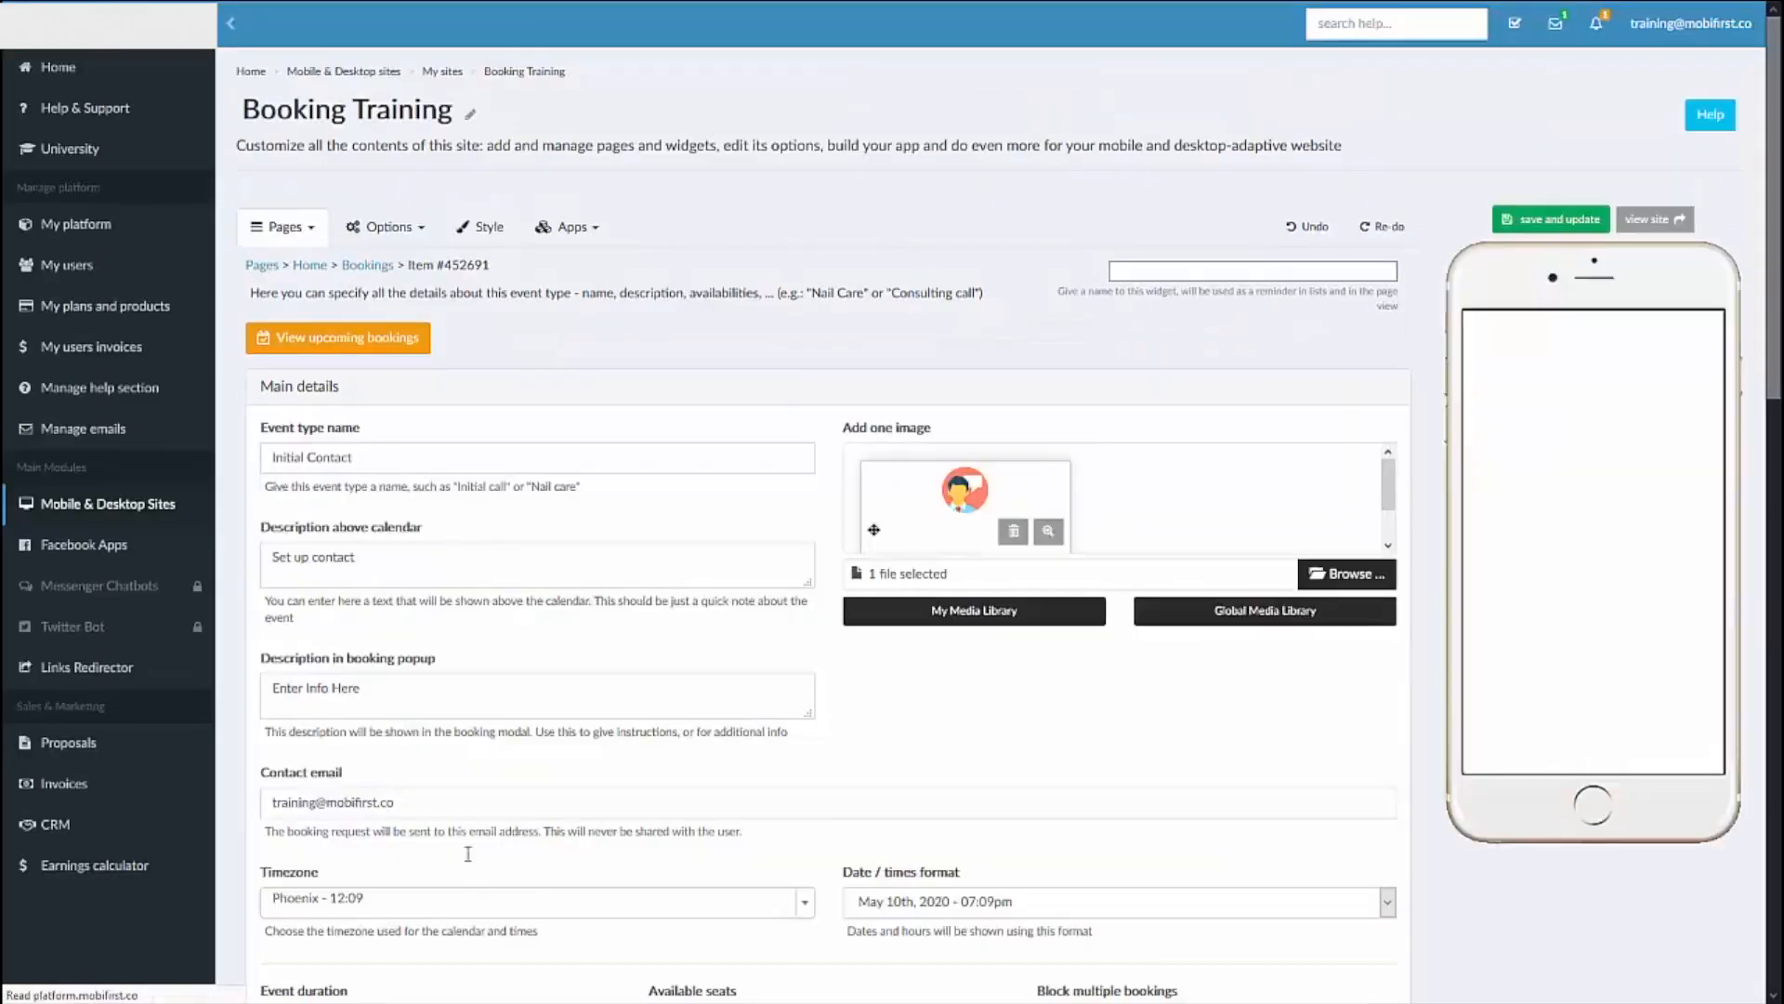
scroll(671, 547, "down", 7)
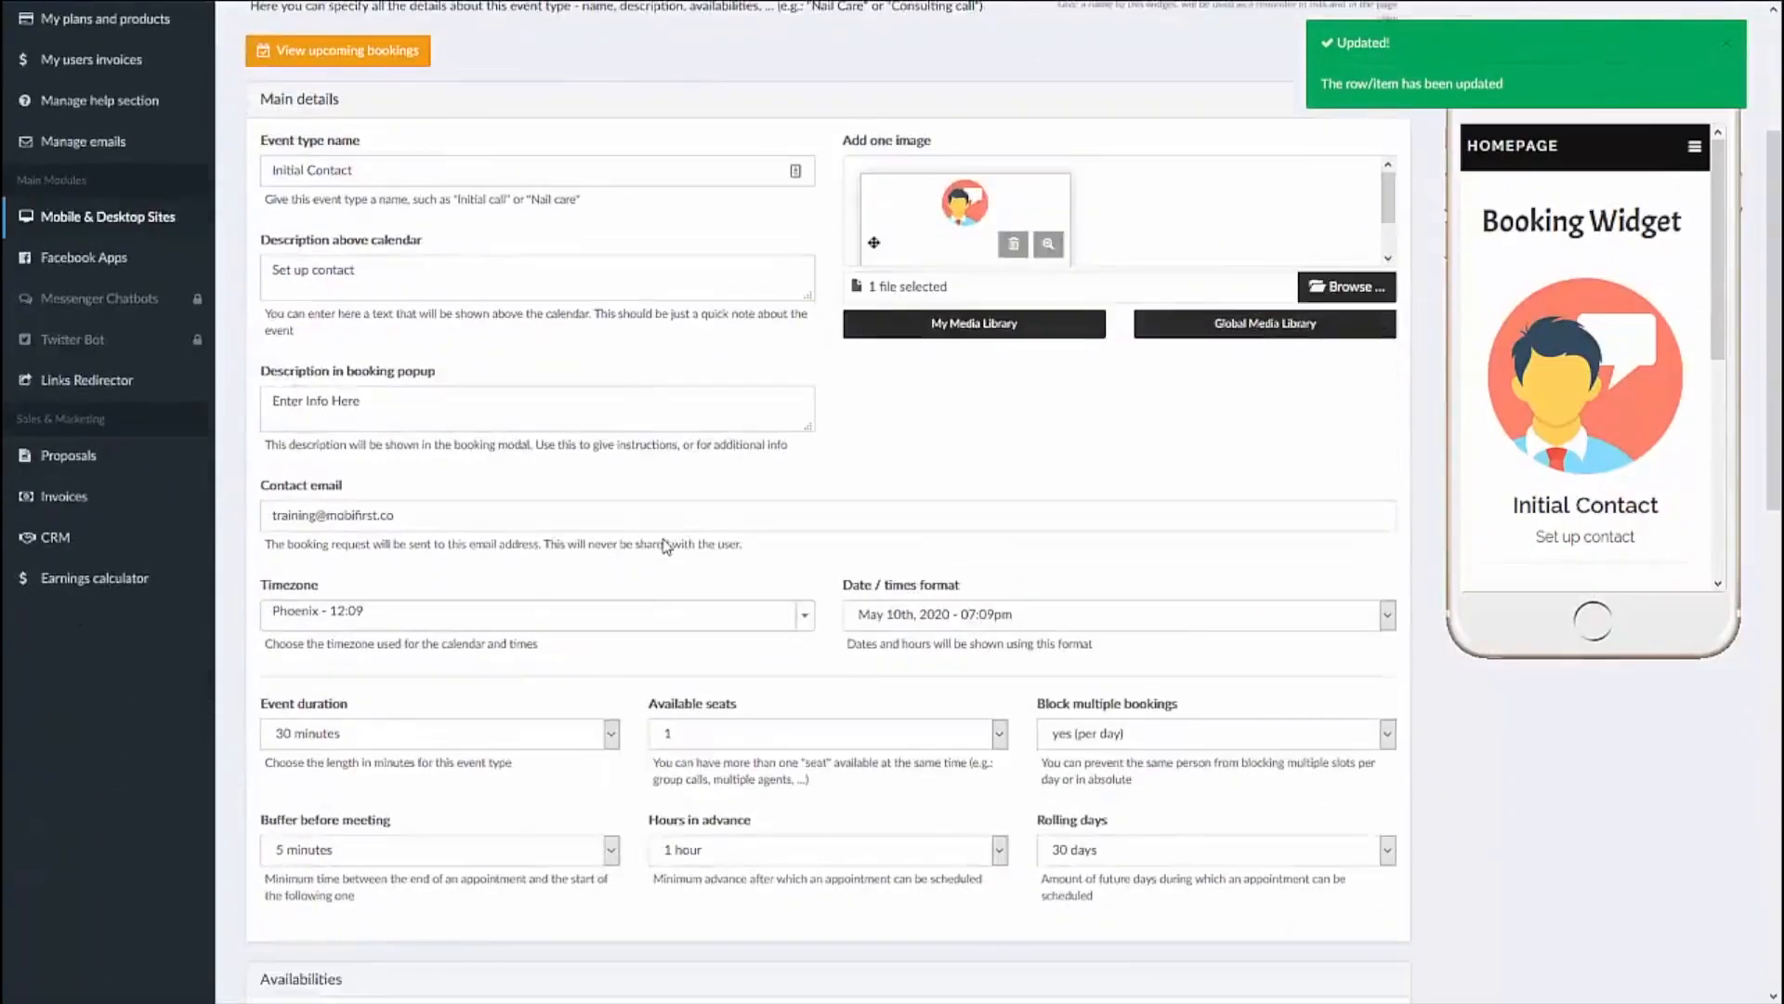
scroll(1519, 457, "down", 1)
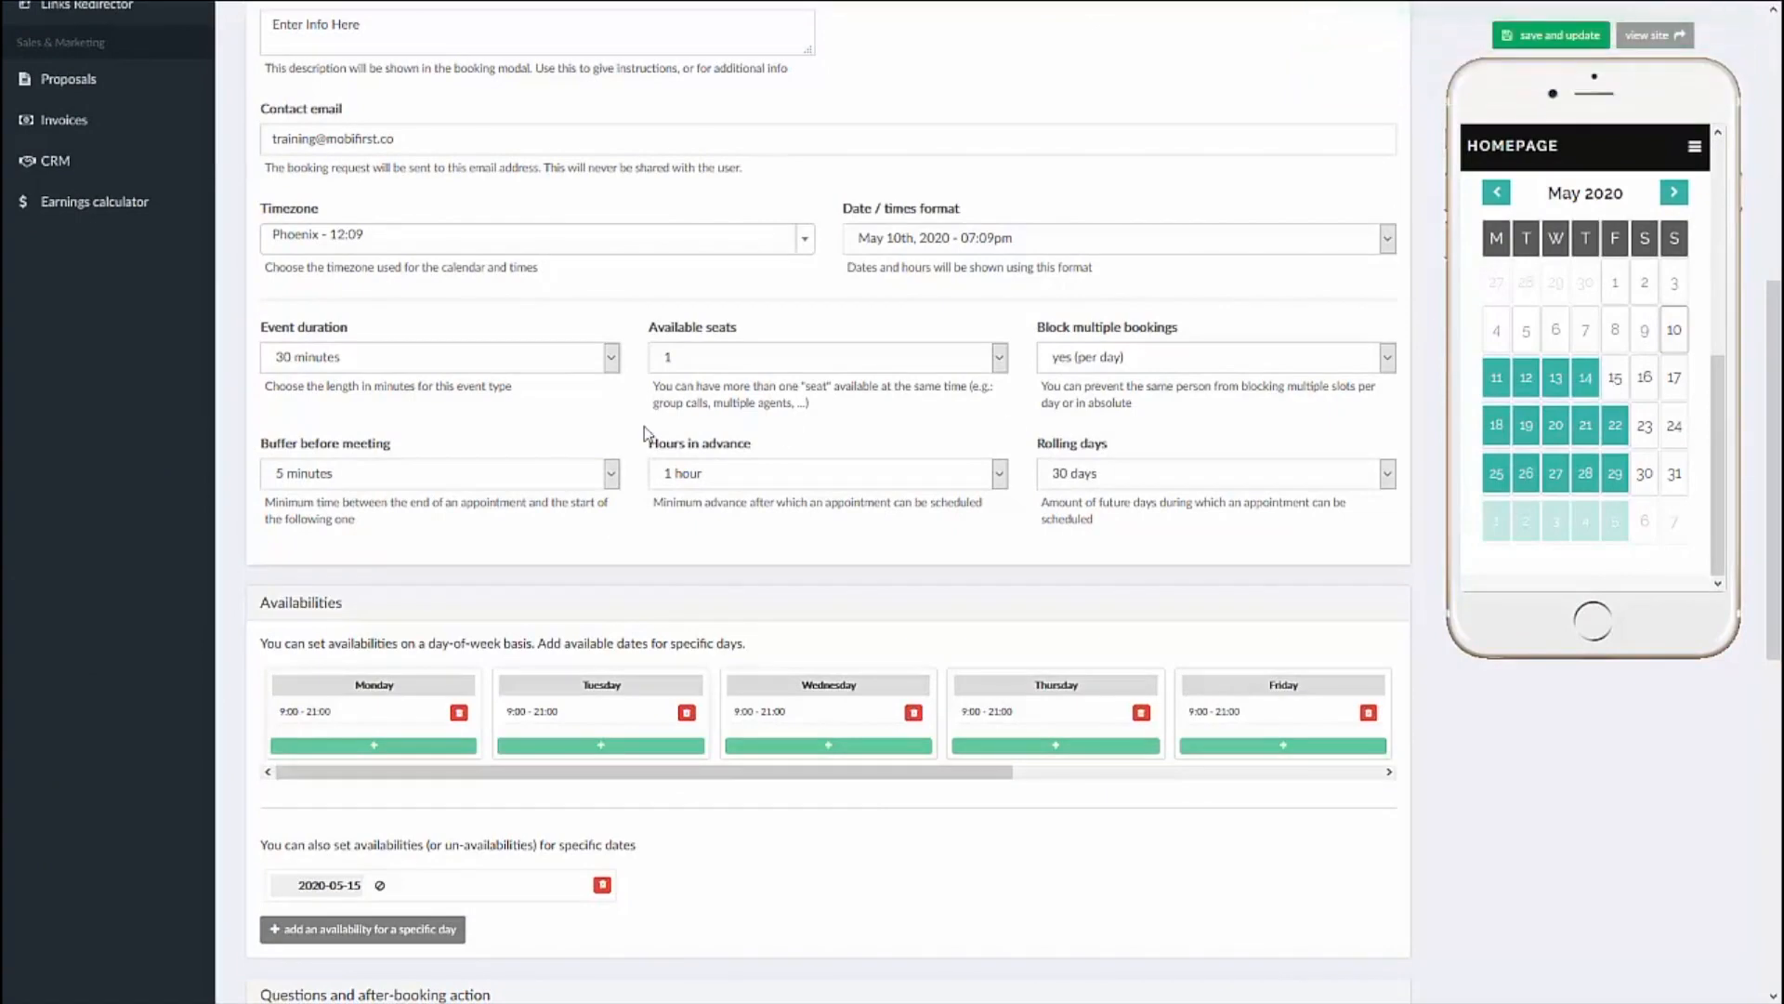
scroll(648, 433, "down", 5)
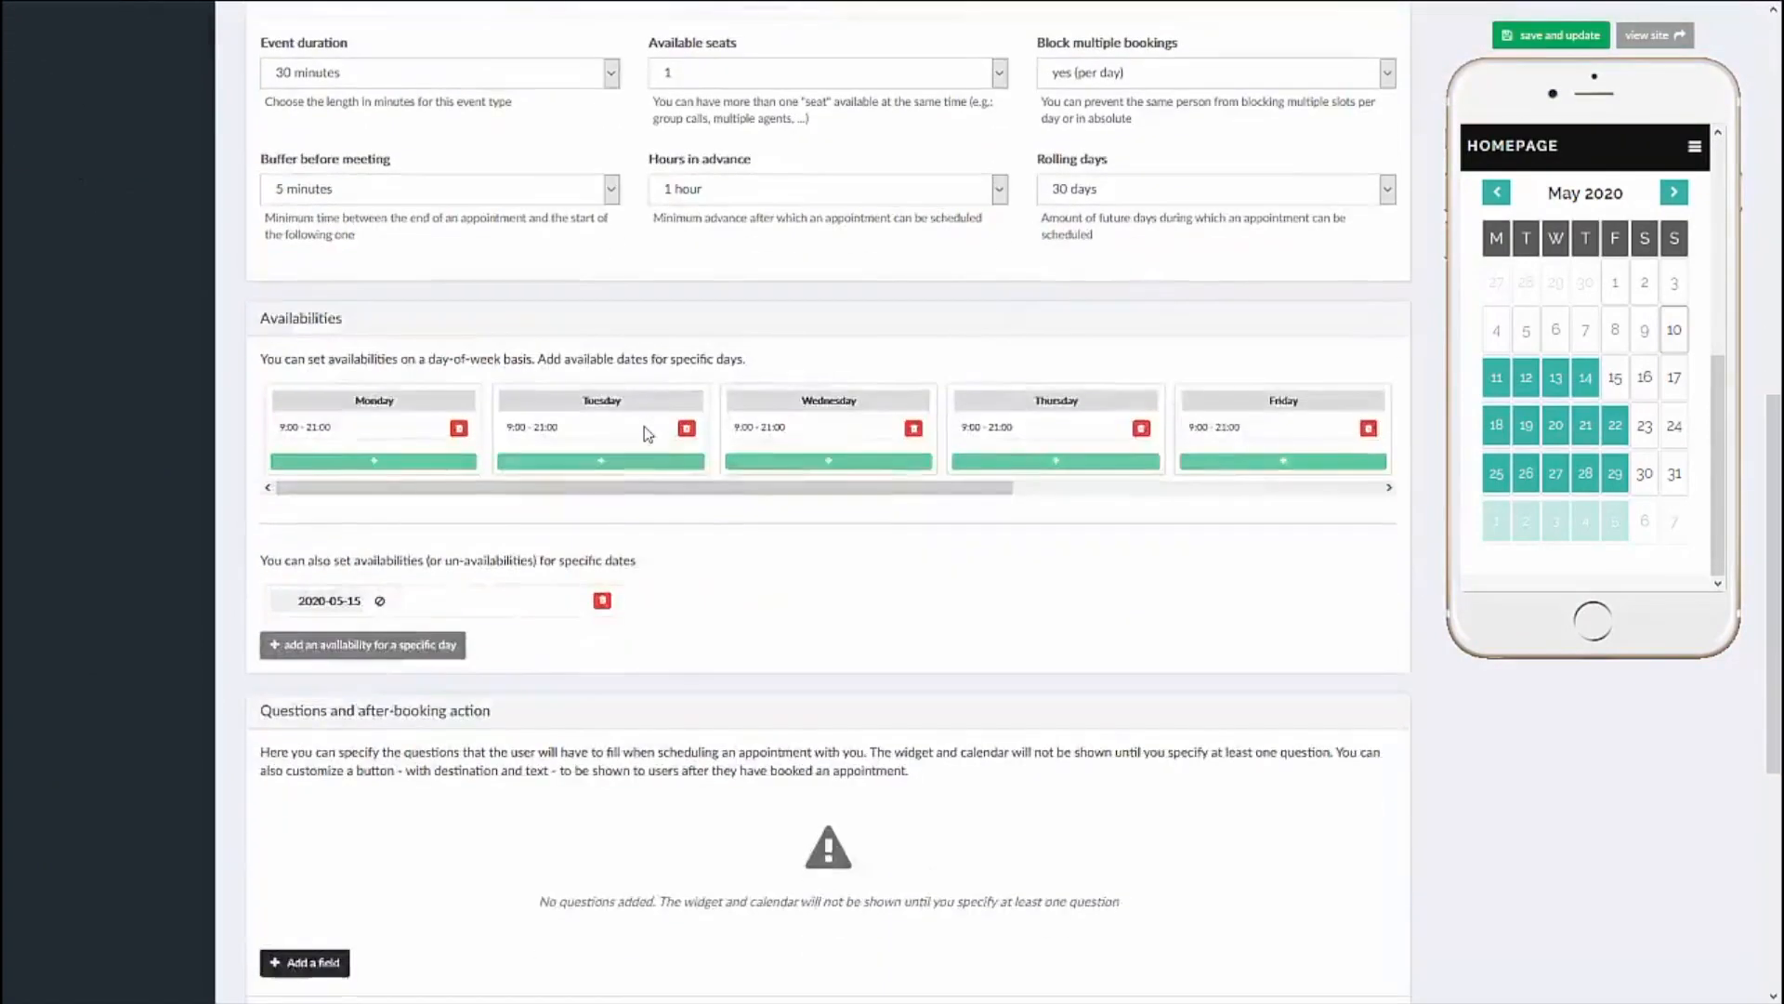
Step: Add a booking question of type email field, labelled "Email" with the help text "enter email"
scroll(648, 433, "down", 2)
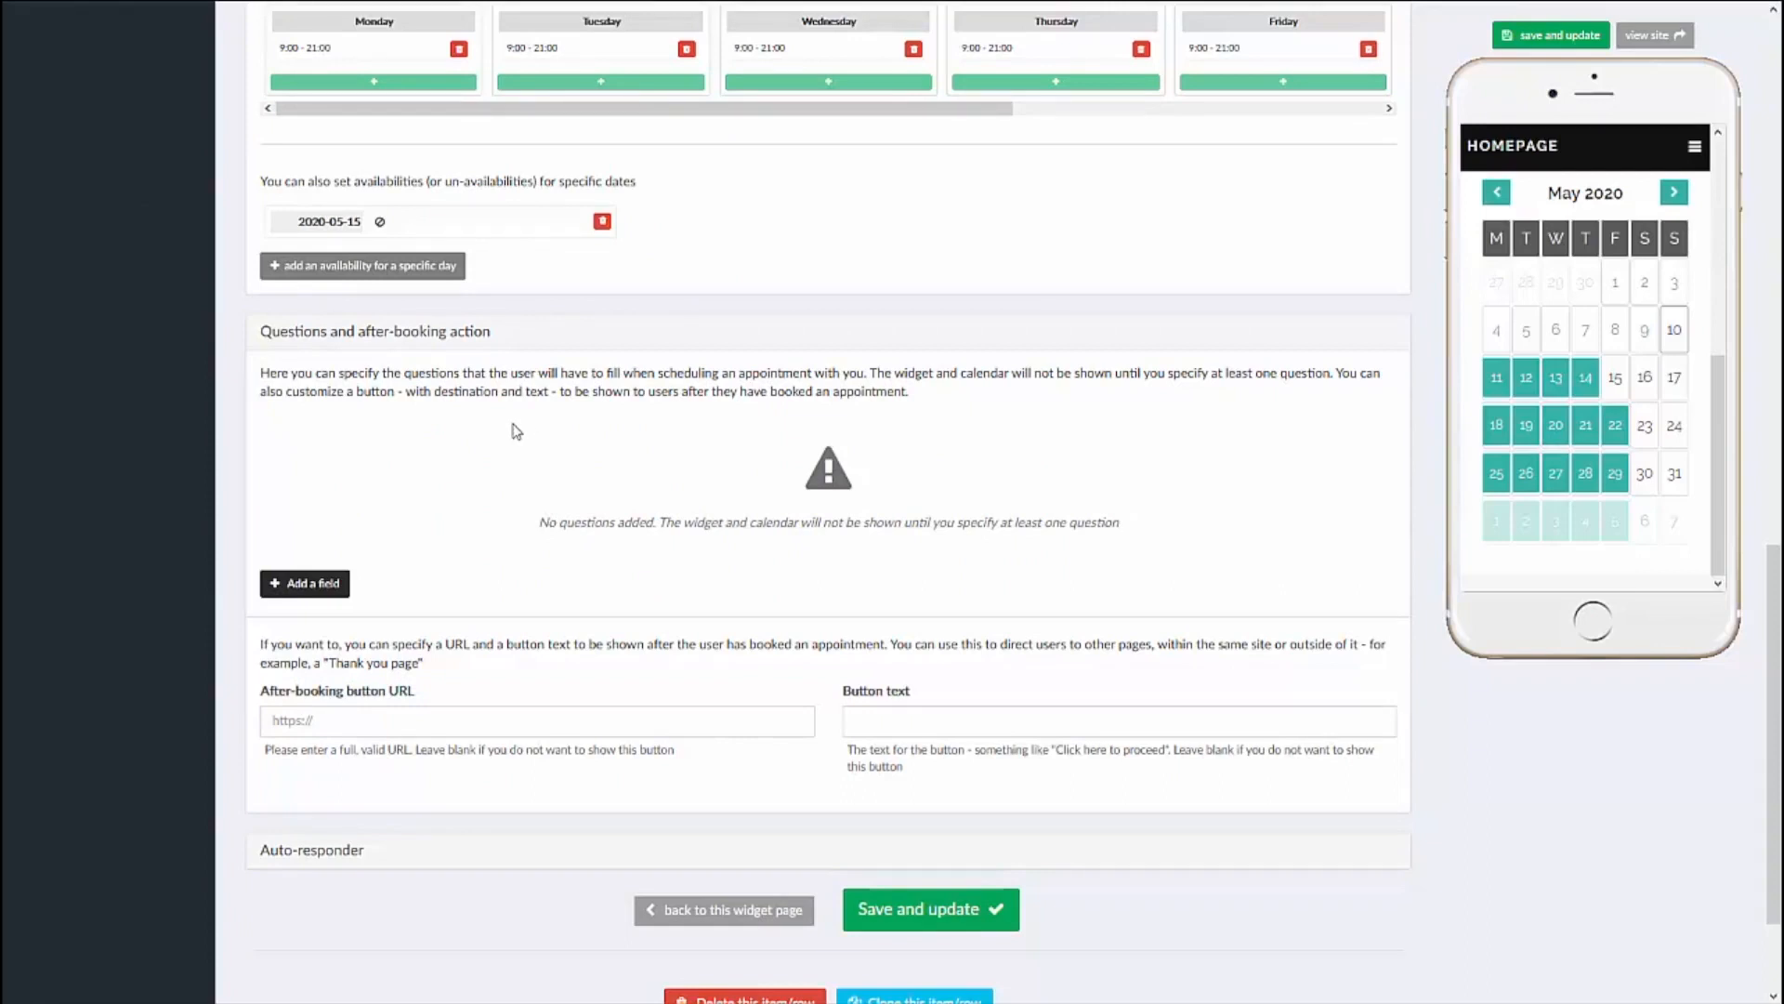
left_click(335, 586)
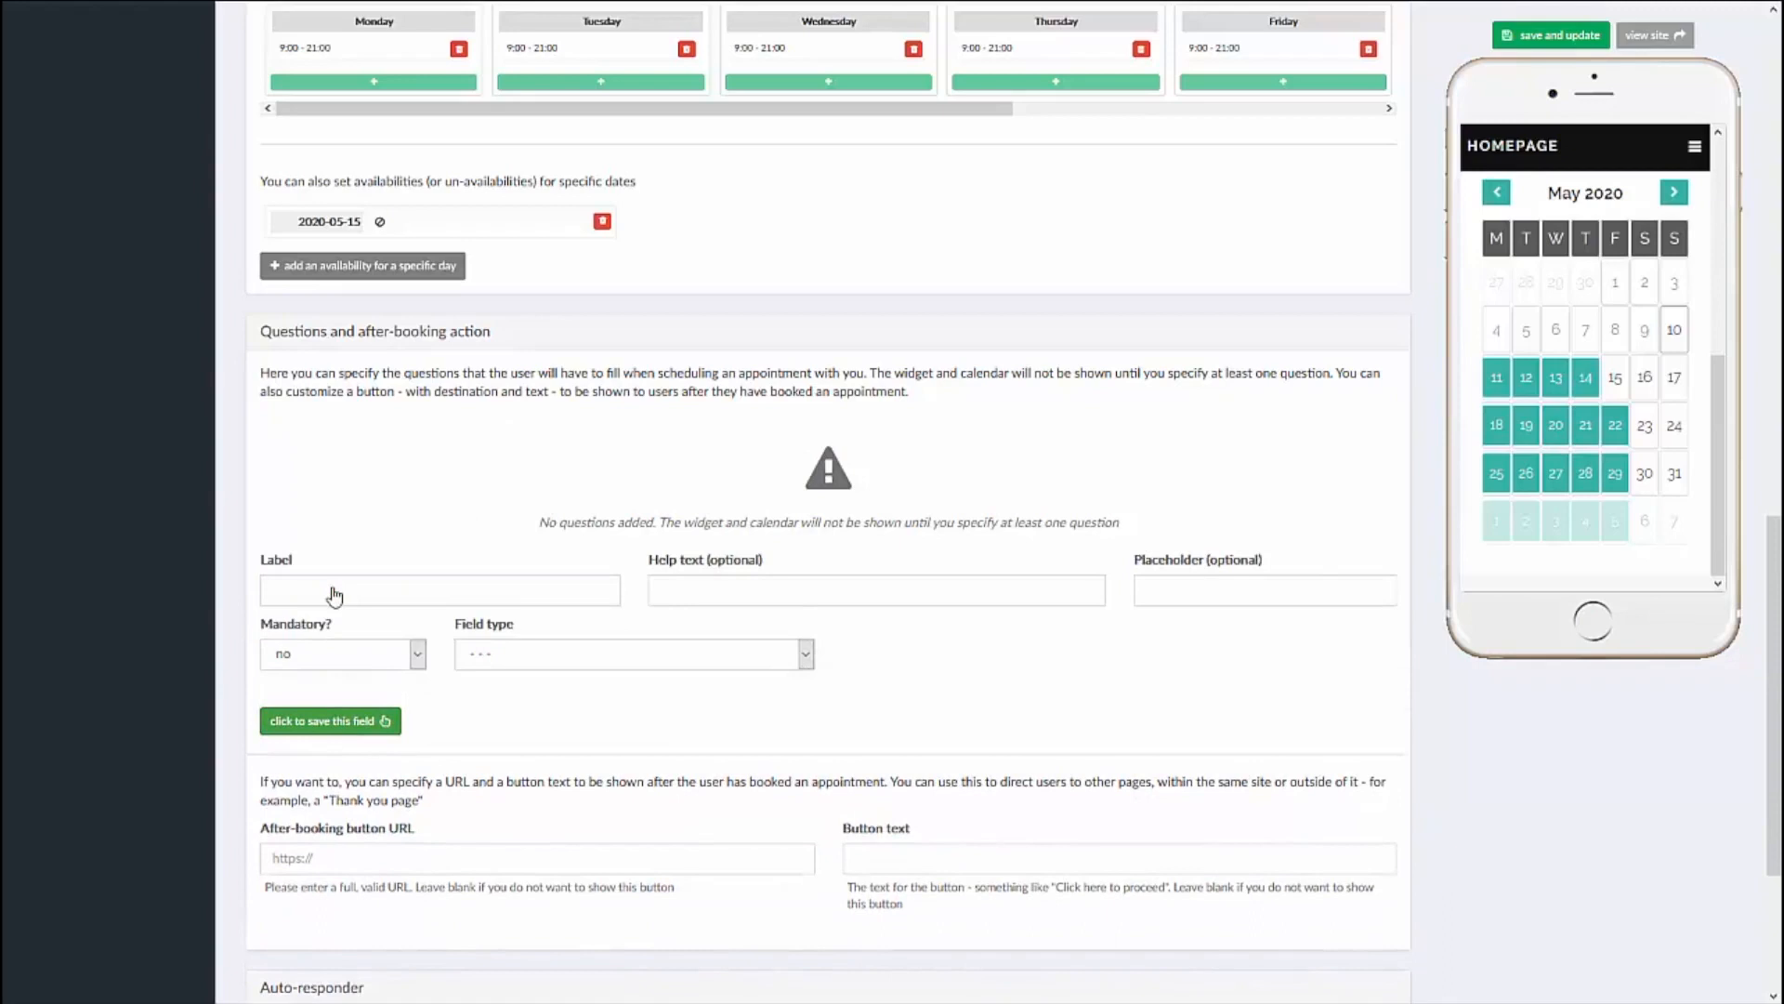
left_click(697, 655)
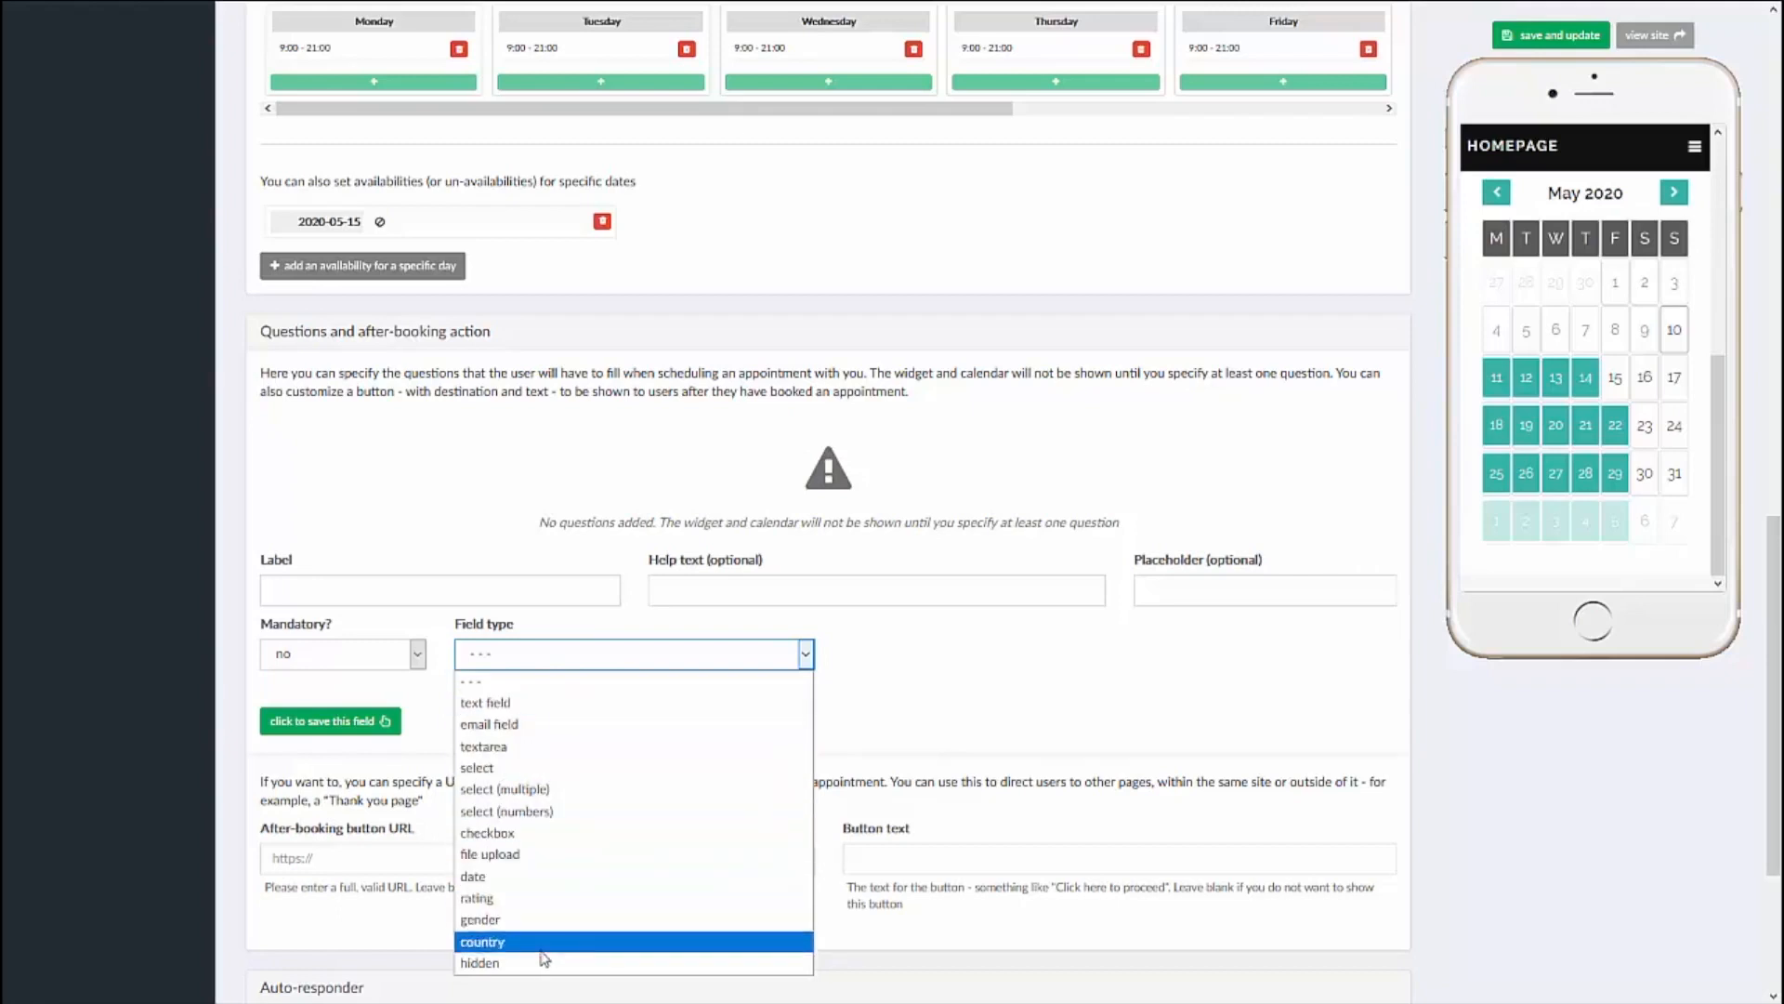
left_click(532, 725)
left_click(380, 590)
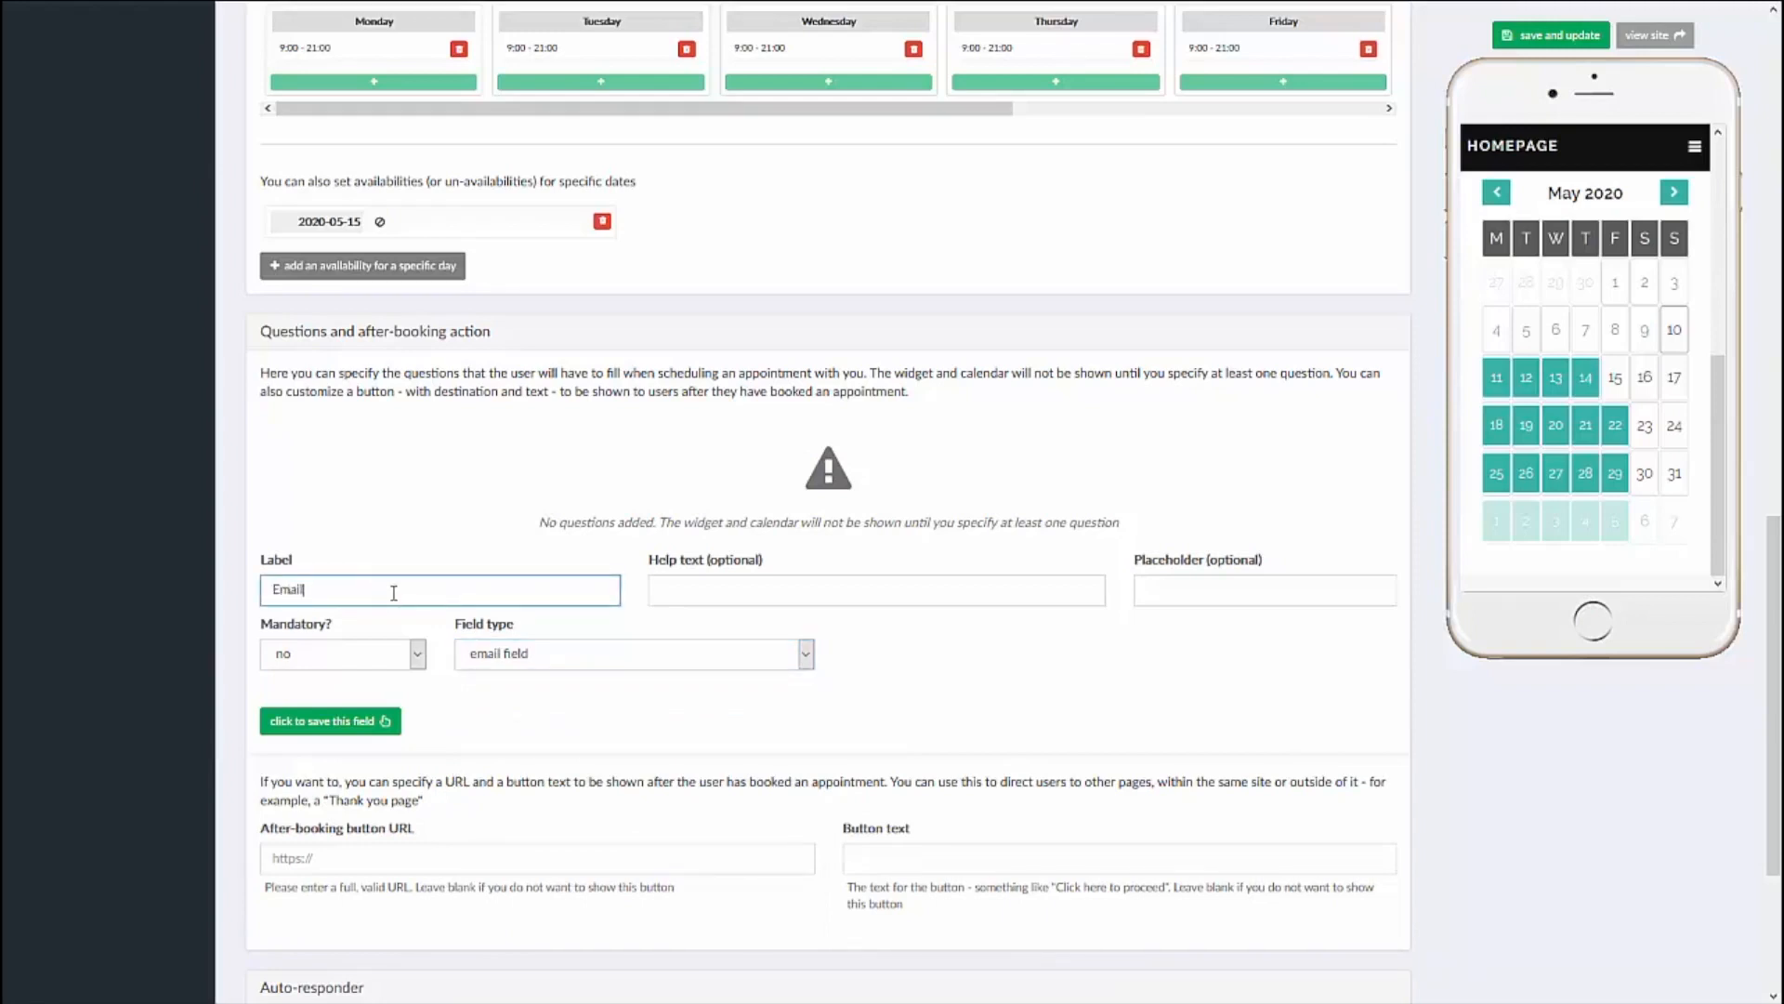
left_click(751, 591)
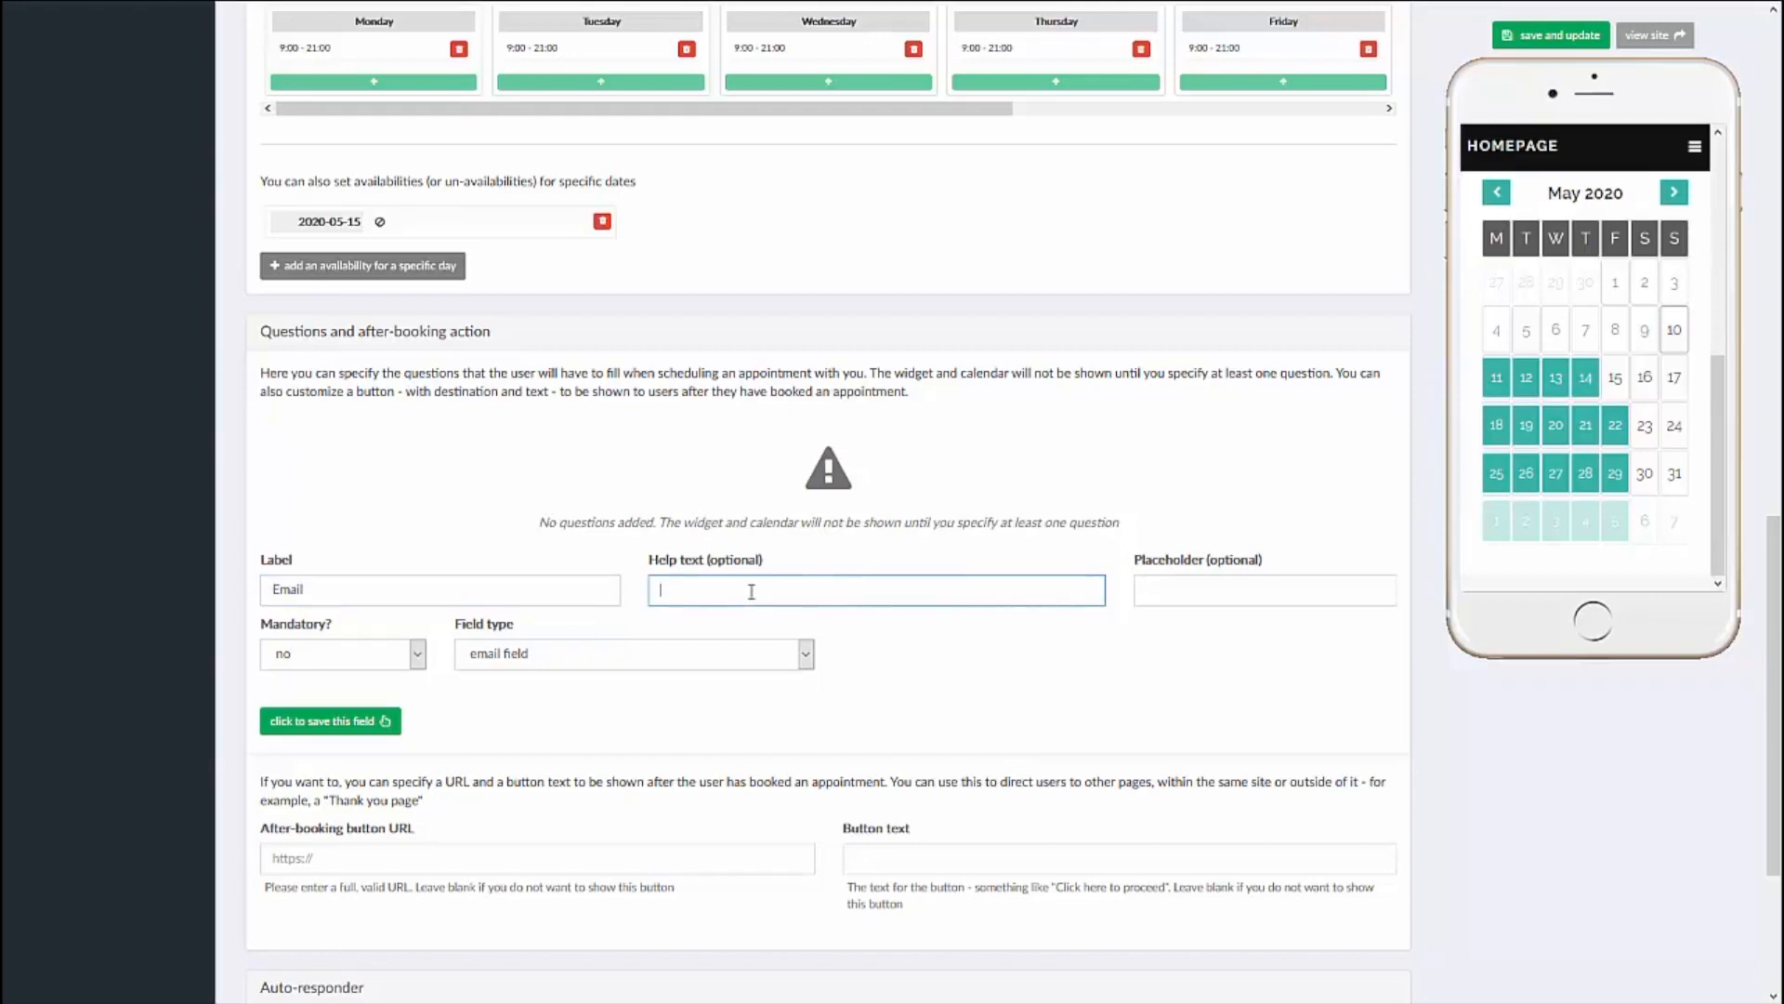
type("enter email")
Step: Give the Email question the placeholder text "placeholder", make it mandatory and save the field
left_click(1199, 586)
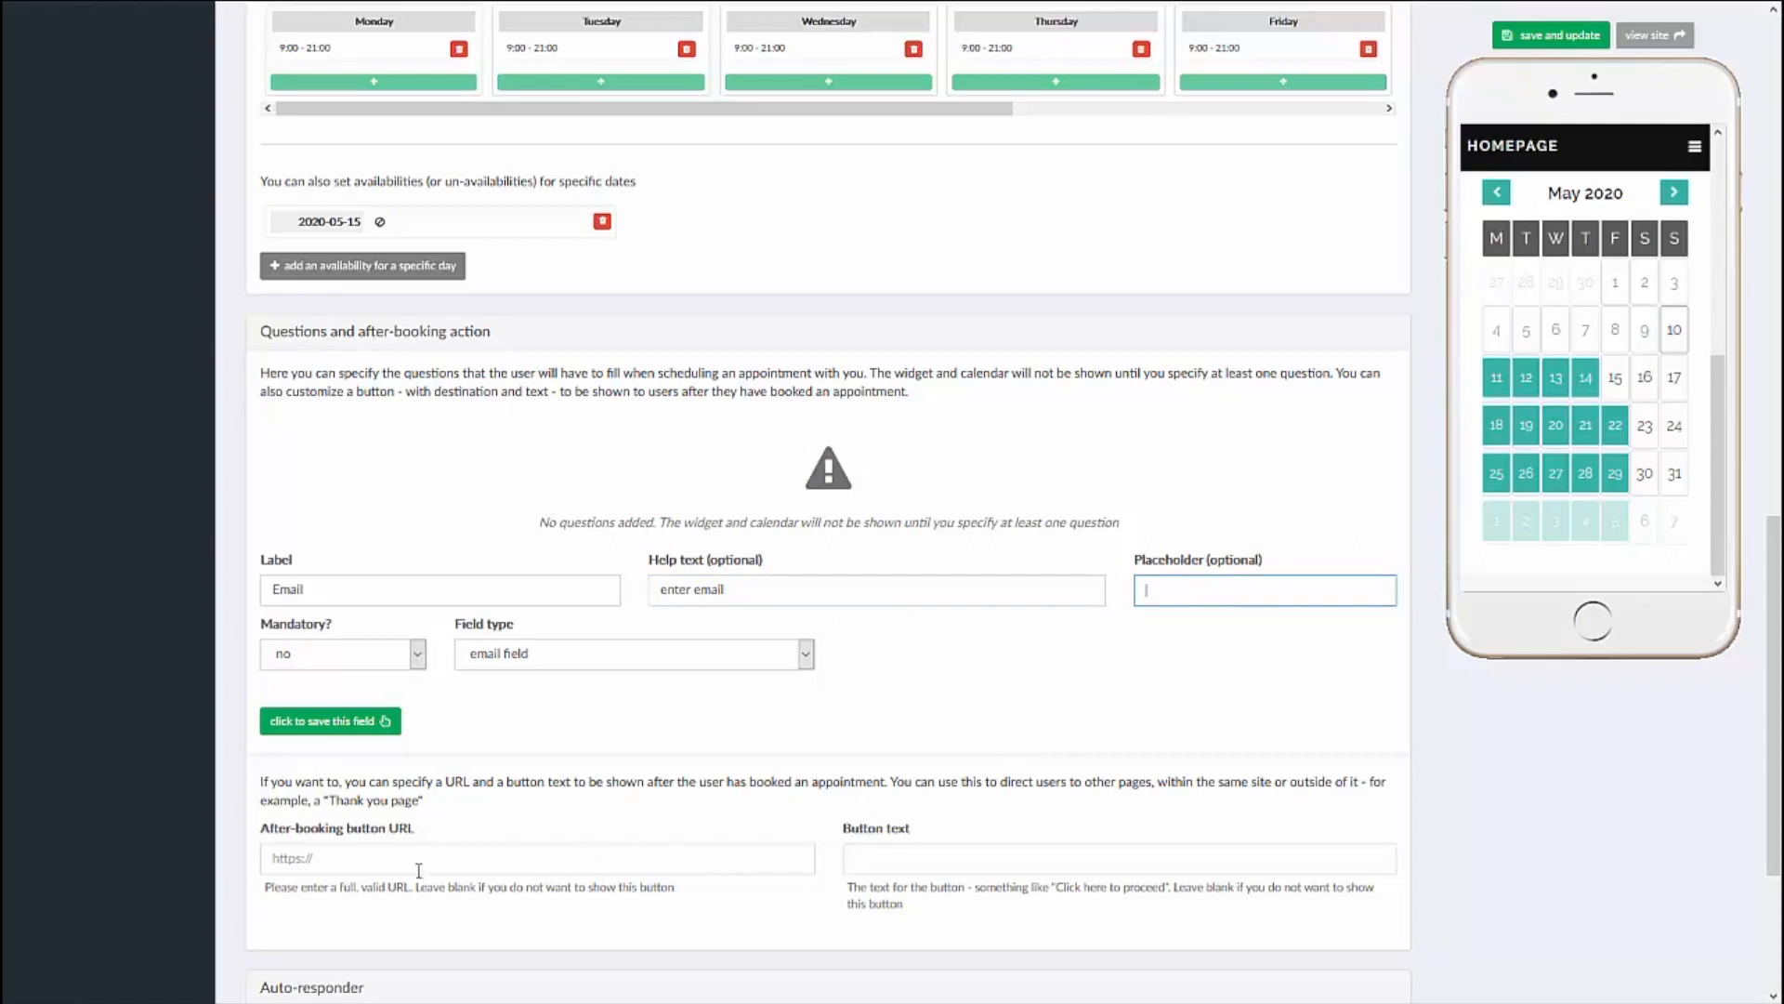
left_click(289, 860)
left_click(305, 861)
left_click(1266, 578)
type("placeholder")
left_click(395, 660)
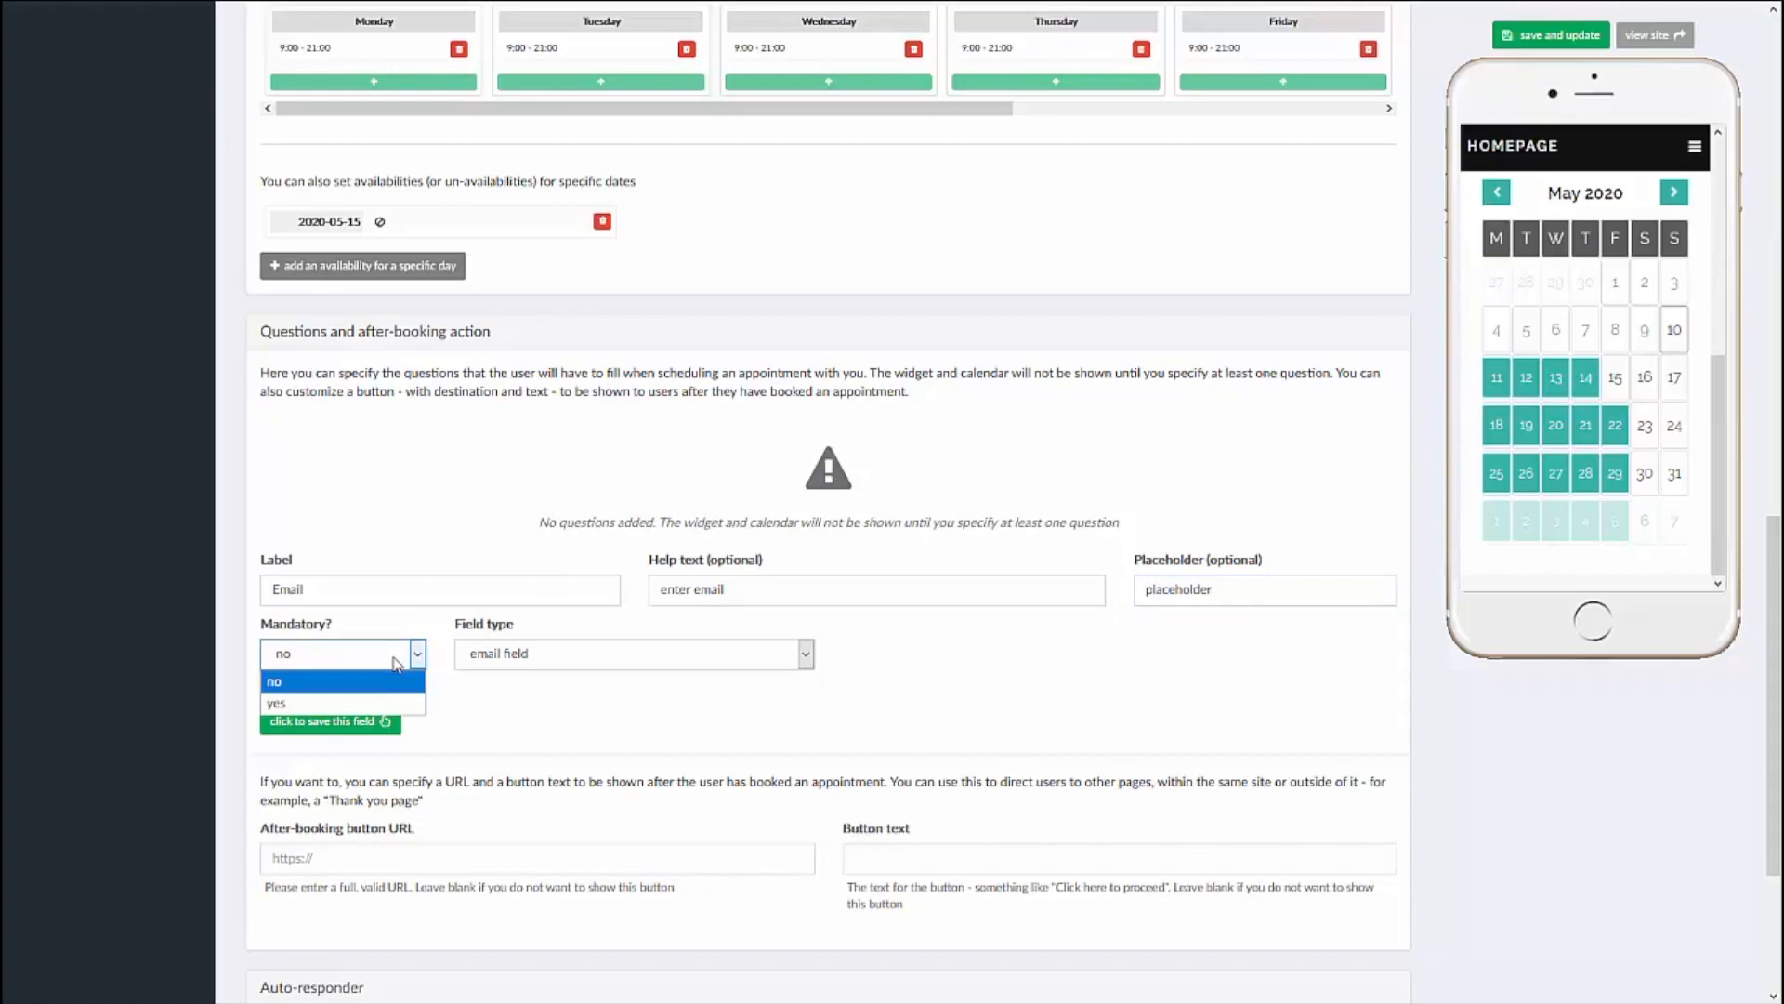
left_click(387, 705)
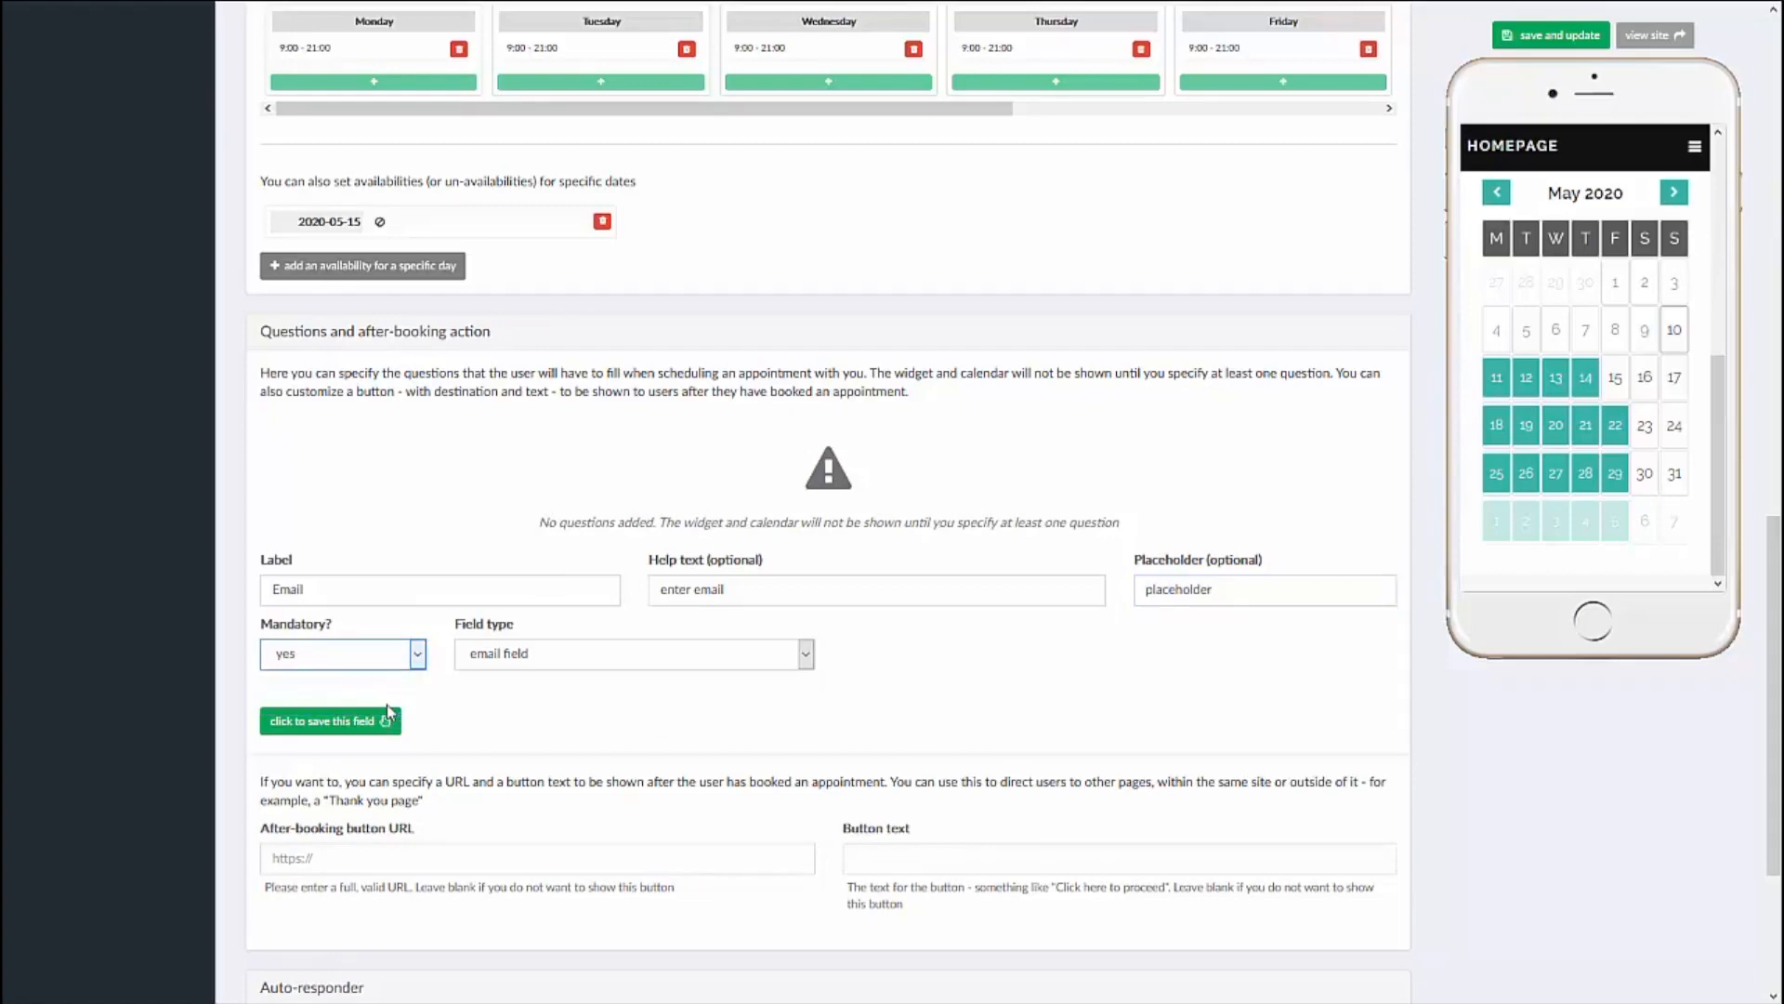
left_click(347, 727)
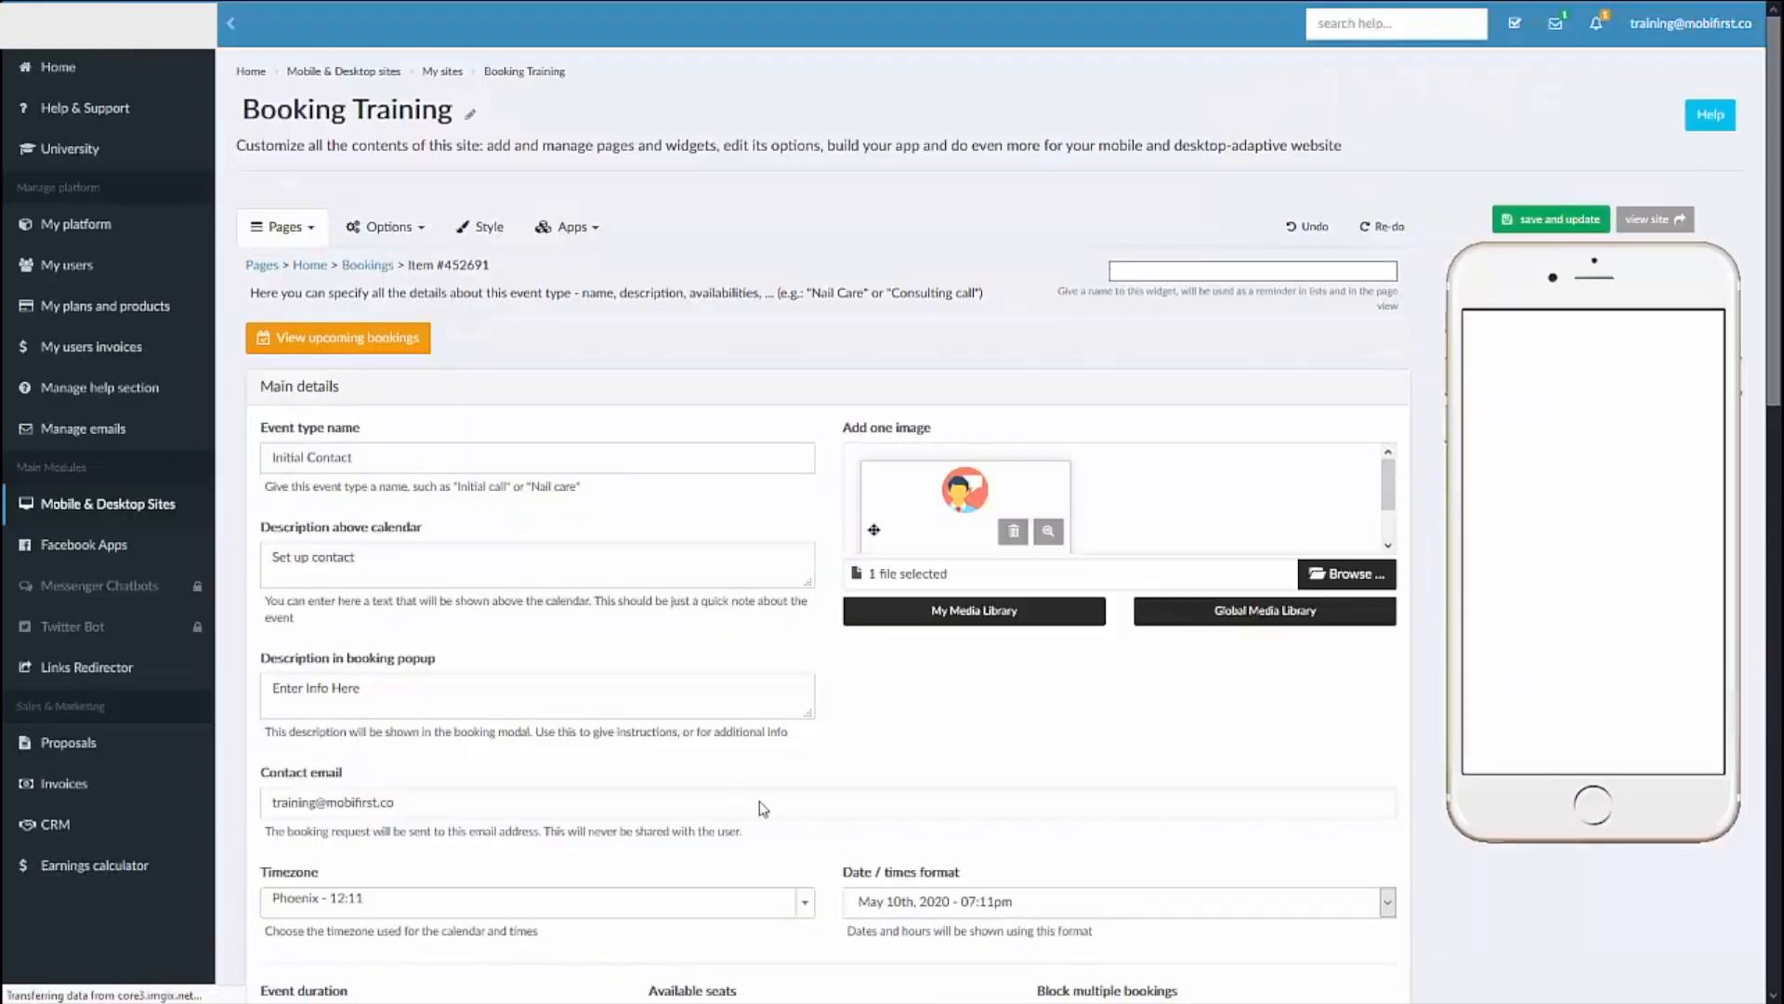
Step: Review the saved Email question, the after-booking button settings and the auto-responder option of the event type
scroll(618, 606, "down", 9)
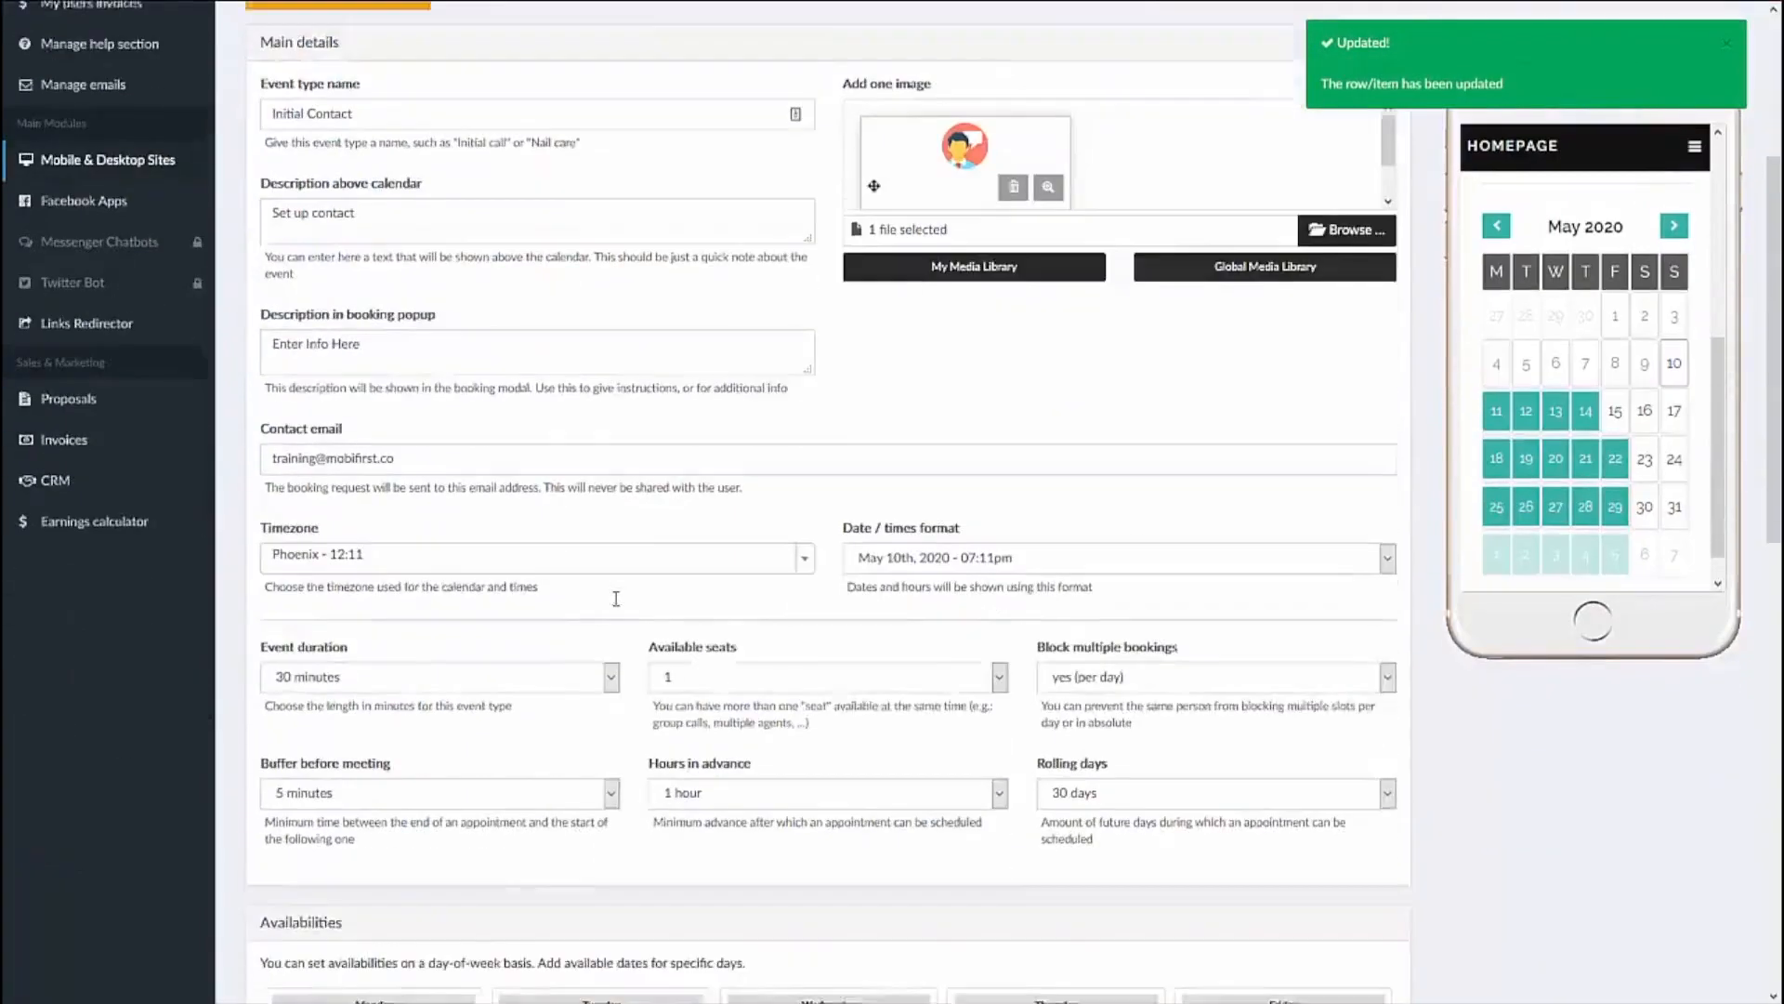
scroll(618, 606, "down", 5)
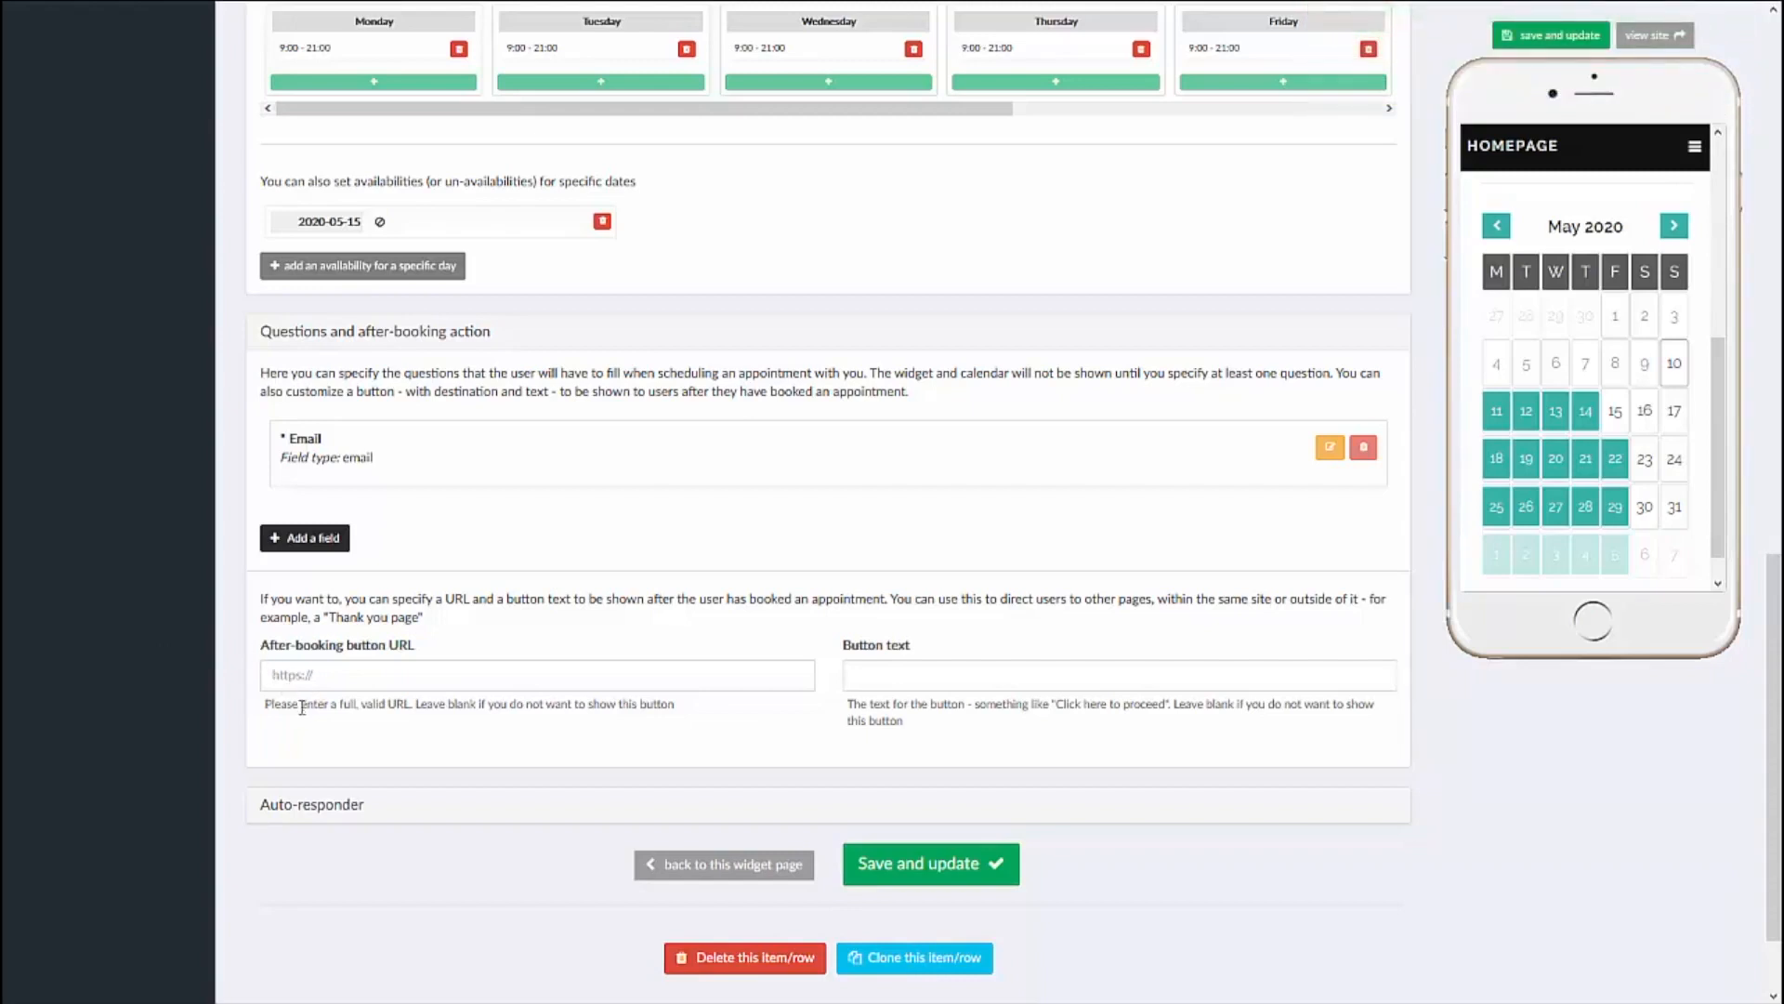
left_click(304, 676)
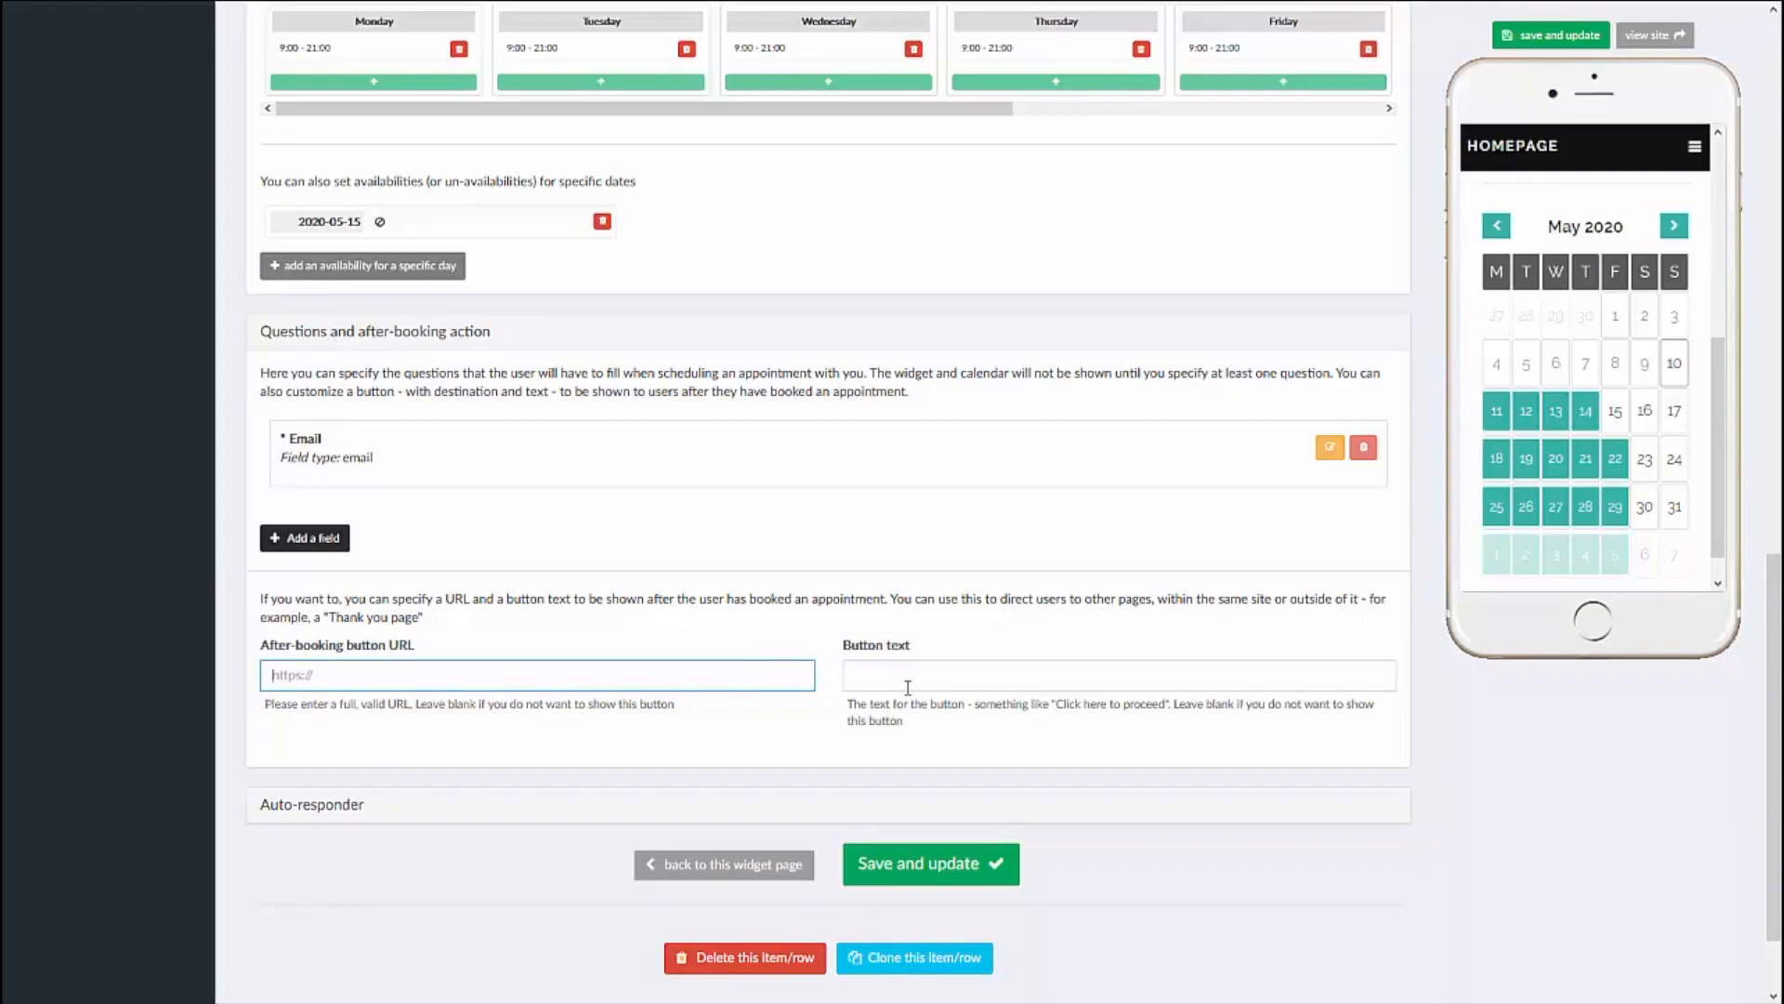
scroll(192, 341, "up", 15)
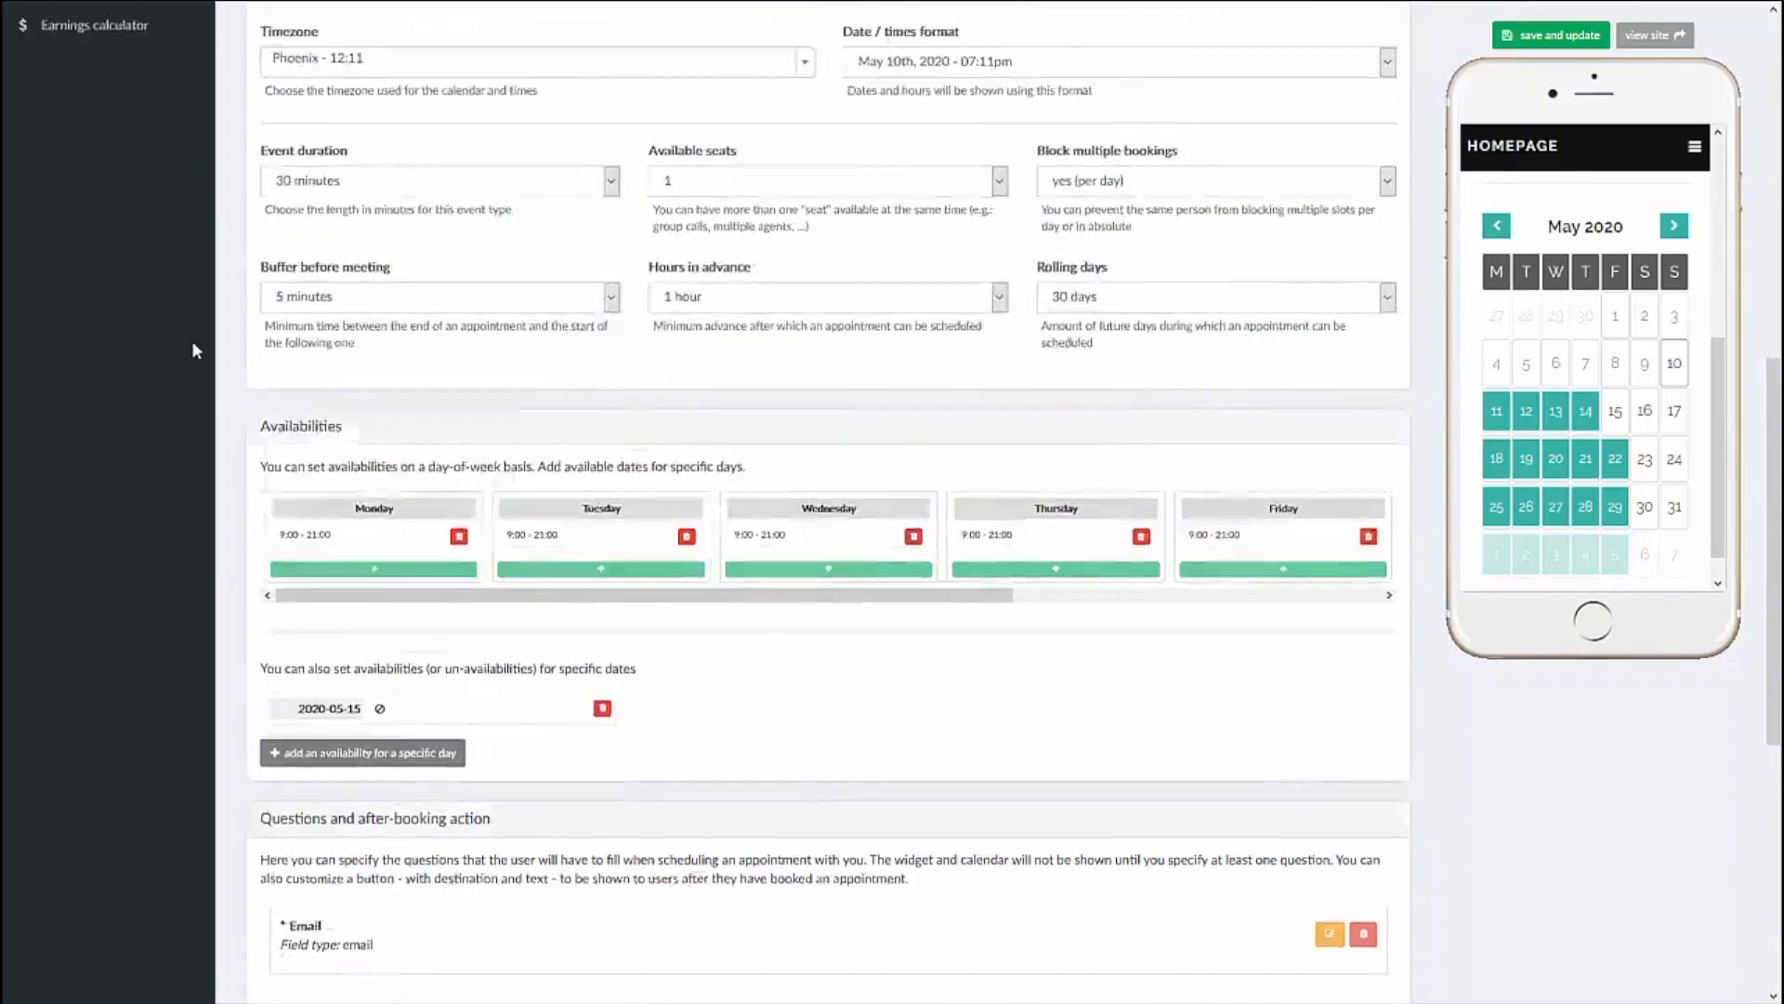
scroll(343, 229, "down", 8)
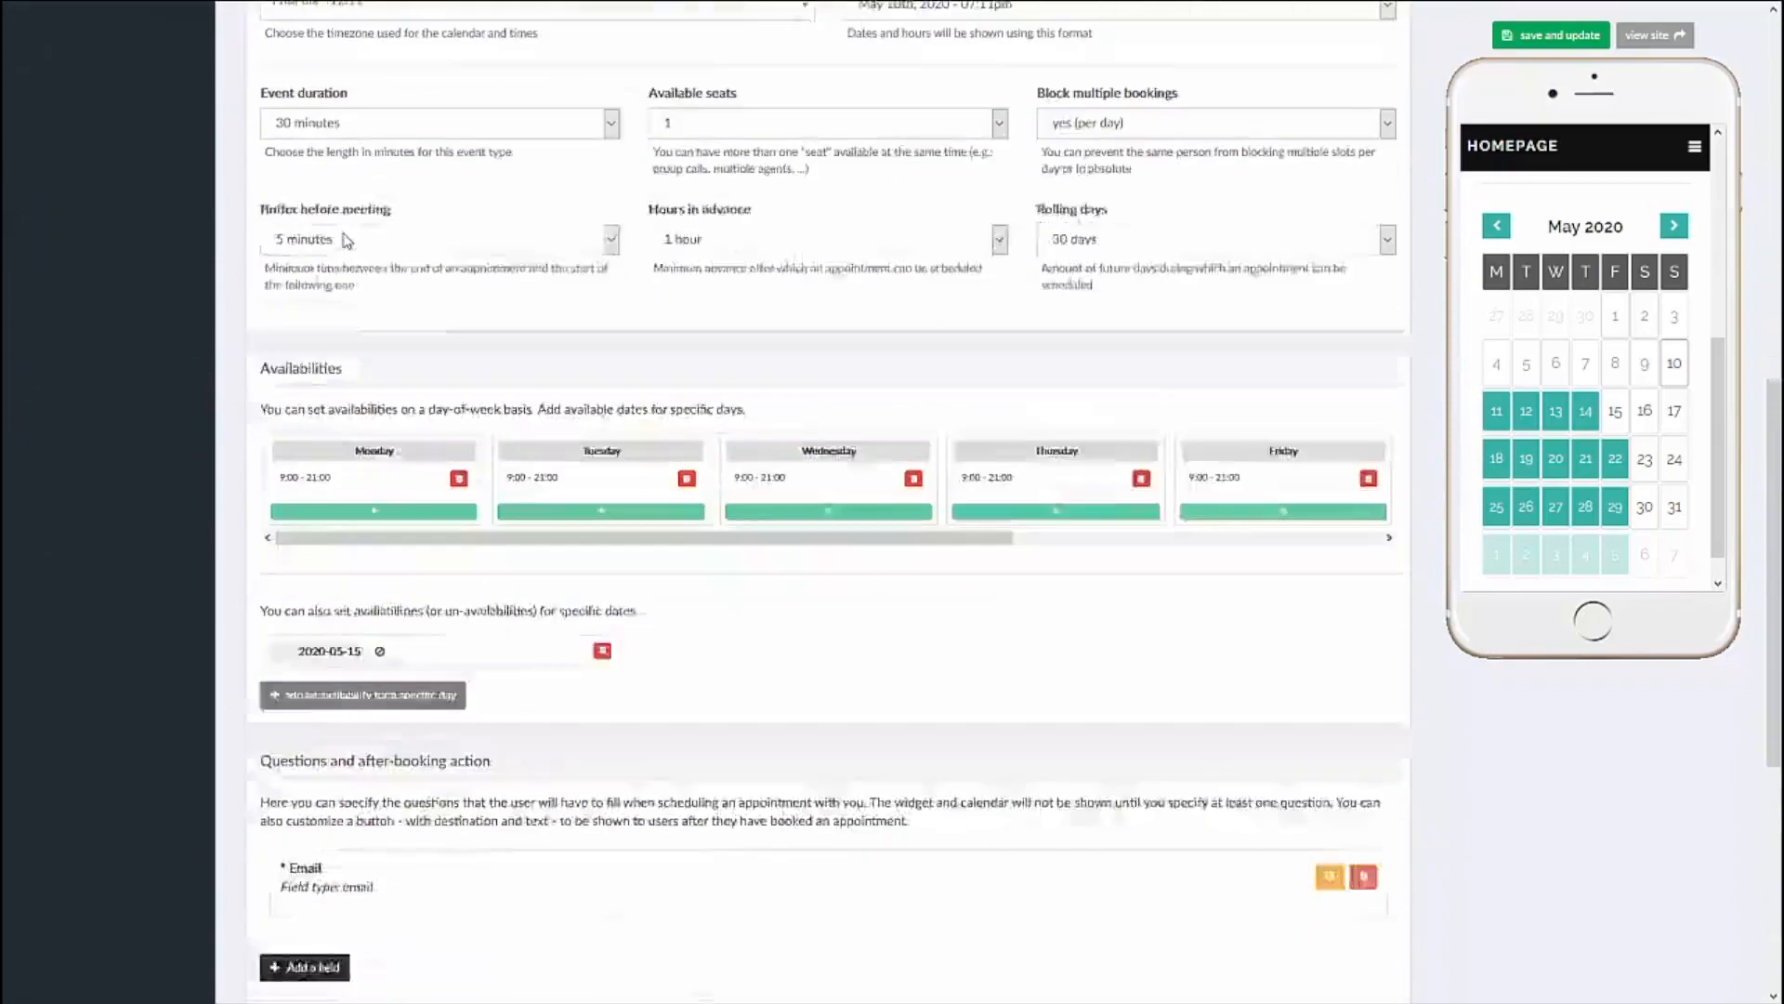
scroll(133, 291, "down", 4)
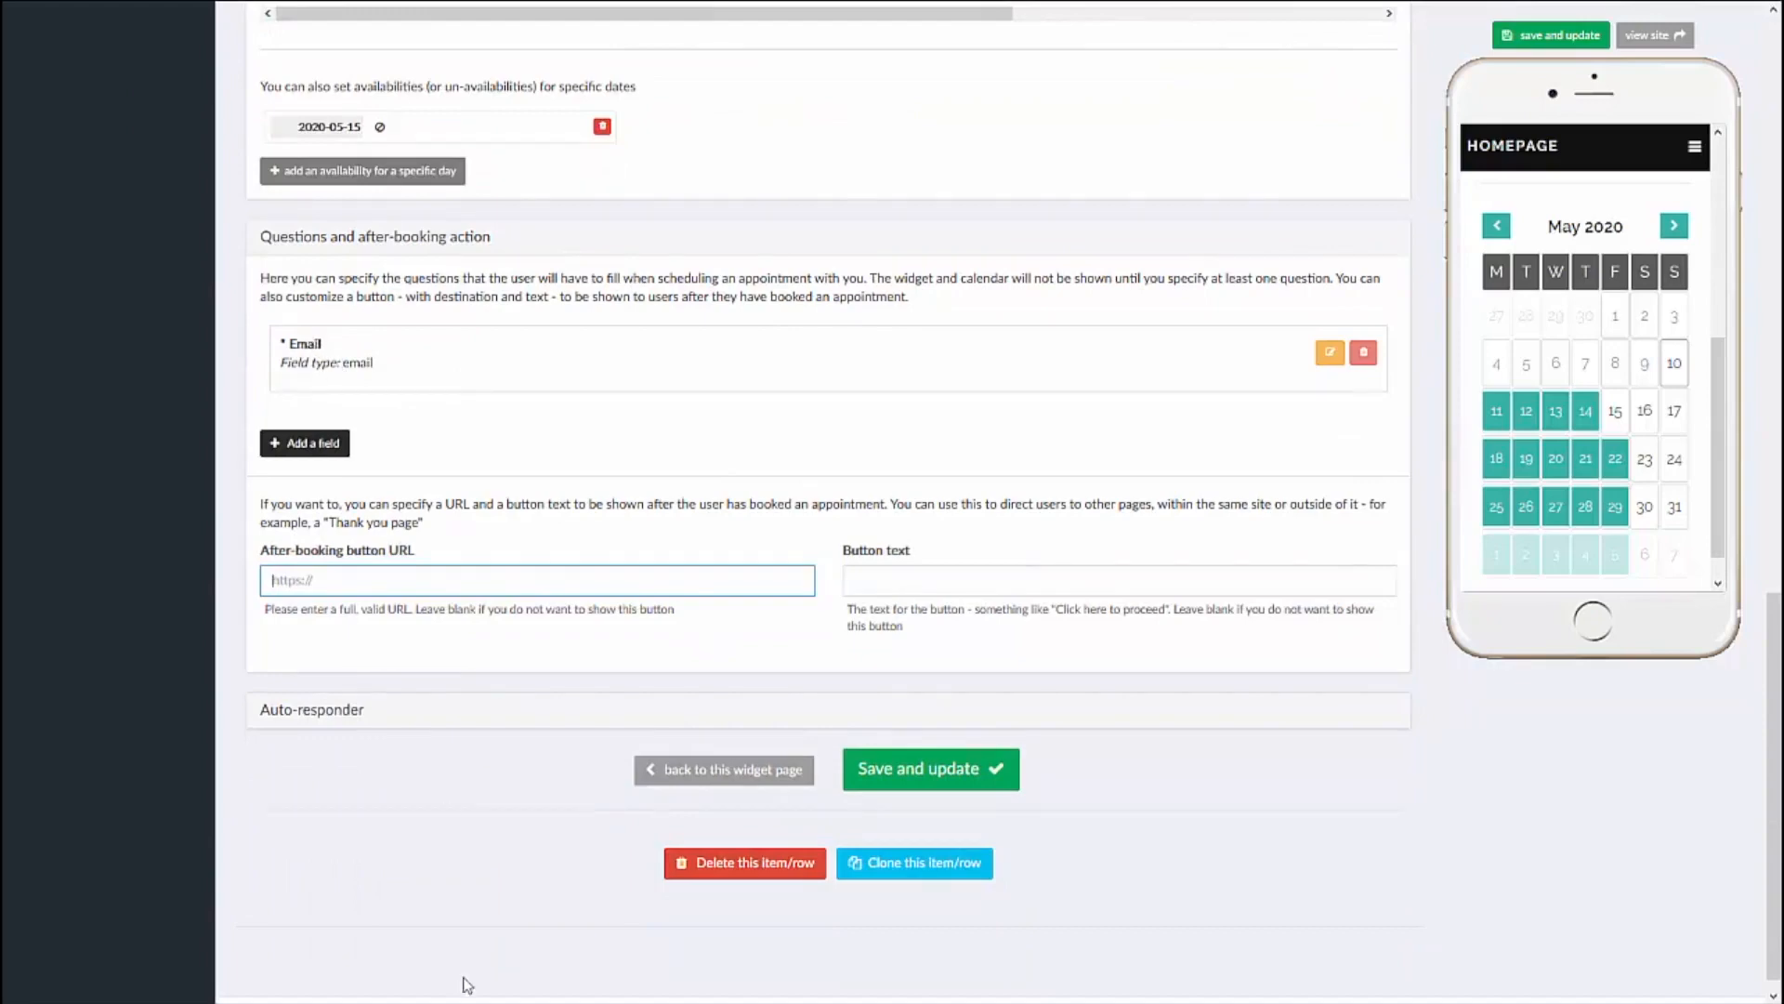
left_click(300, 717)
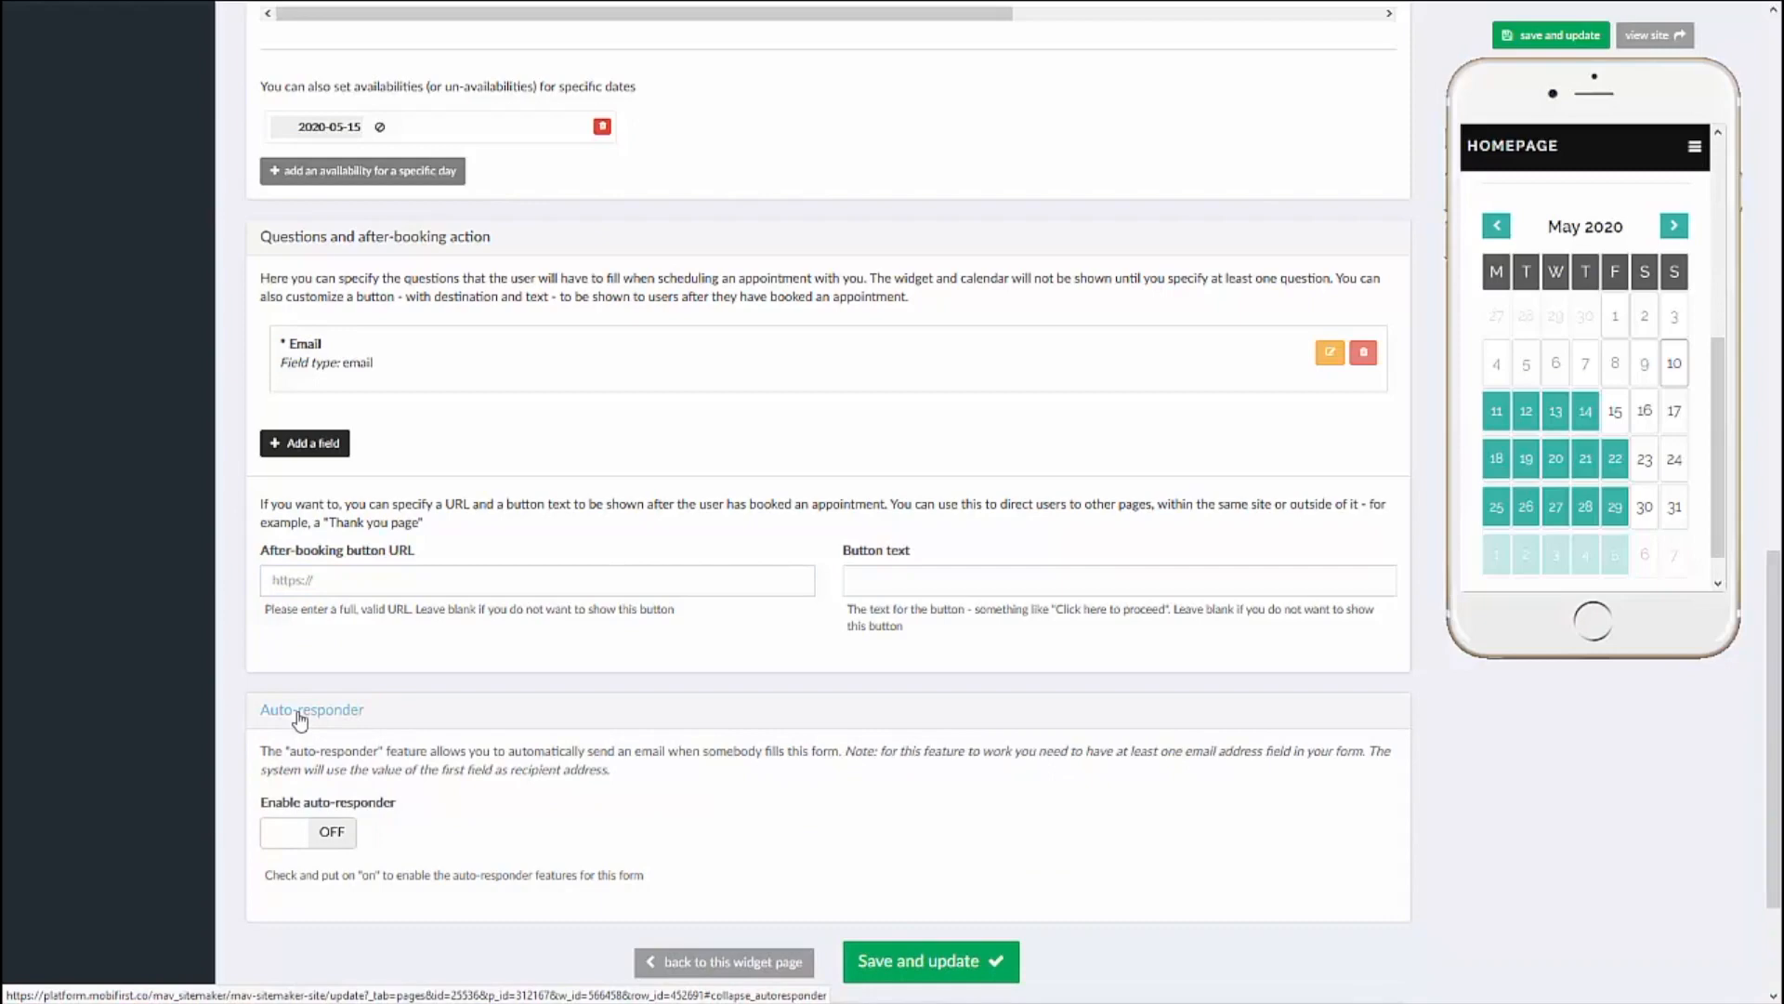
left_click(300, 717)
Step: Save and update the event type and open the live site
left_click(913, 791)
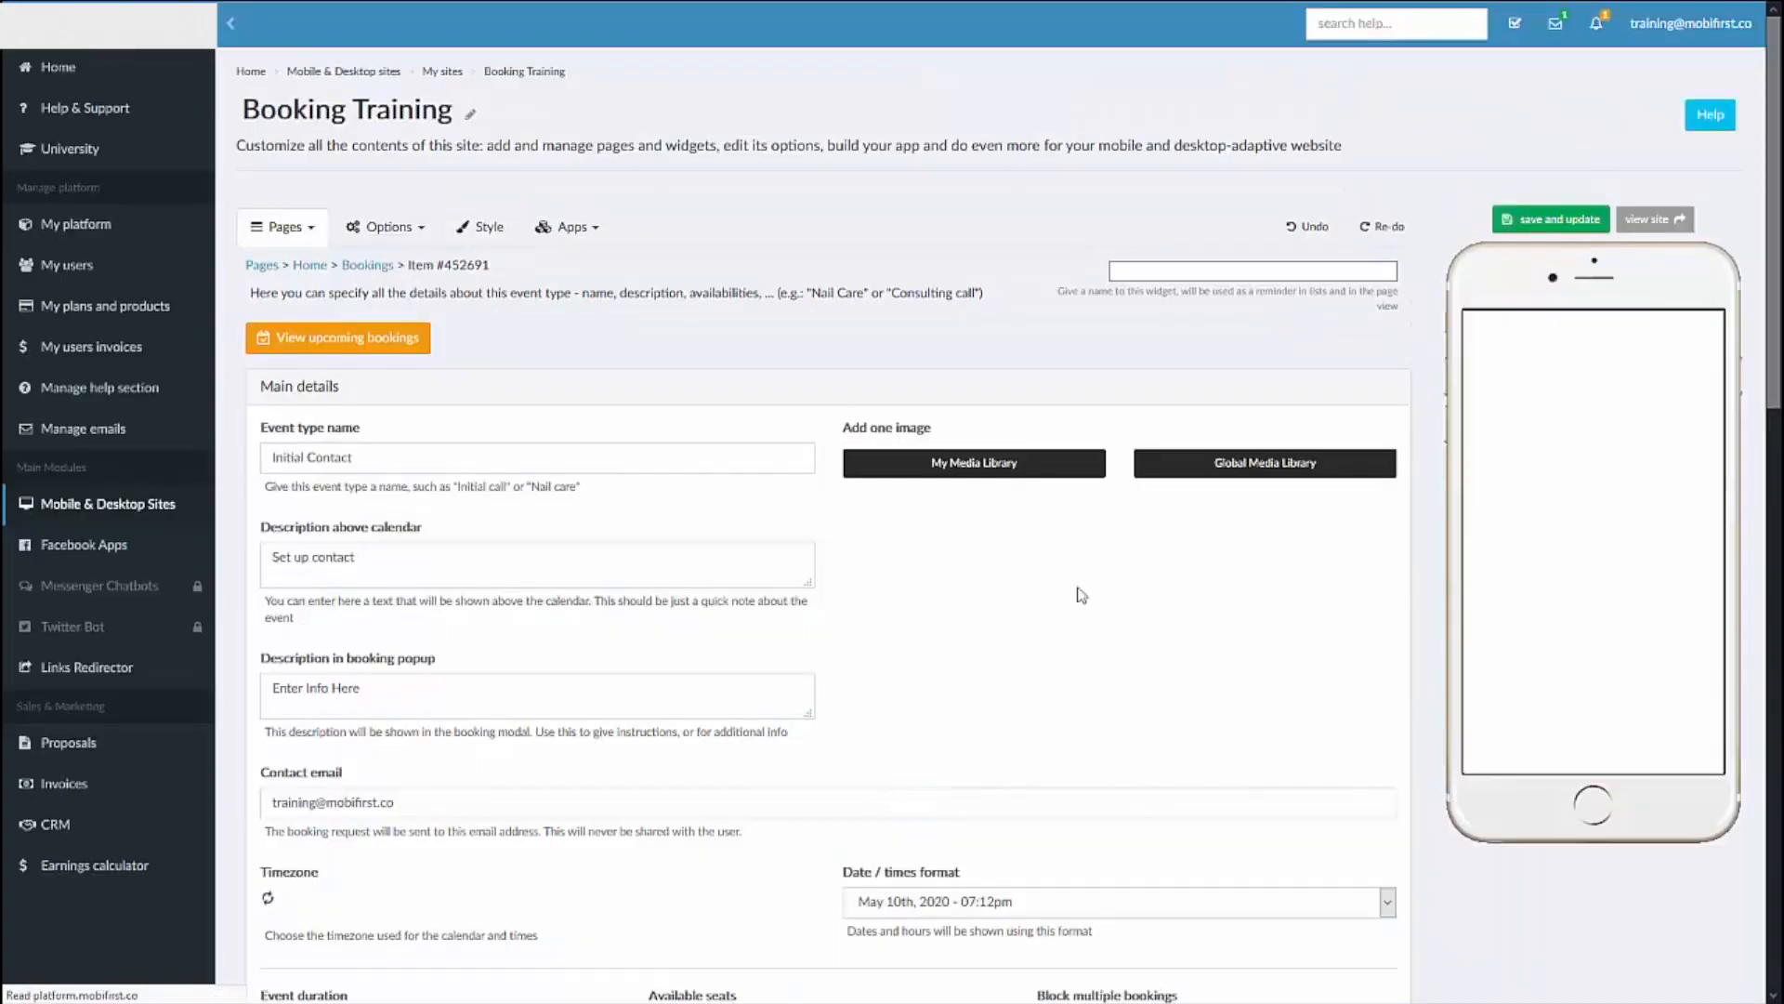
left_click(1652, 228)
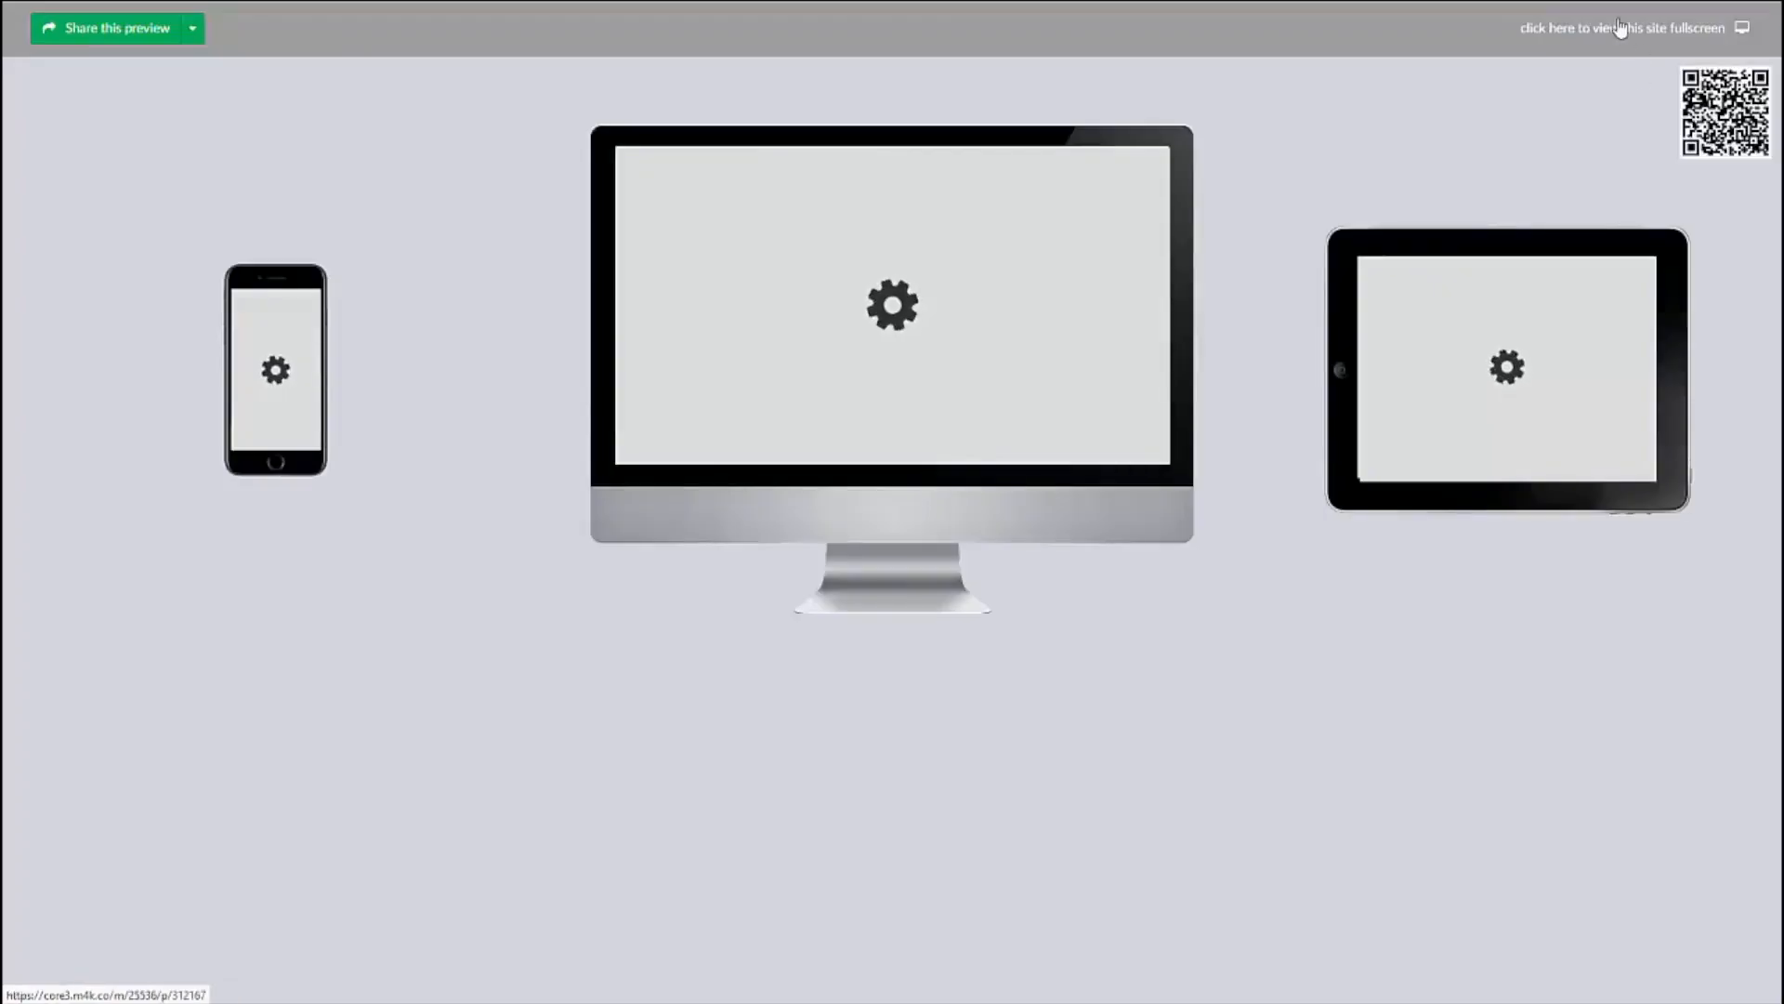
left_click(1620, 28)
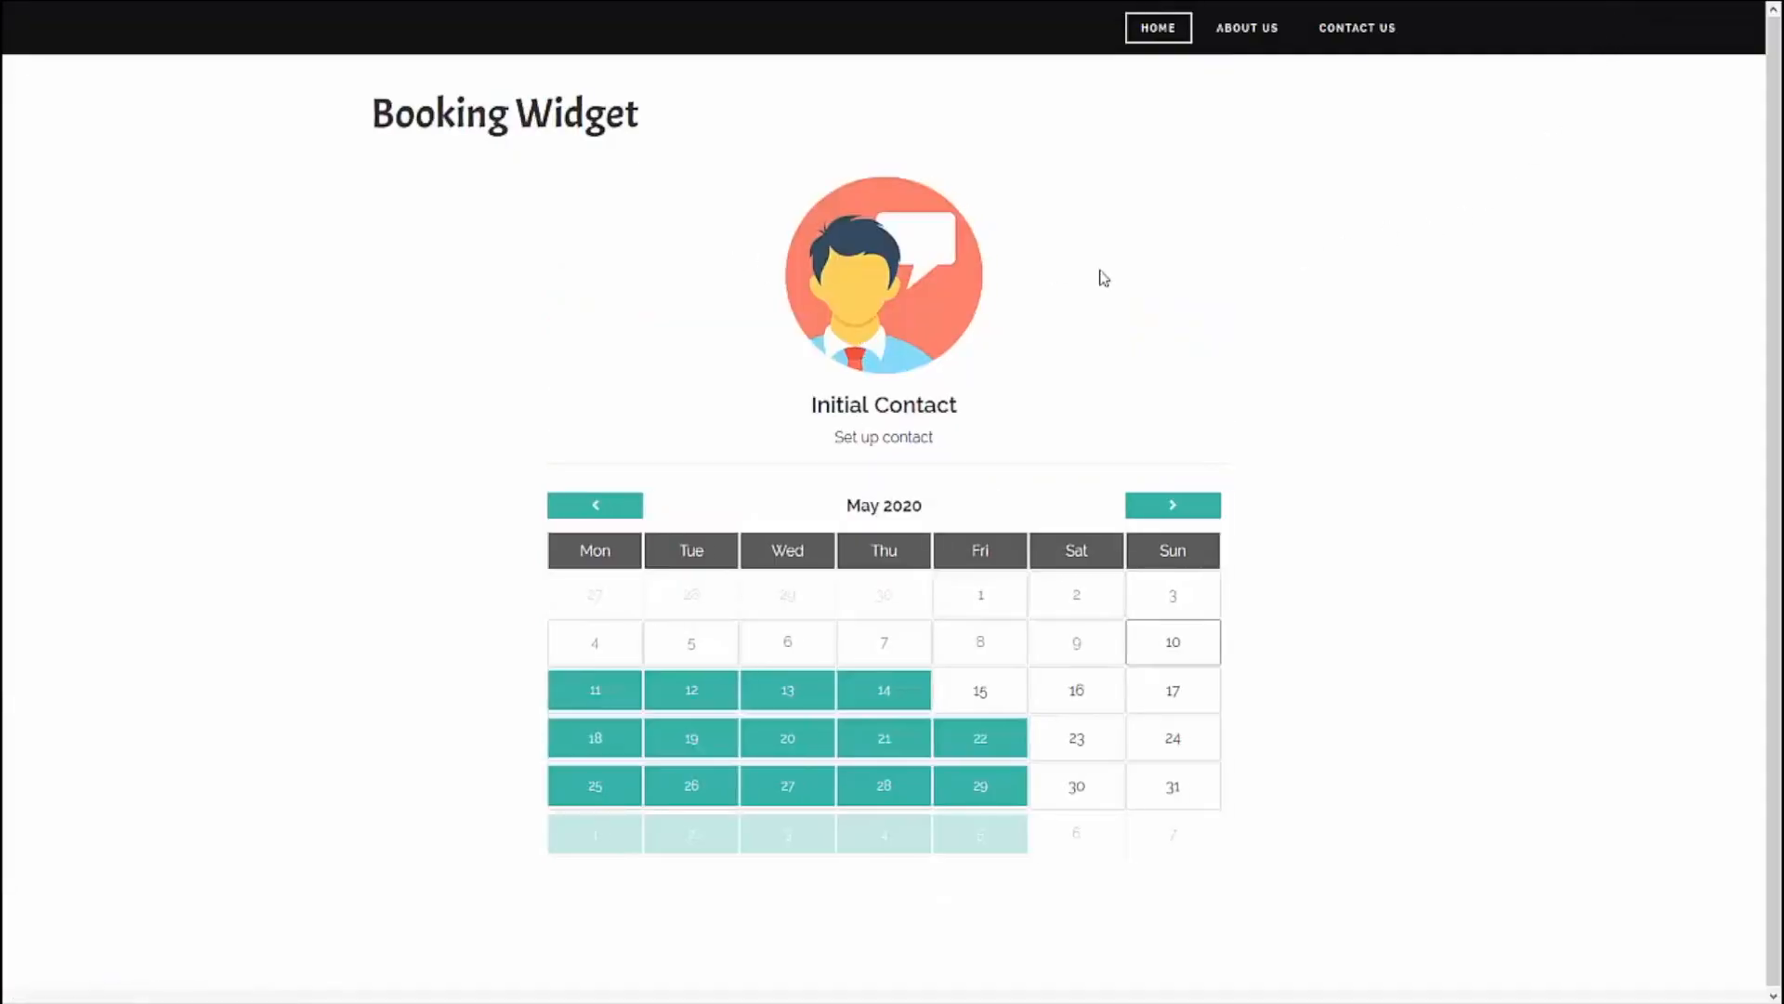
Step: Check the event name and the available days for June 2020 on the live calendar, and return to May
left_click_drag(1056, 410, 782, 415)
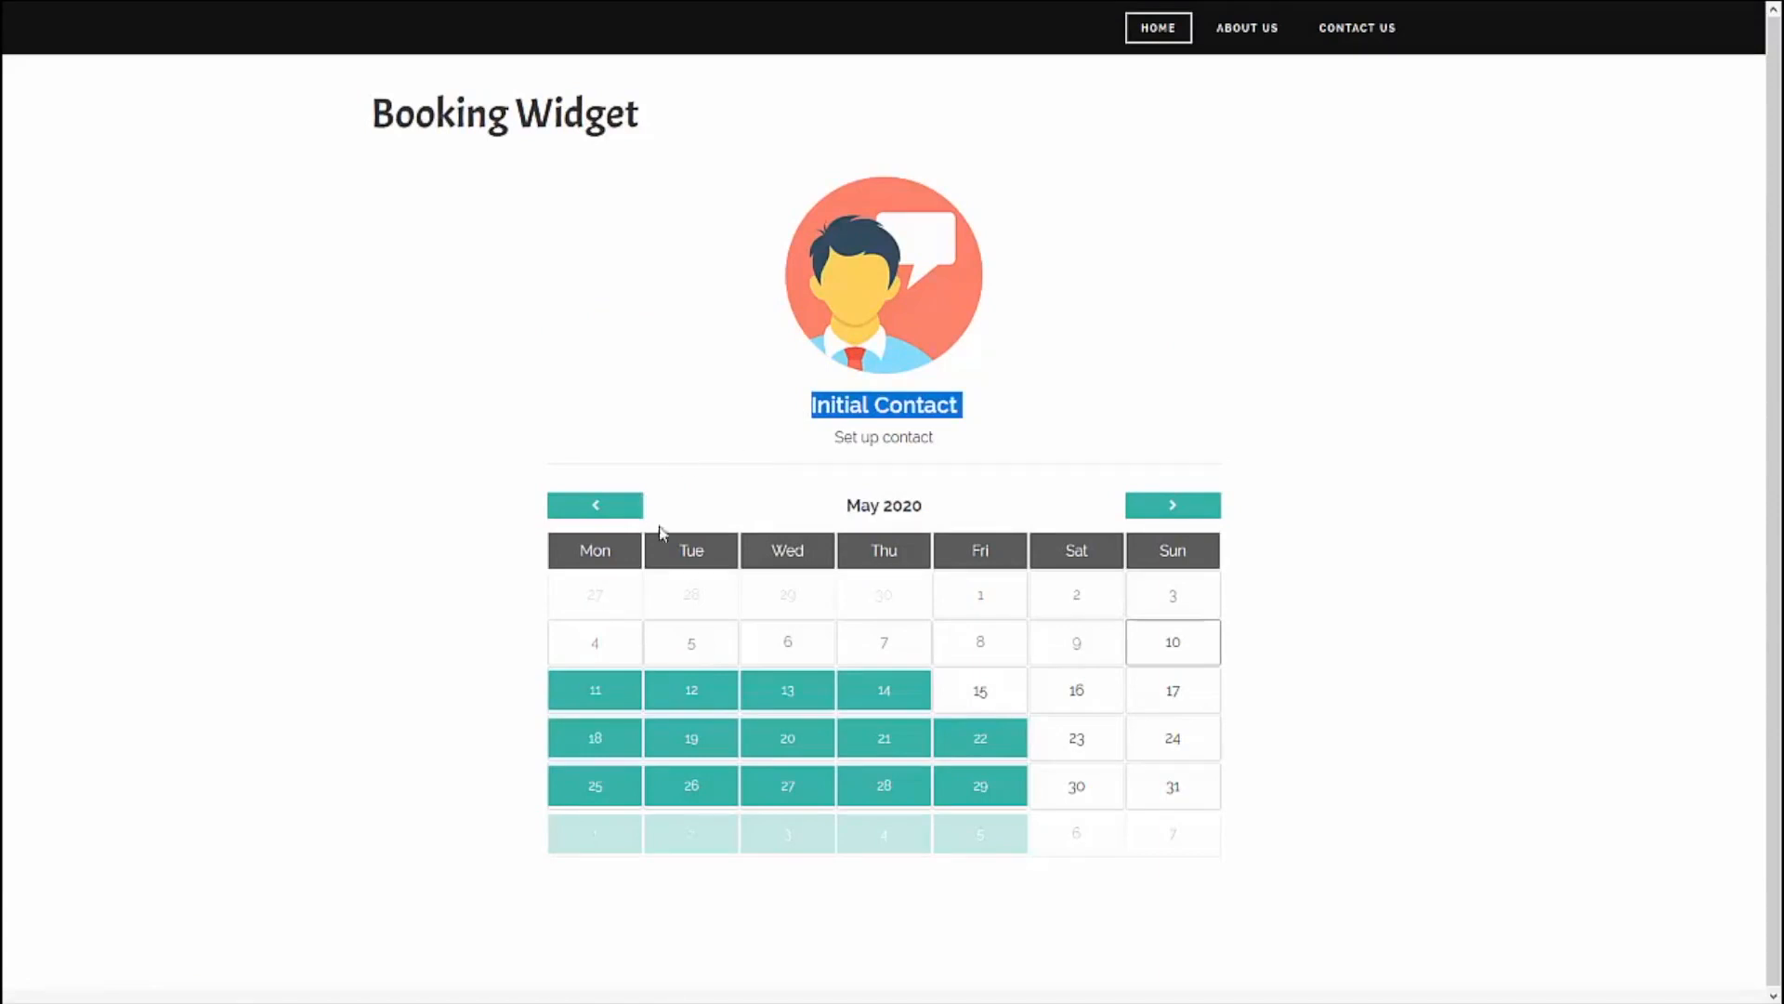
left_click(1193, 511)
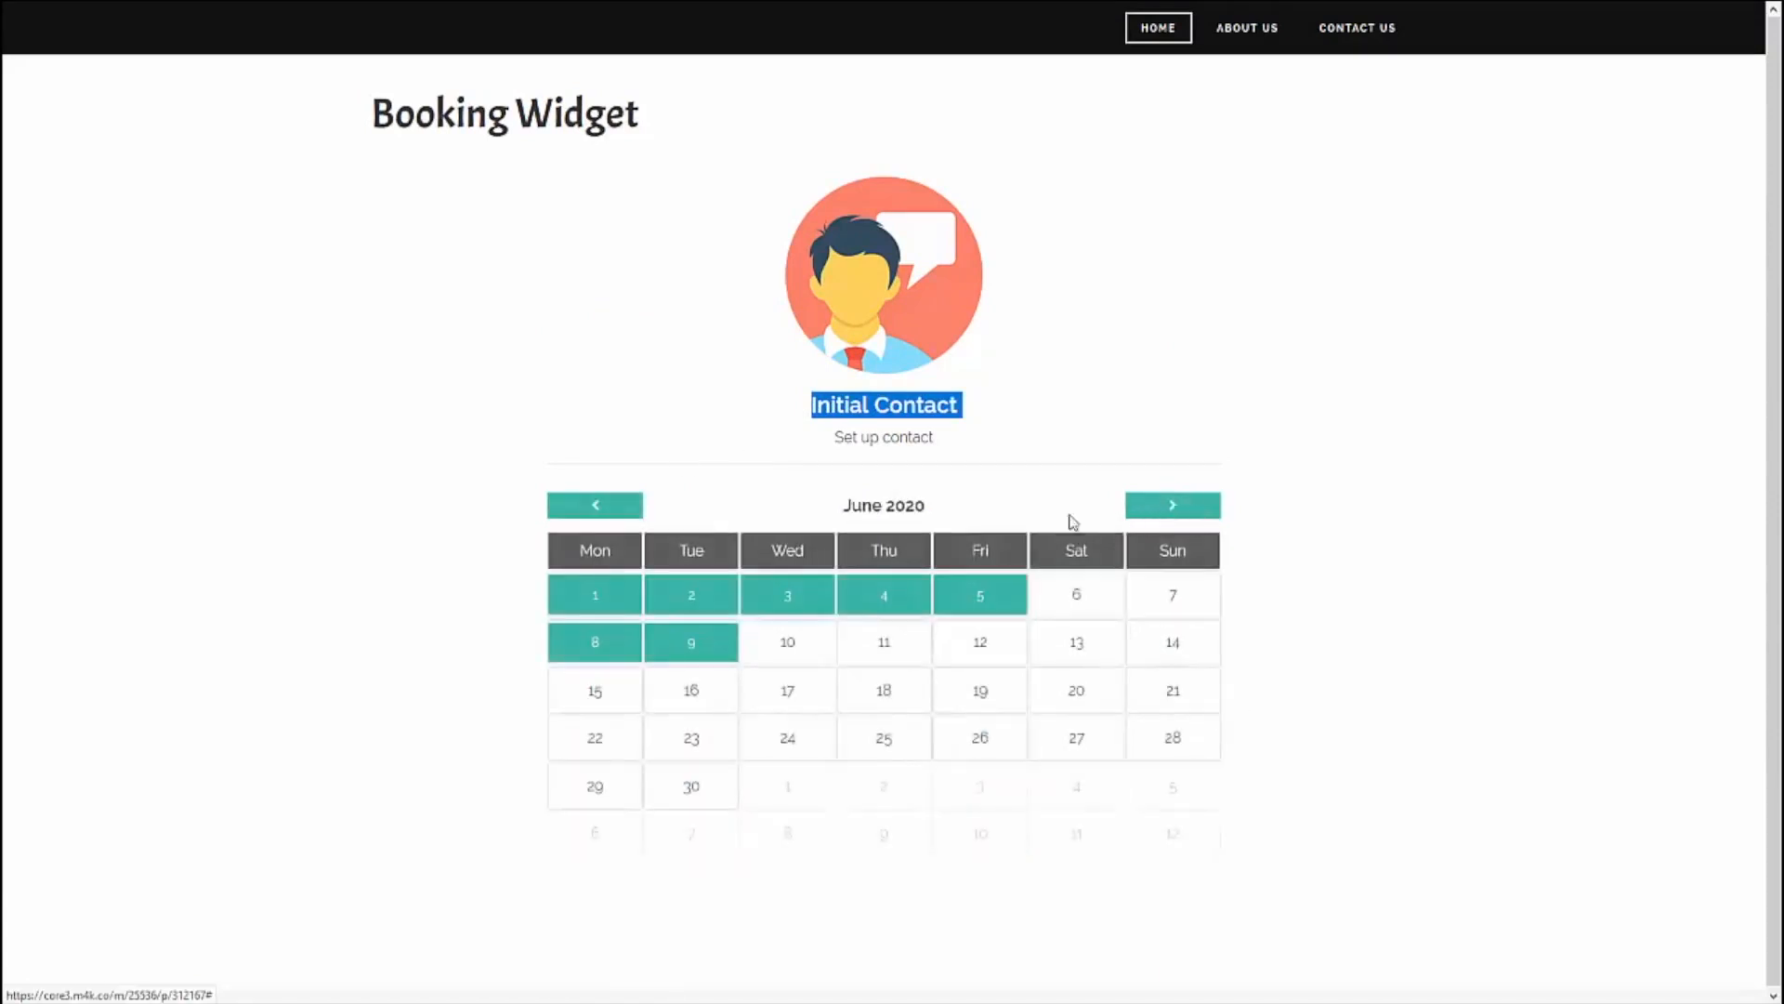
left_click(596, 506)
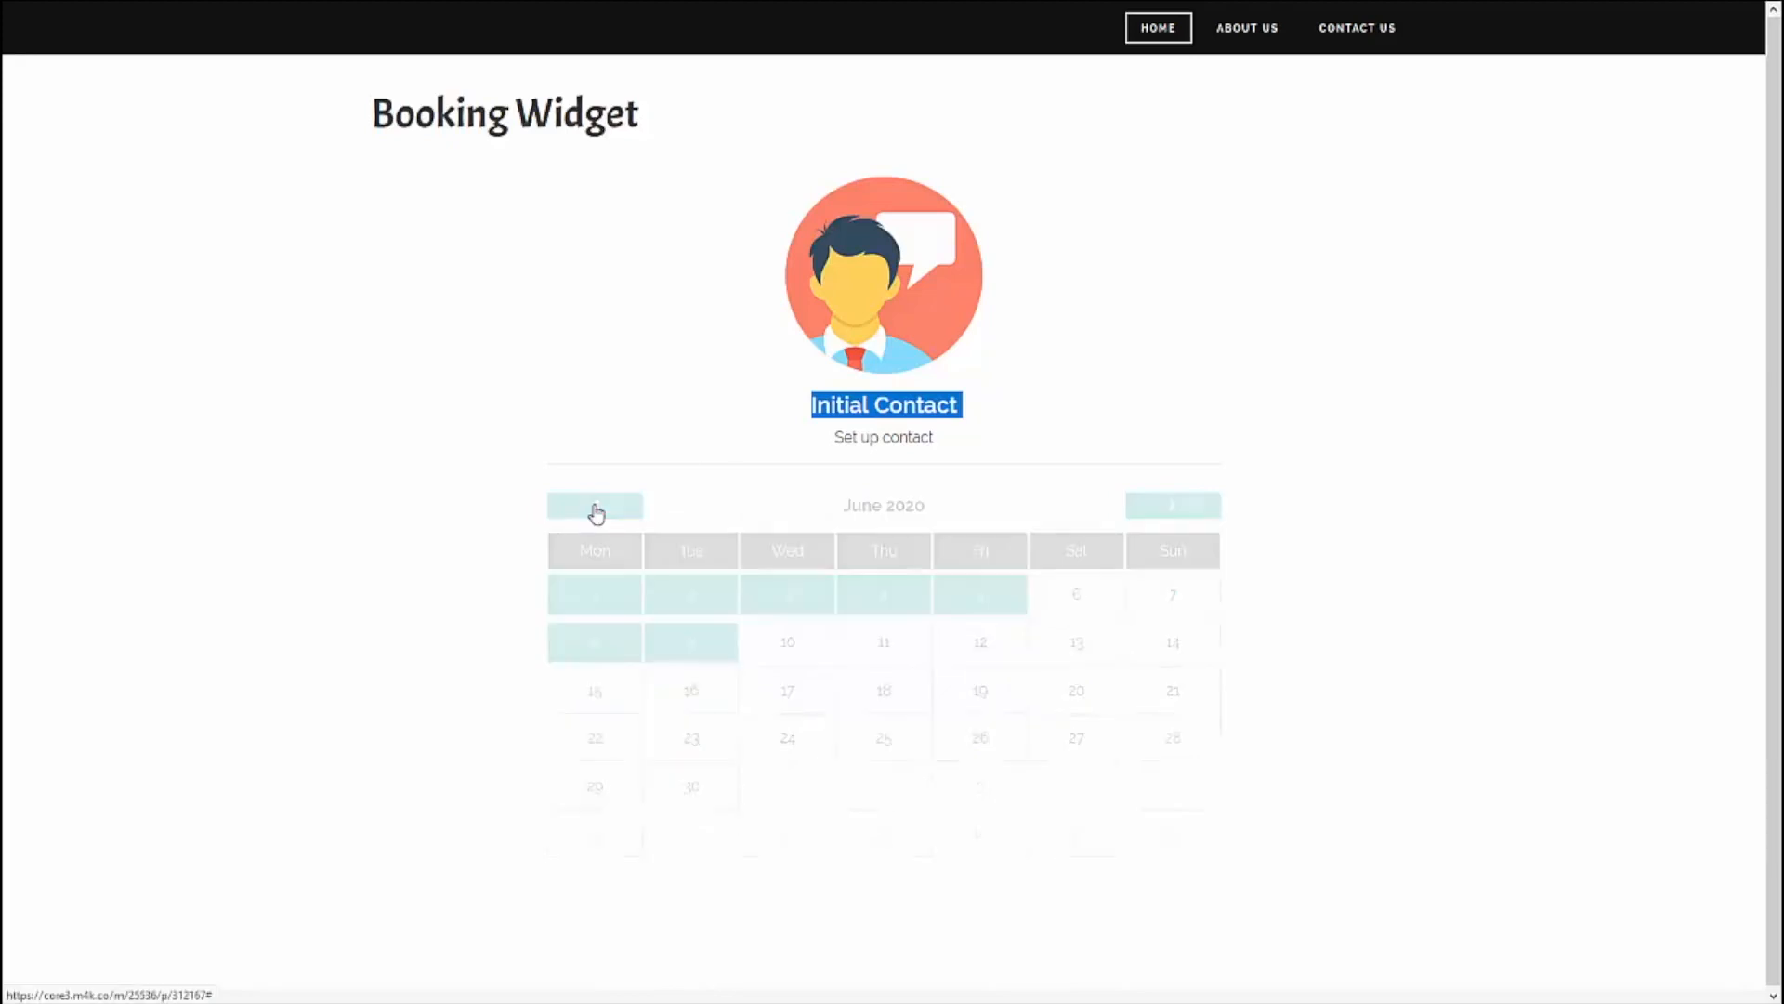
Step: Open the booking form for May 21, 2020 and choose the 12:30pm time slot
left_click(874, 741)
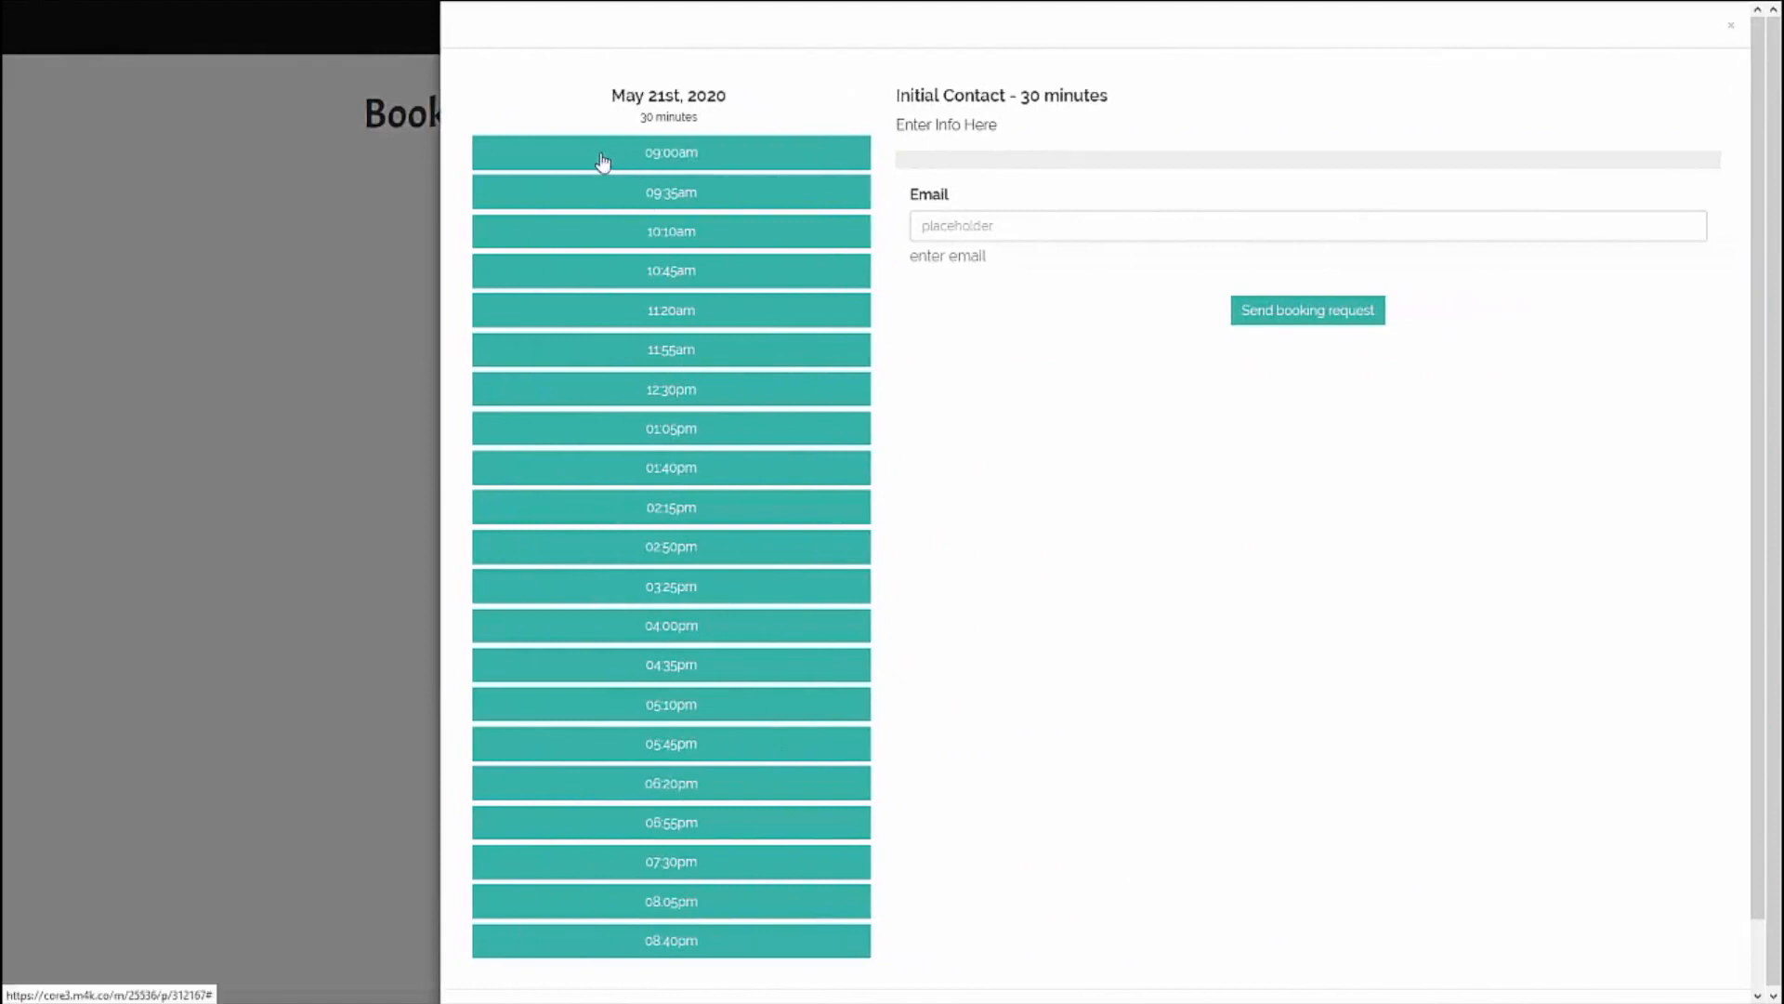
left_click_drag(793, 119, 621, 121)
left_click(683, 395)
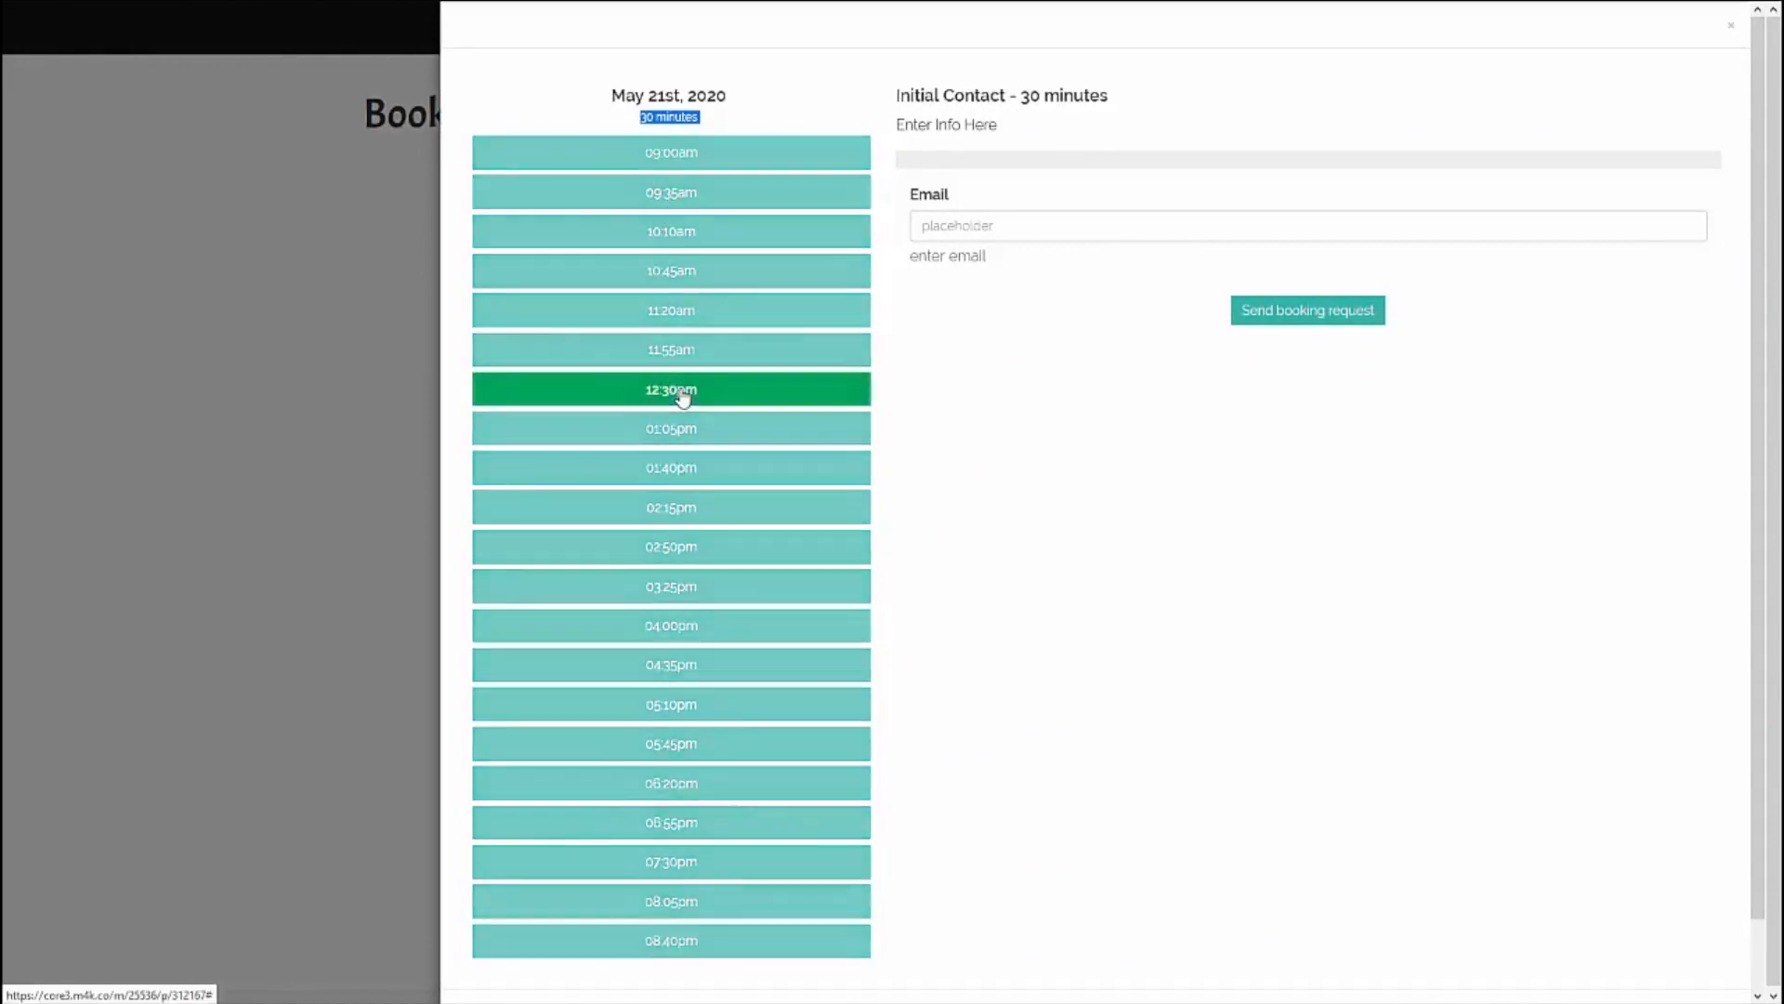
Step: Check the Email question's label and help text, fill in the visitor's email address and send the booking request
left_click(972, 188)
left_click_drag(953, 203, 911, 207)
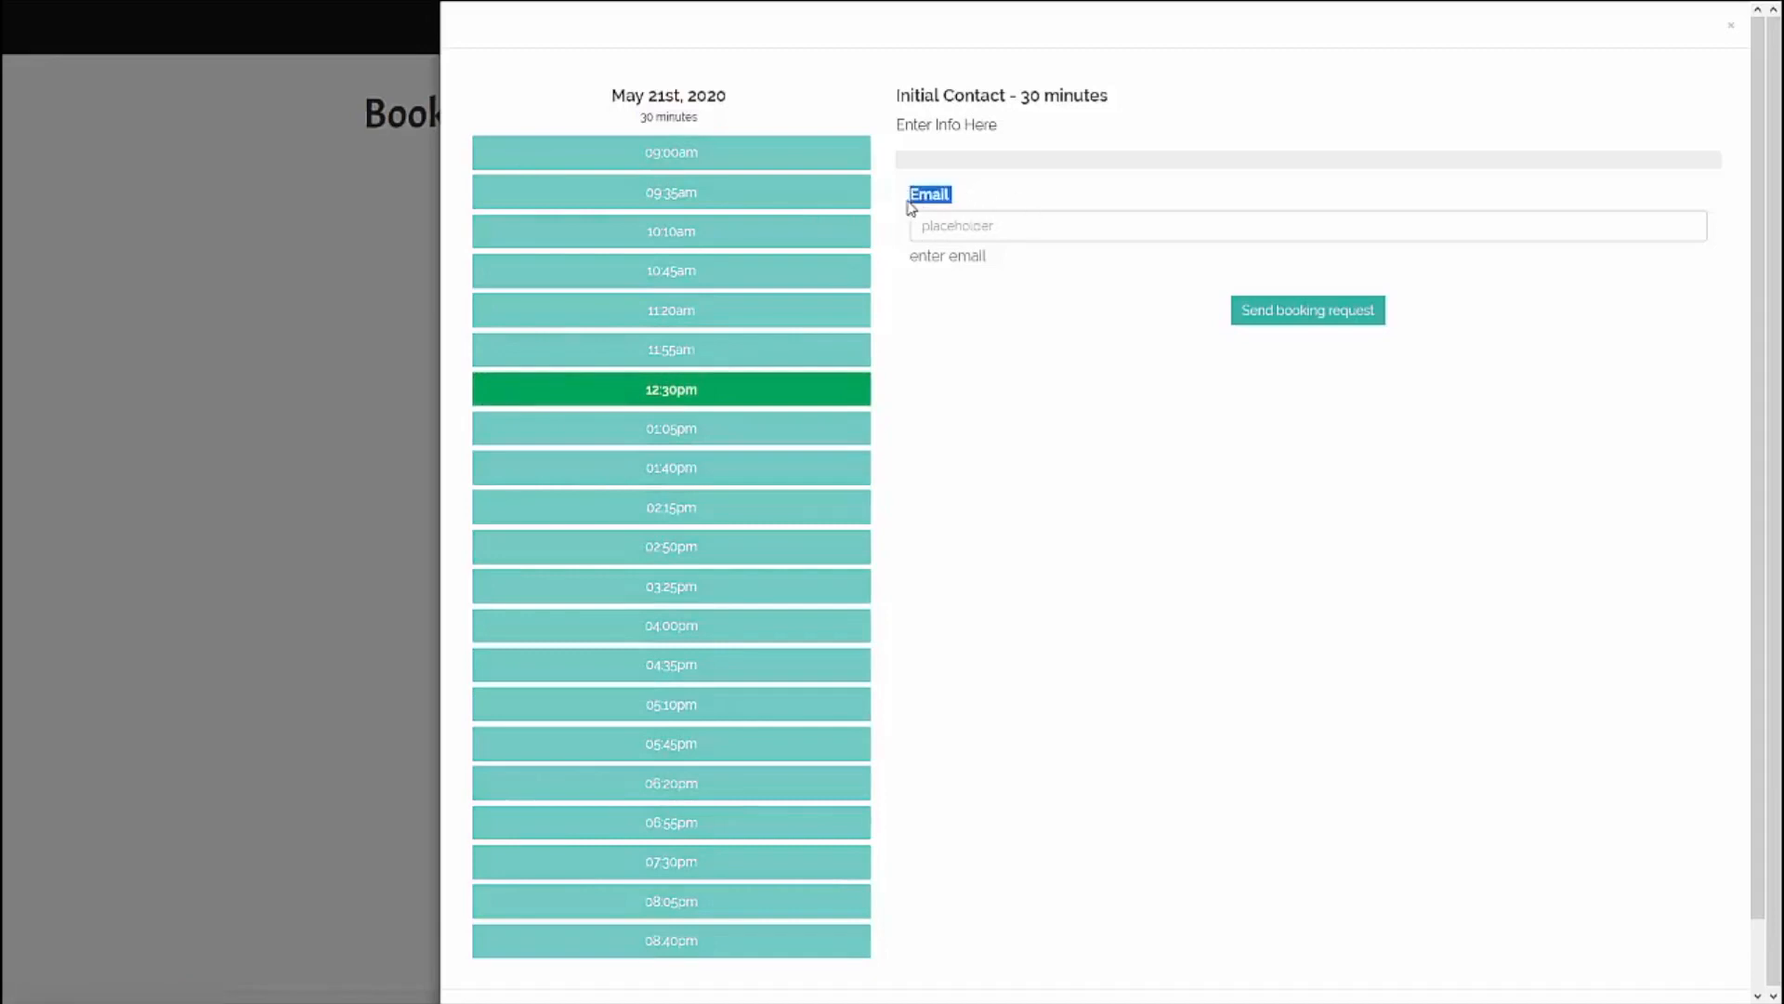
left_click_drag(990, 260, 908, 261)
left_click(950, 224)
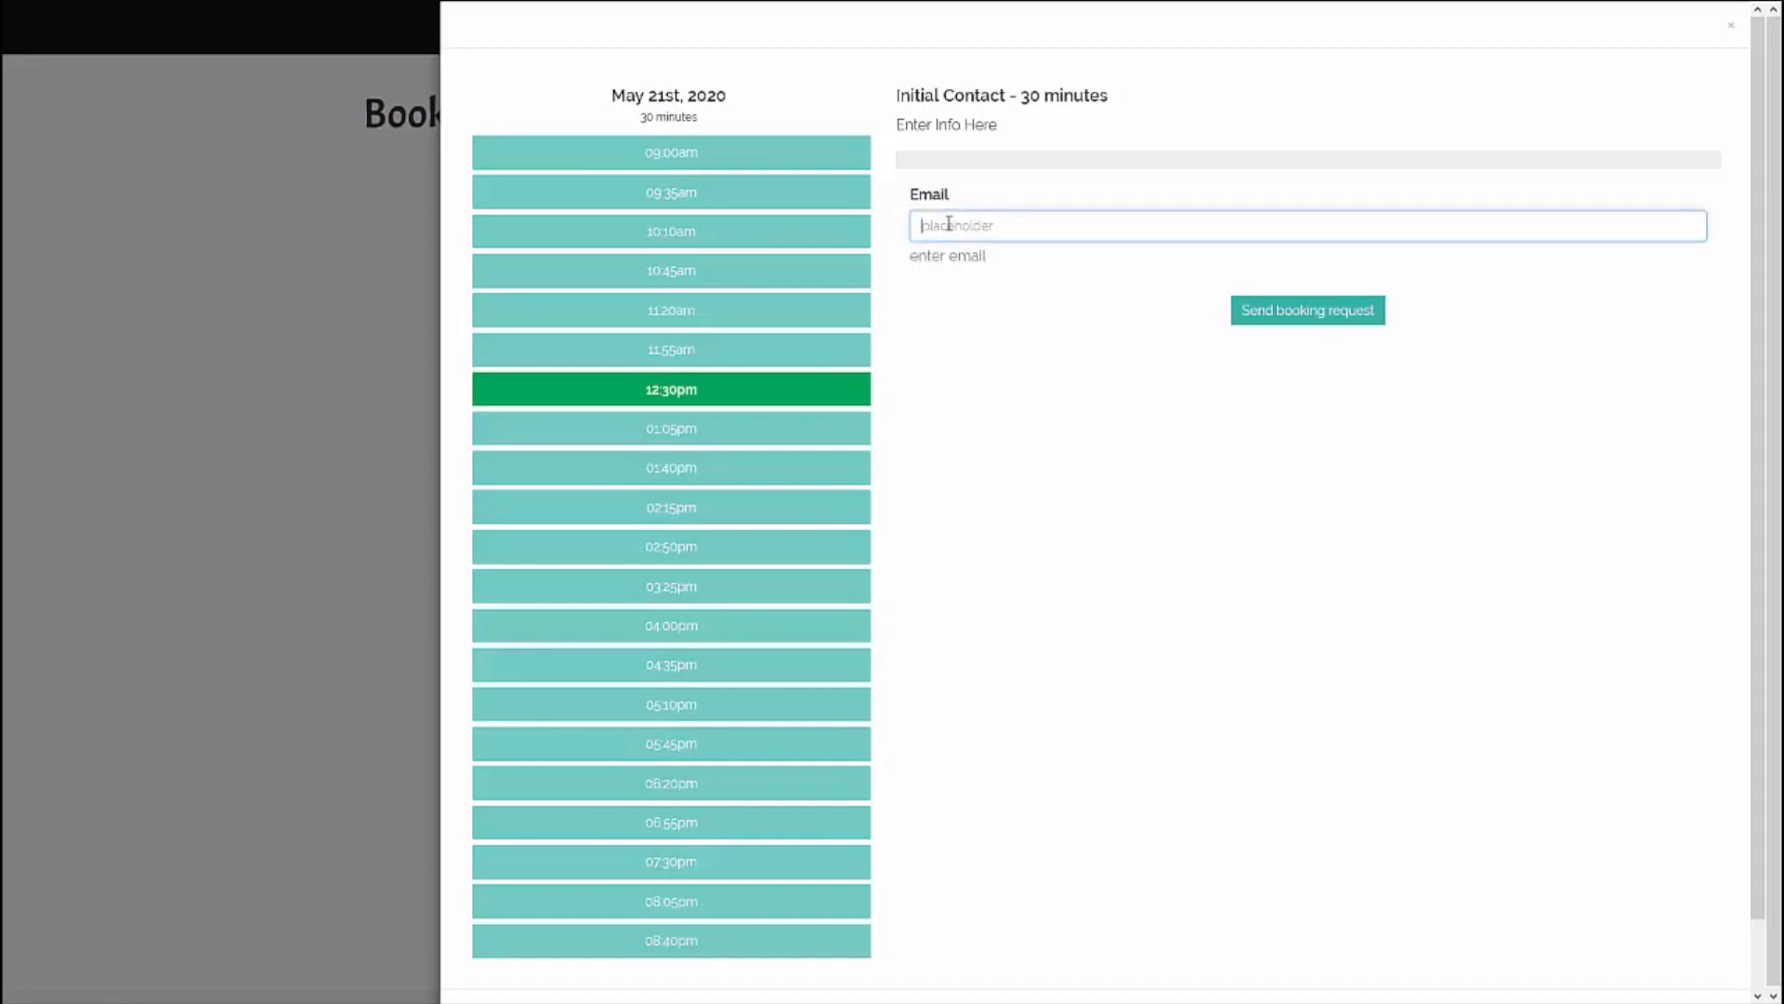
type("email@email.com")
left_click(1360, 318)
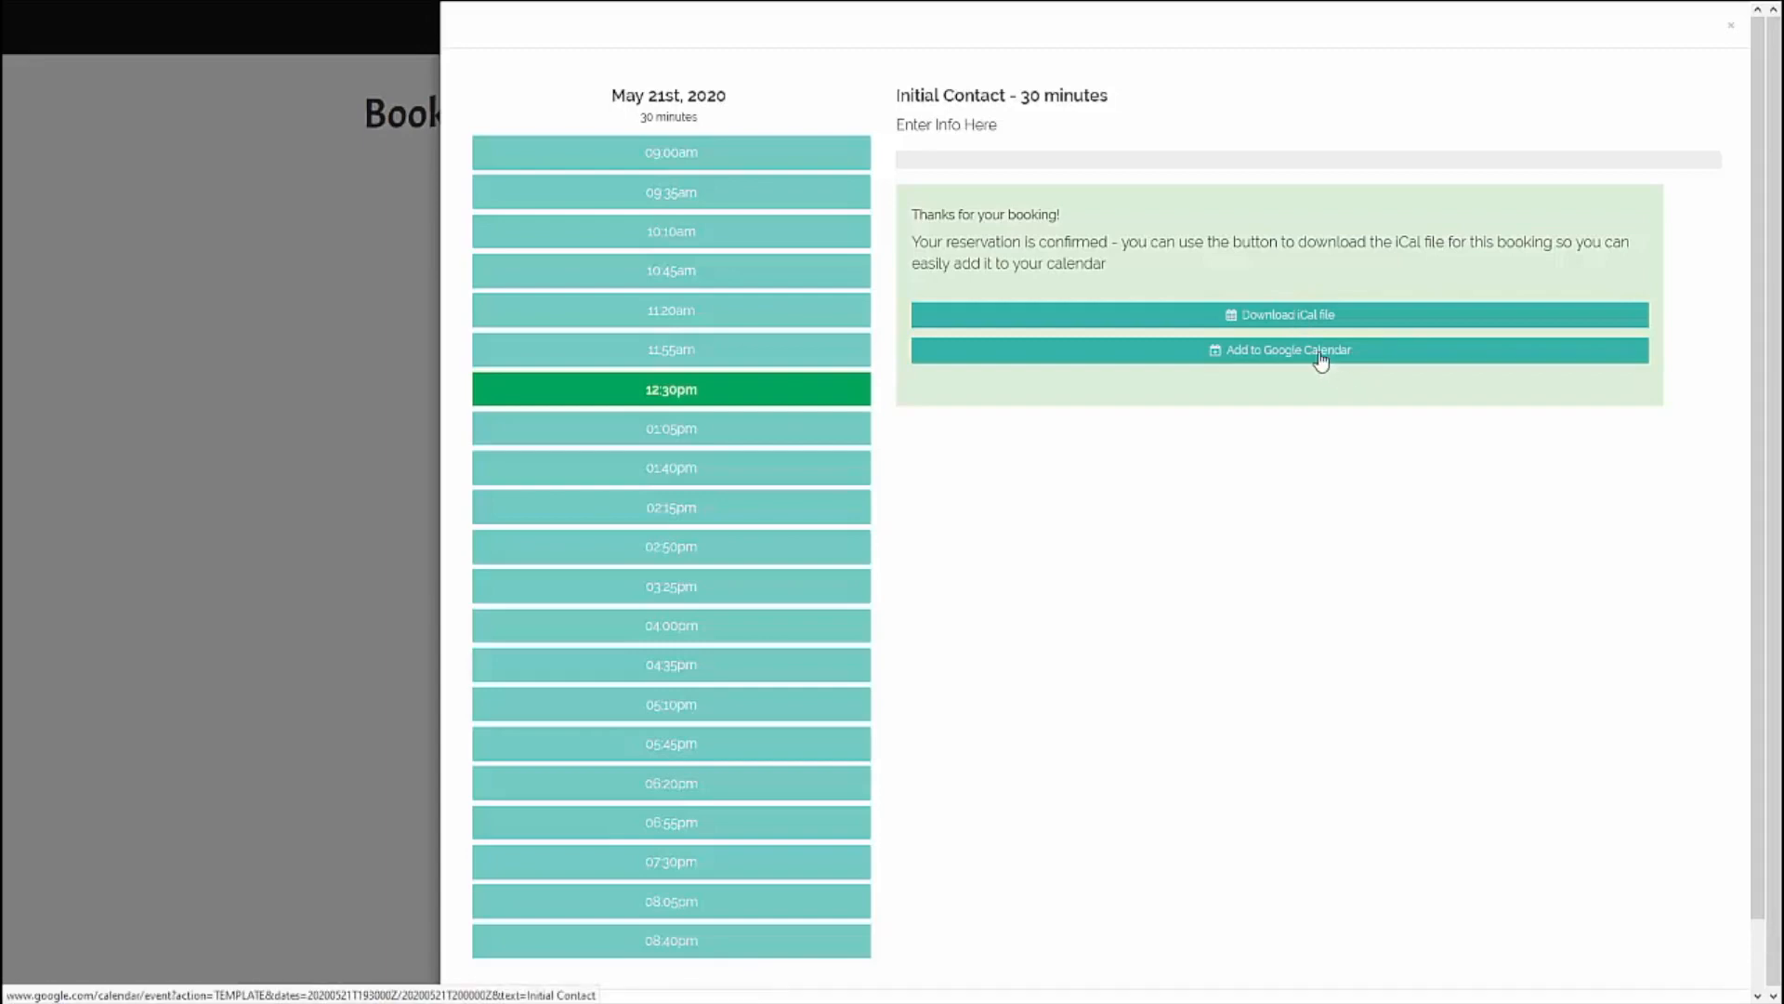
Step: Leave full screen, return to the site editor and find the contact email that receives the booking requests
key("F11")
left_click(111, 17)
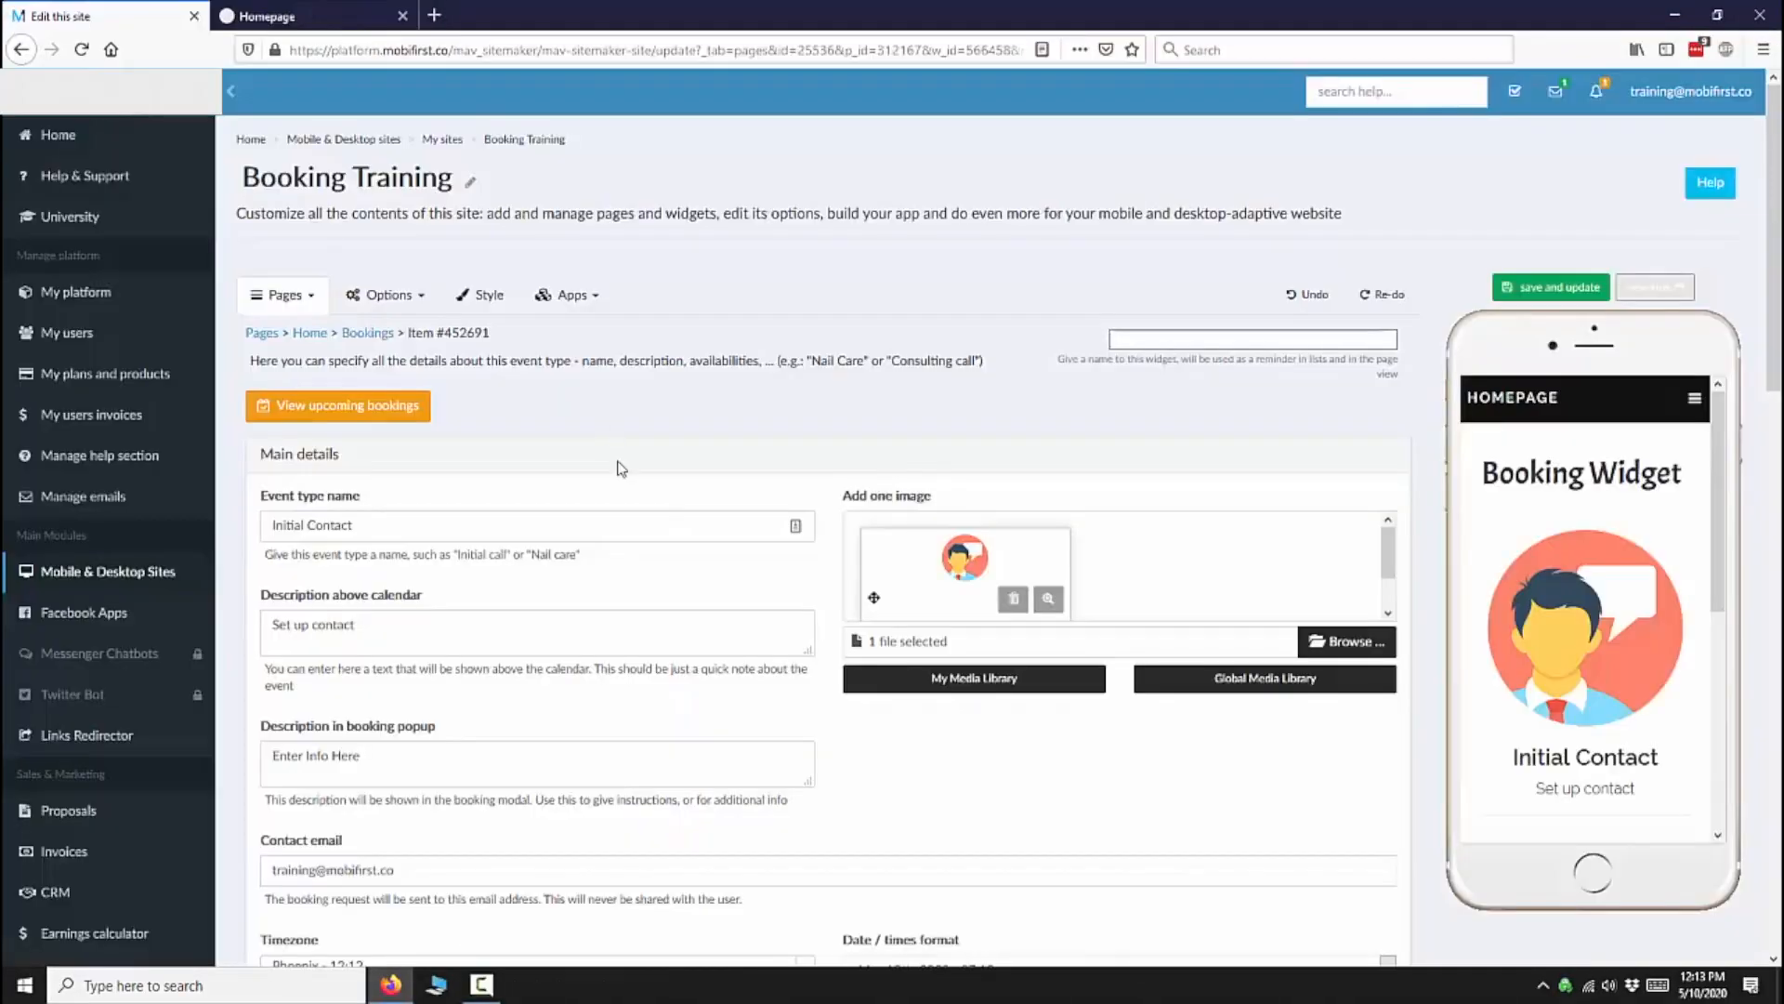
scroll(622, 468, "down", 4)
left_click_drag(440, 487, 254, 490)
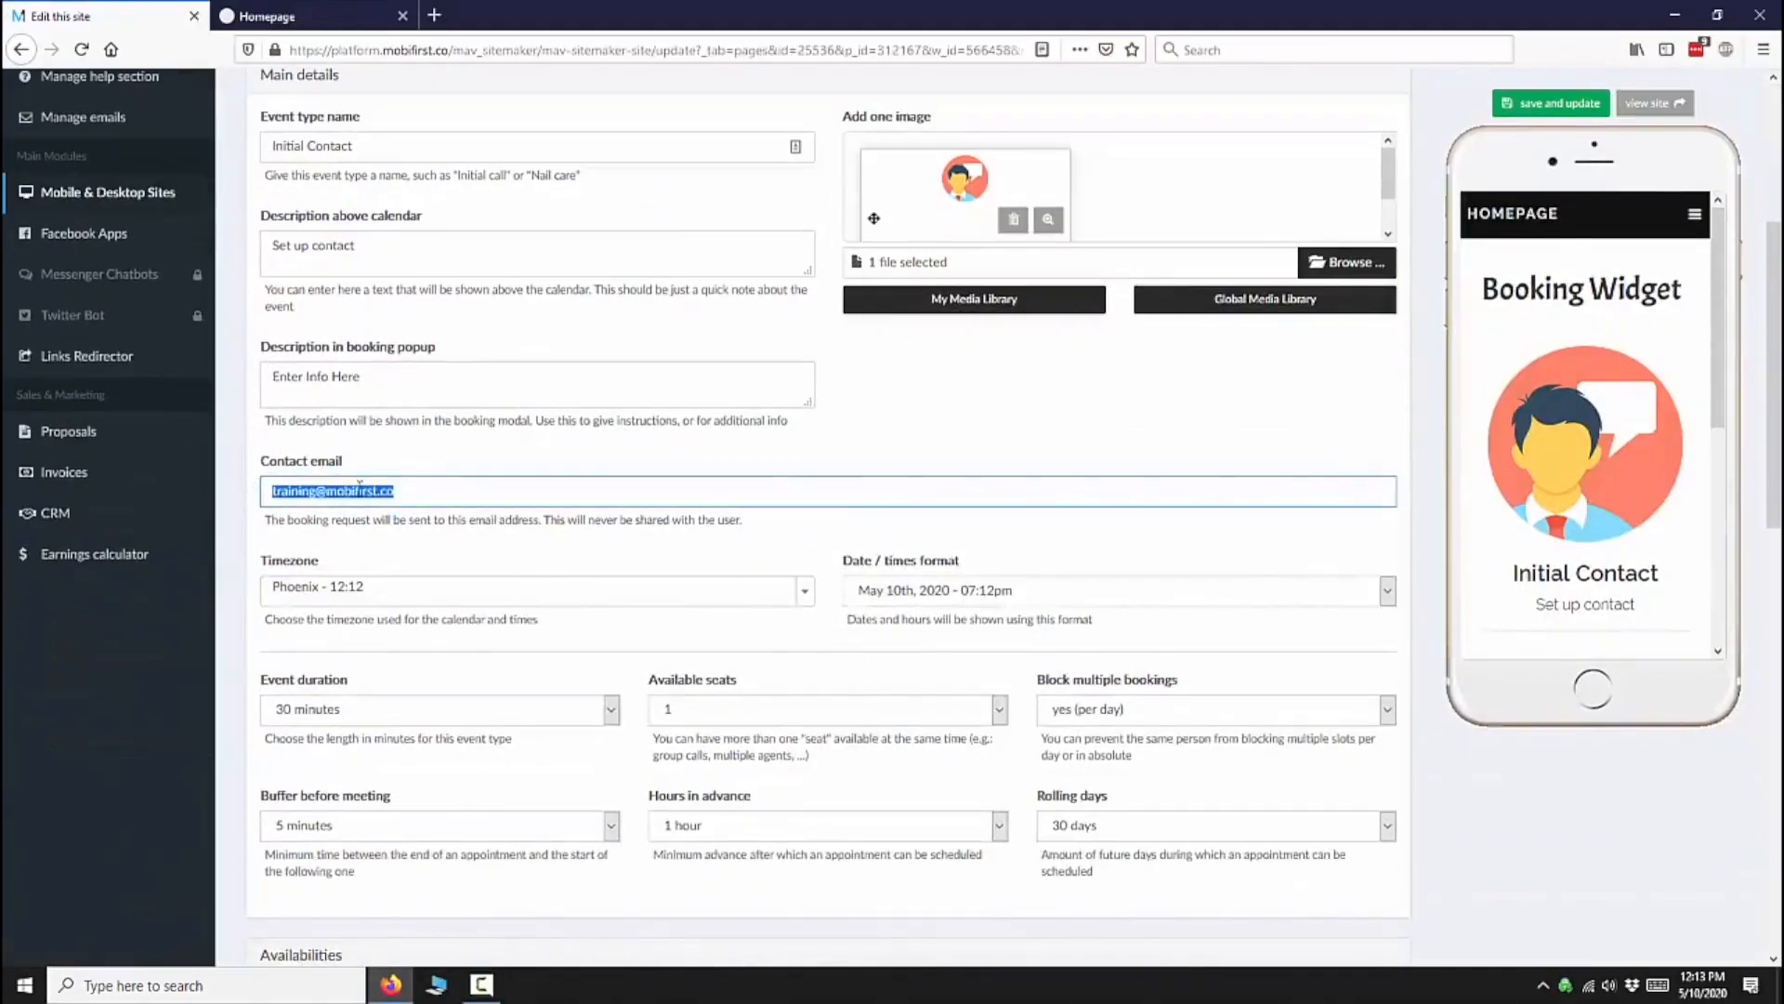